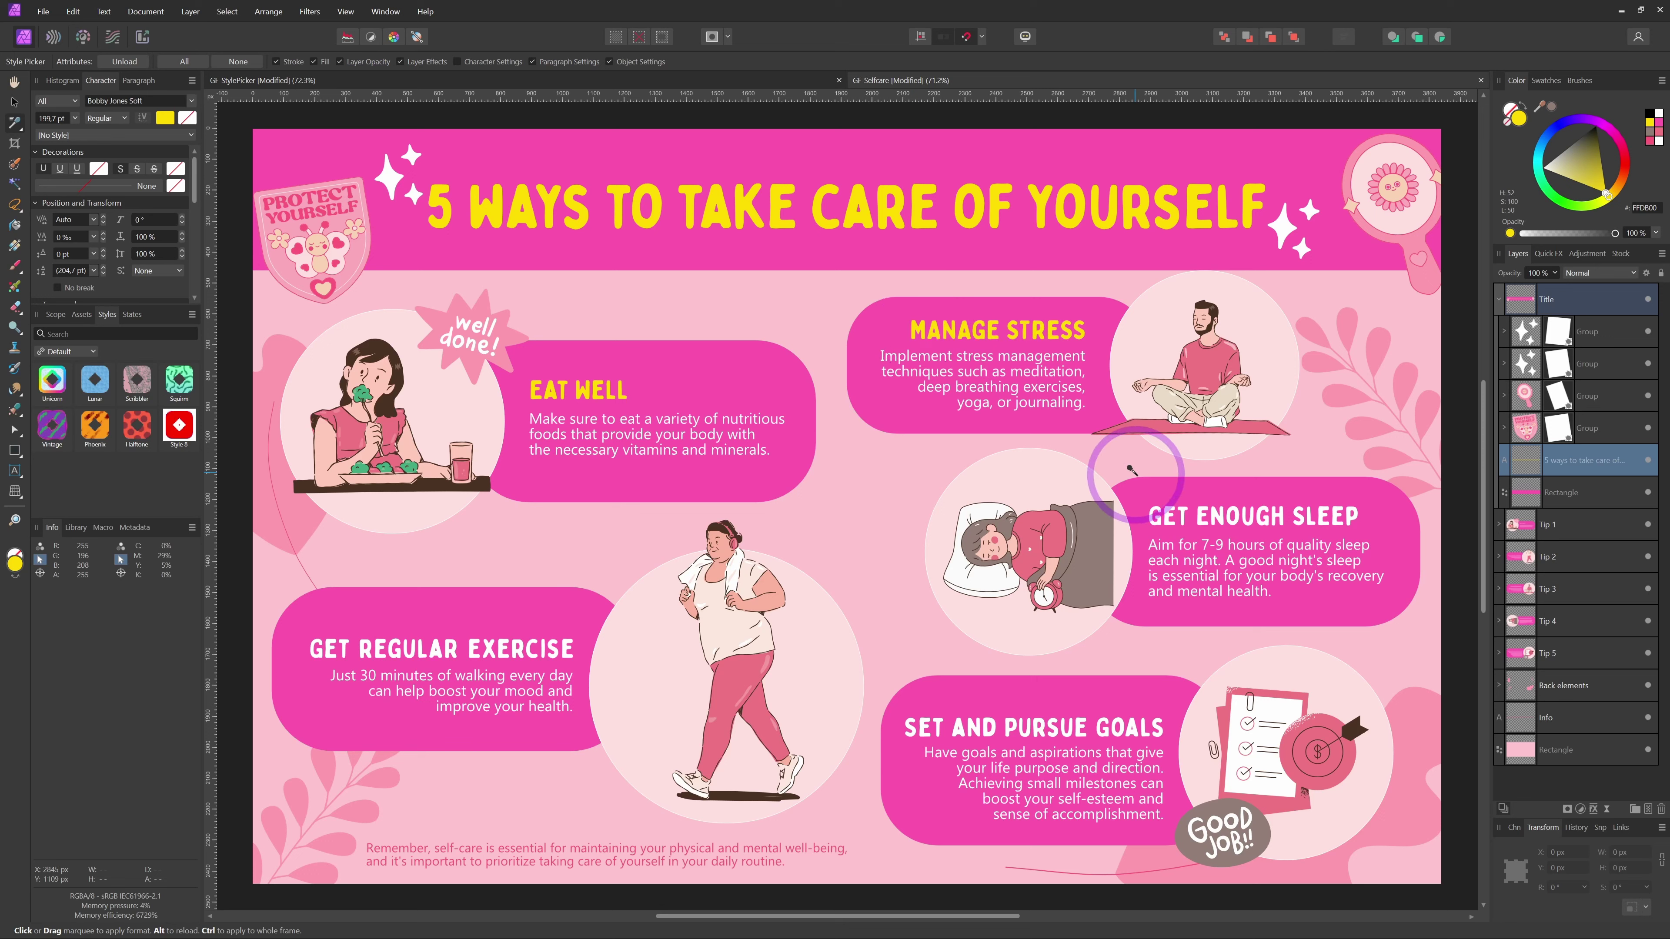
- Apply the picked yellow title style to the remaining white tip headings with the Style Picker
click(934, 729)
click(485, 651)
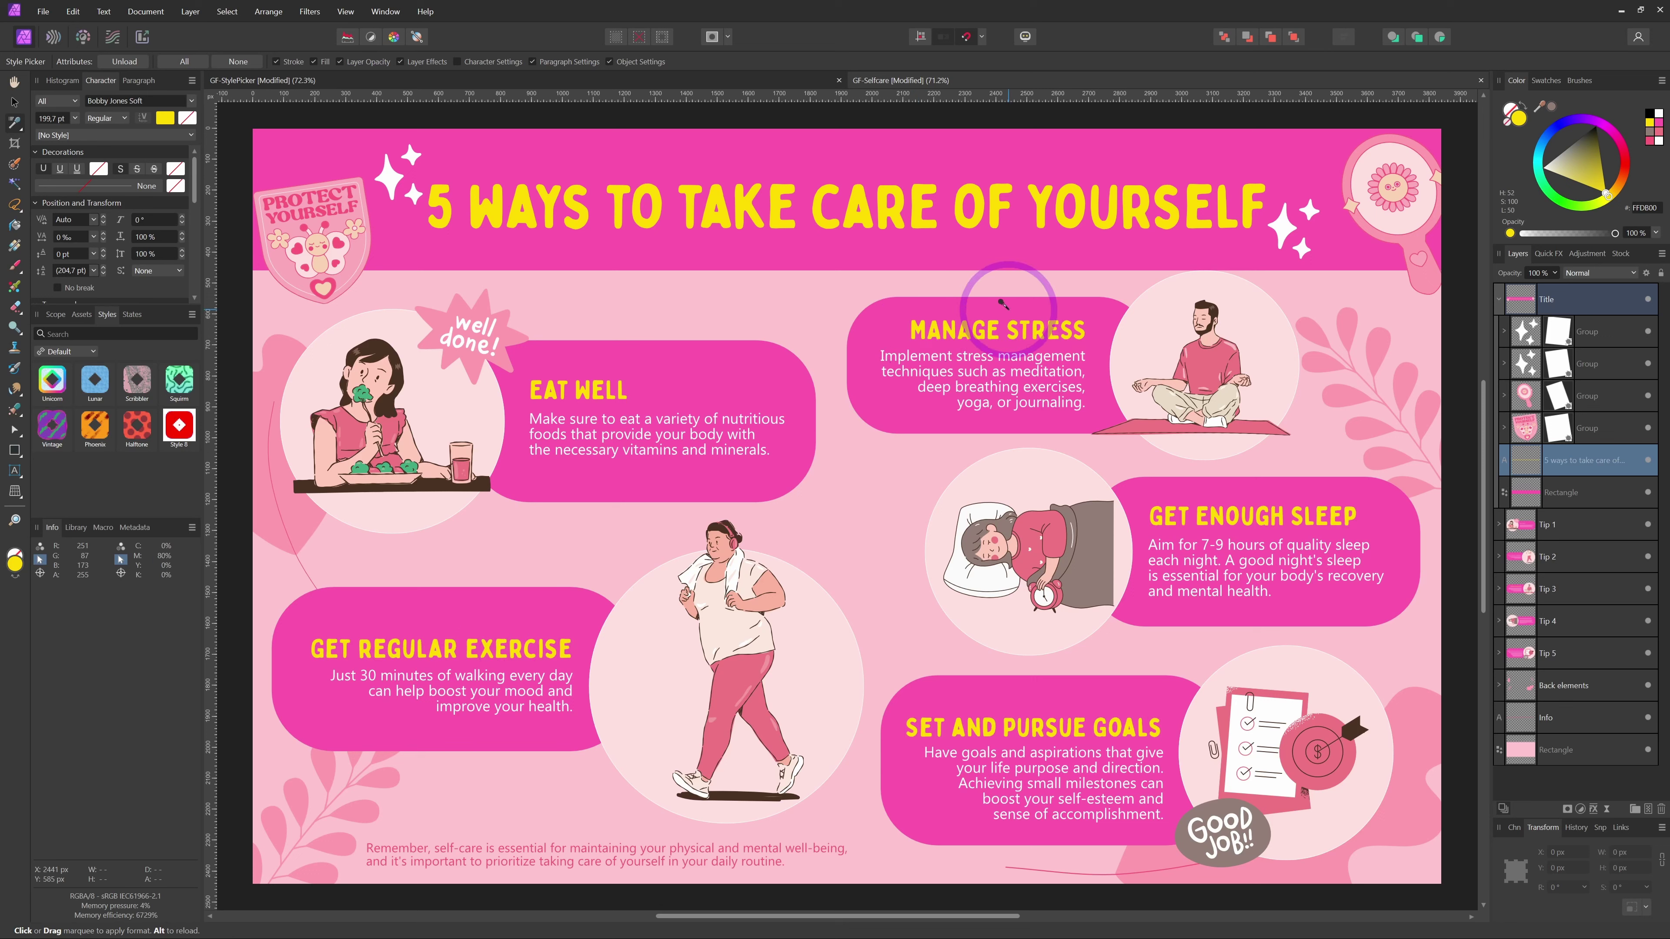
- Select the circle behind the meditating man and adjust its fill colour's shade and hue
click(14, 103)
double_click(1151, 340)
click(1569, 188)
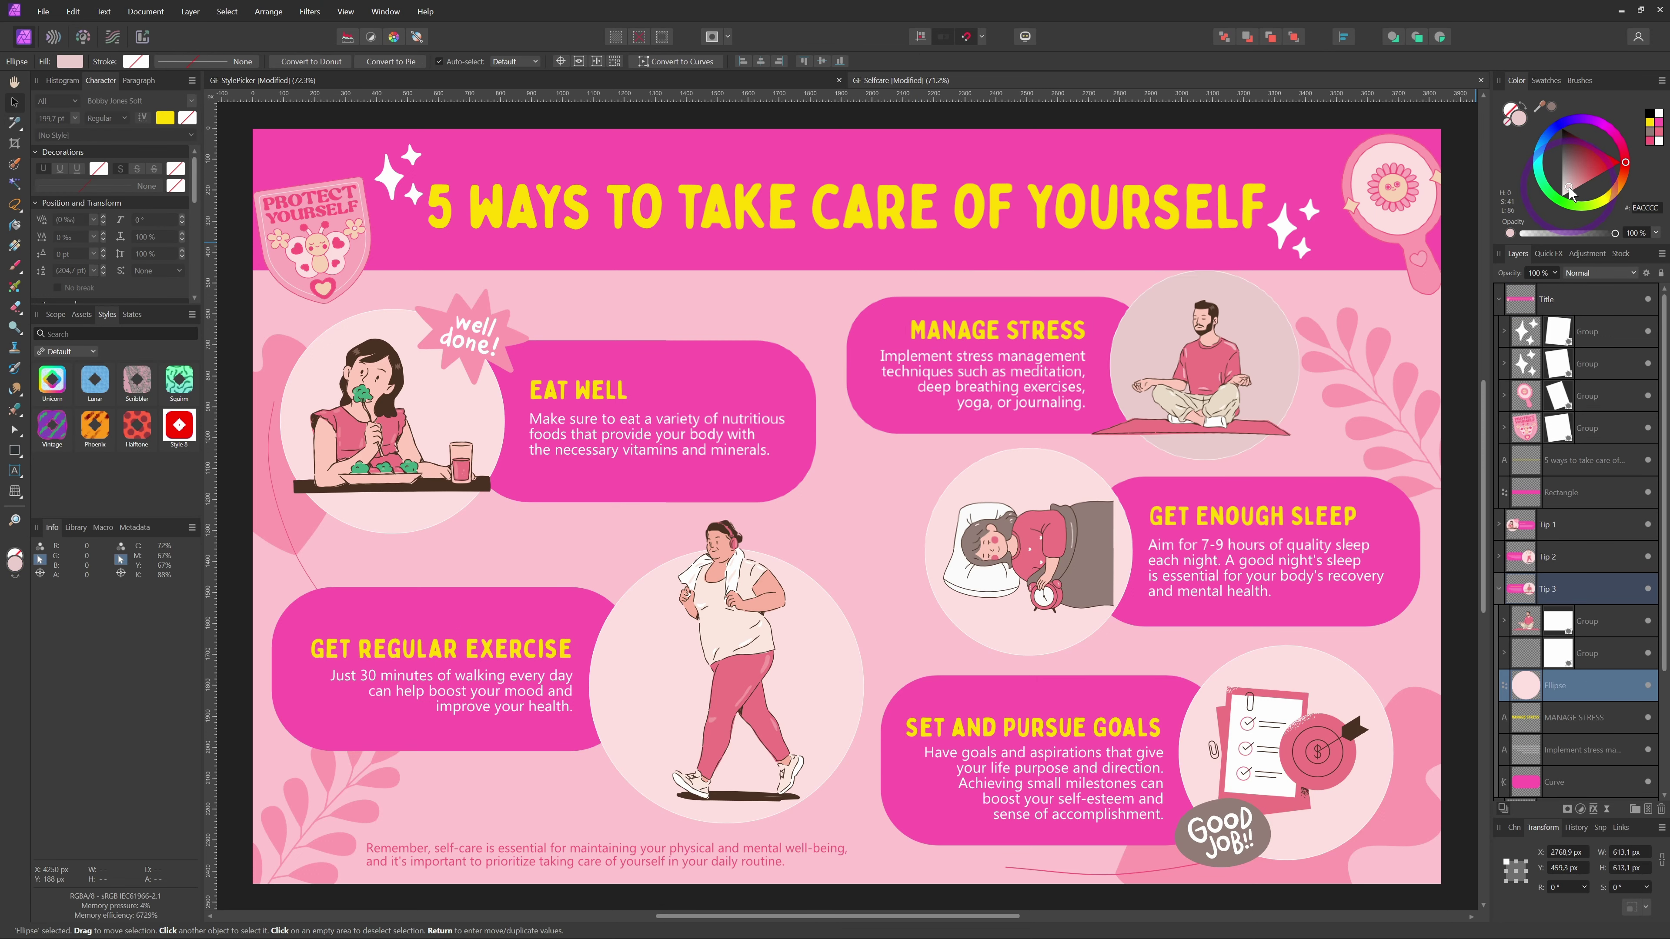
mouse_move(1625, 163)
mouse_down()
mouse_move(1614, 134)
mouse_move(1539, 152)
mouse_up()
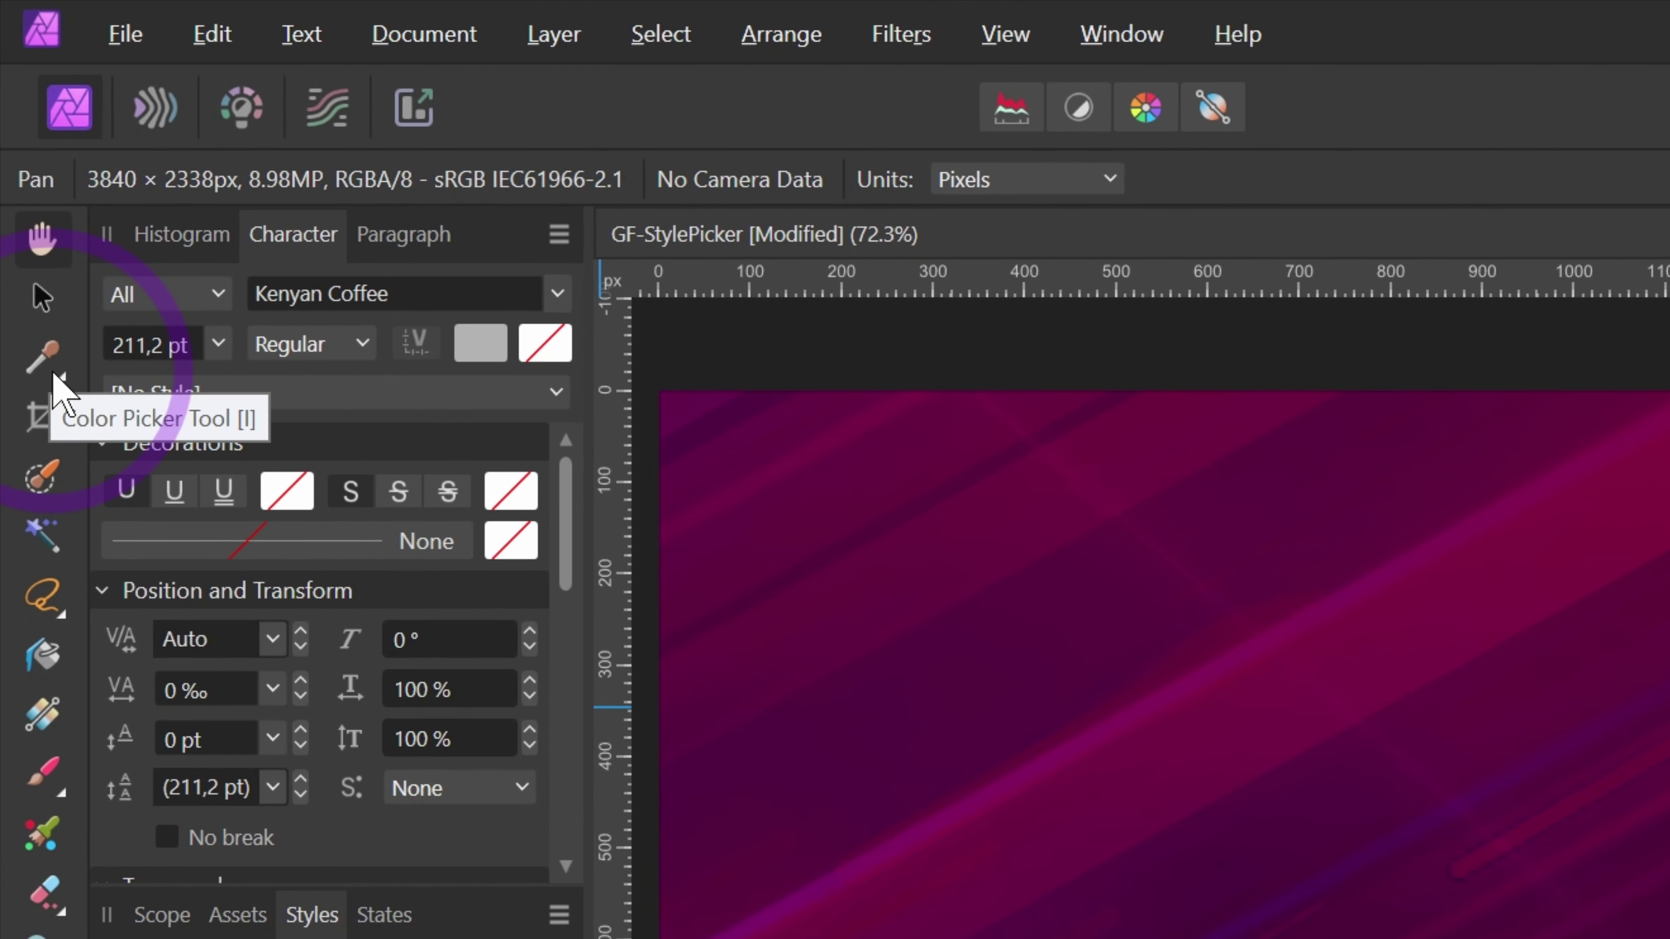
- Activate the Style Picker Tool grouped with the Color Picker
click(54, 375)
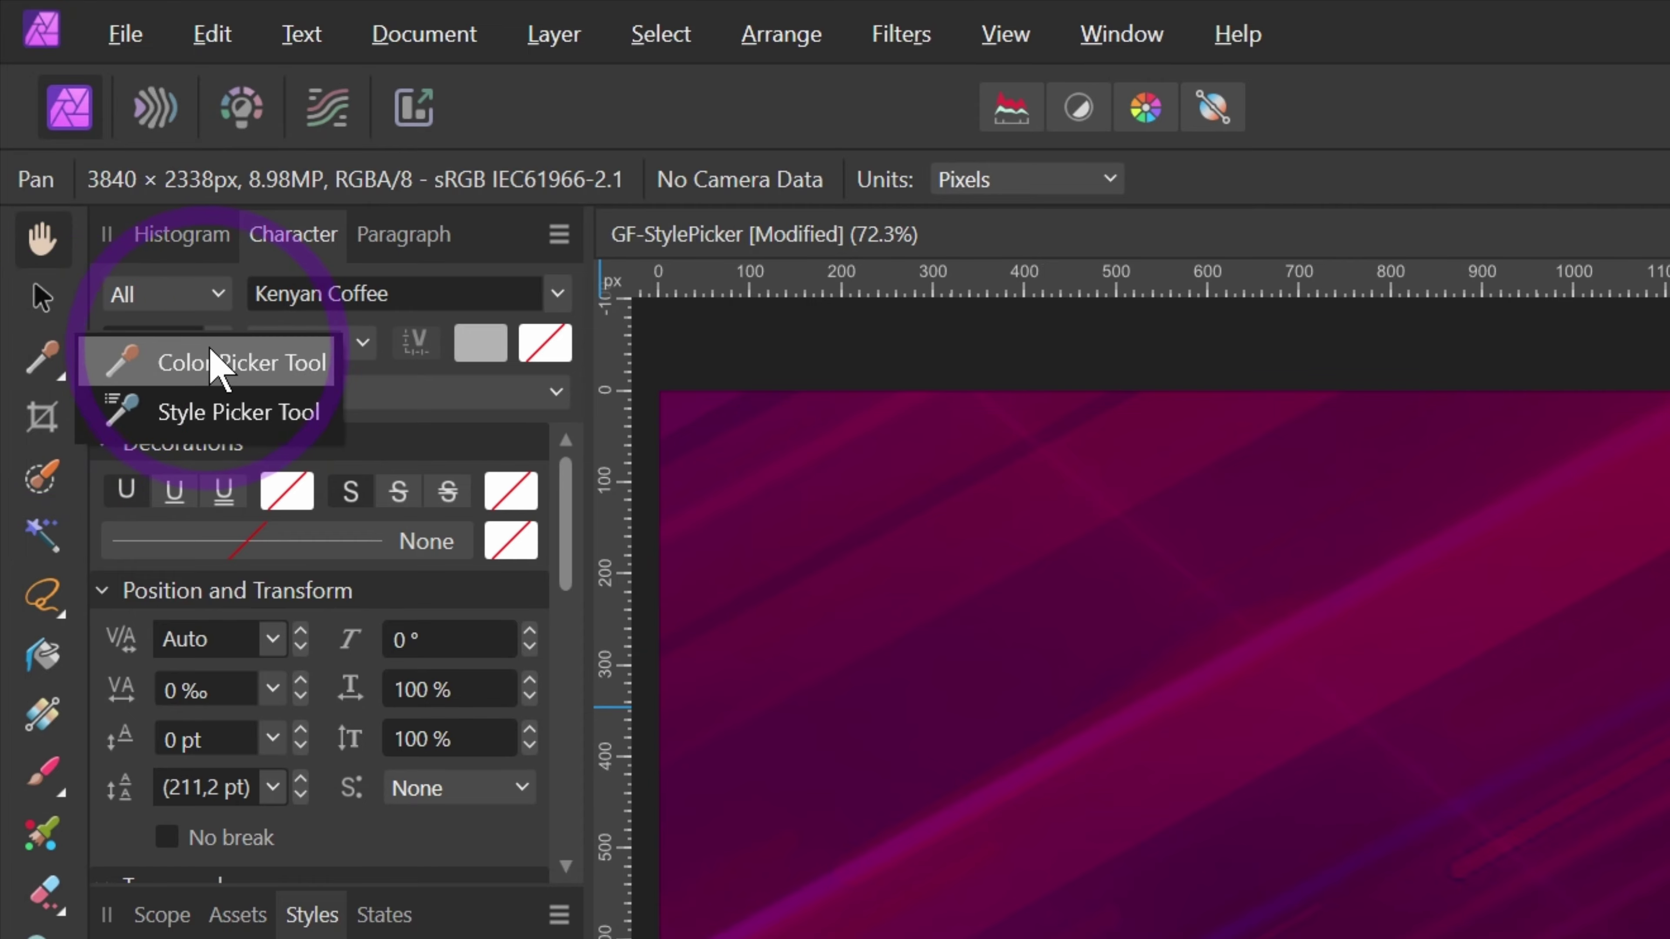
click(151, 414)
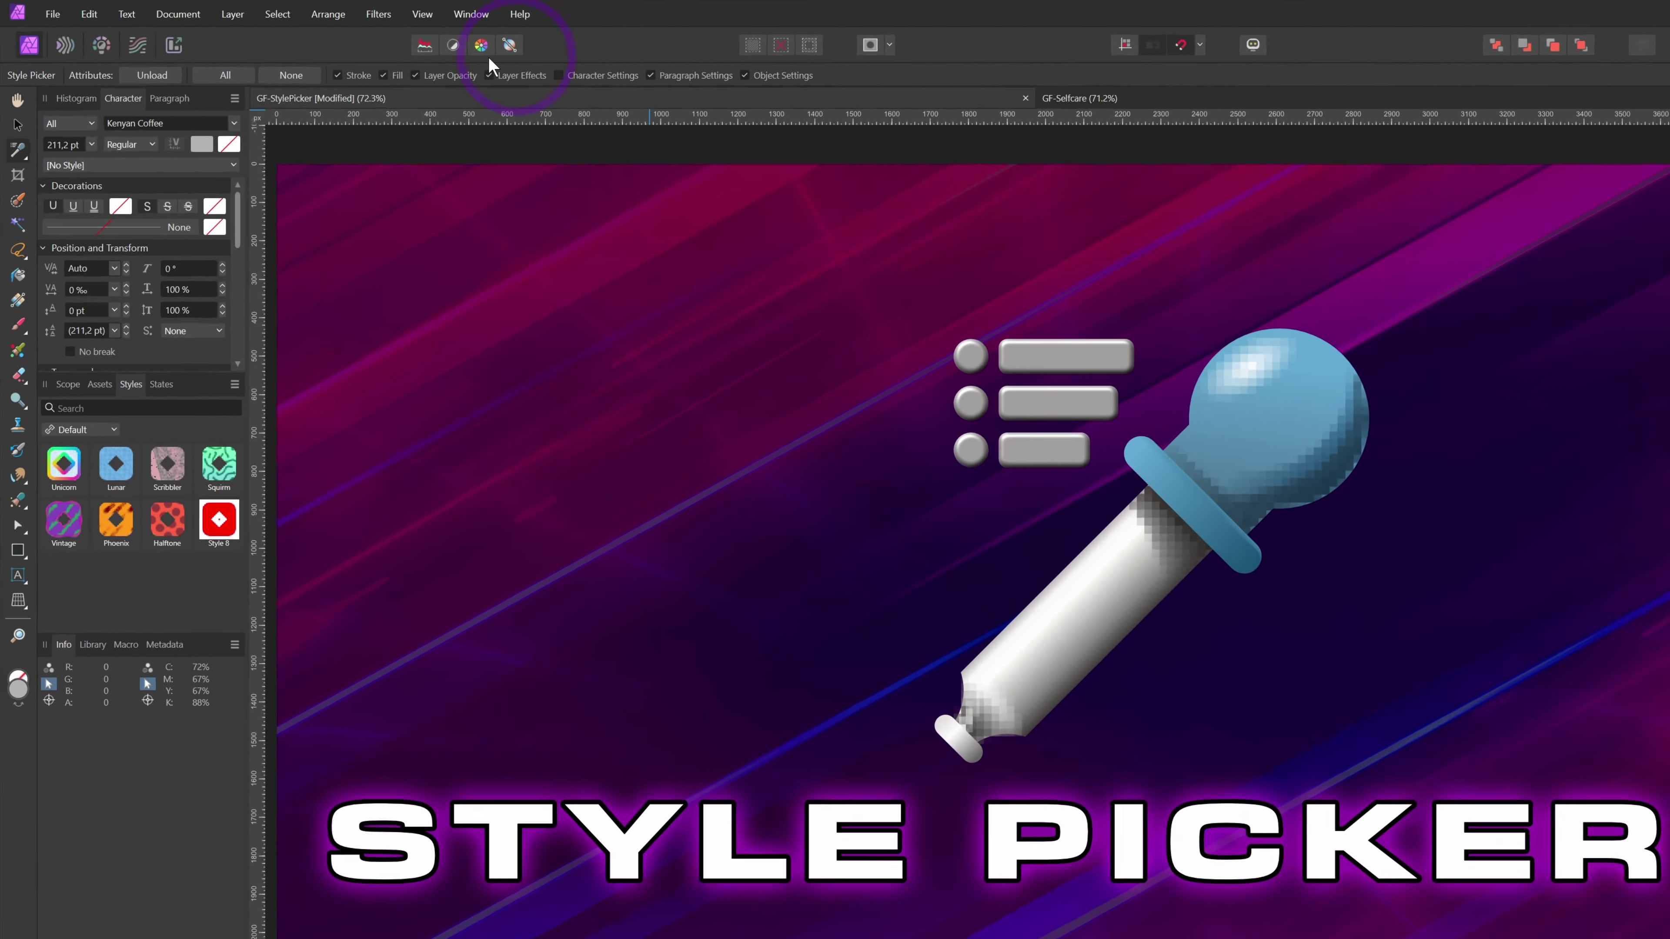
- Try to add the Style Picker to the tools panel through tool customization, and close the customization
click(423, 14)
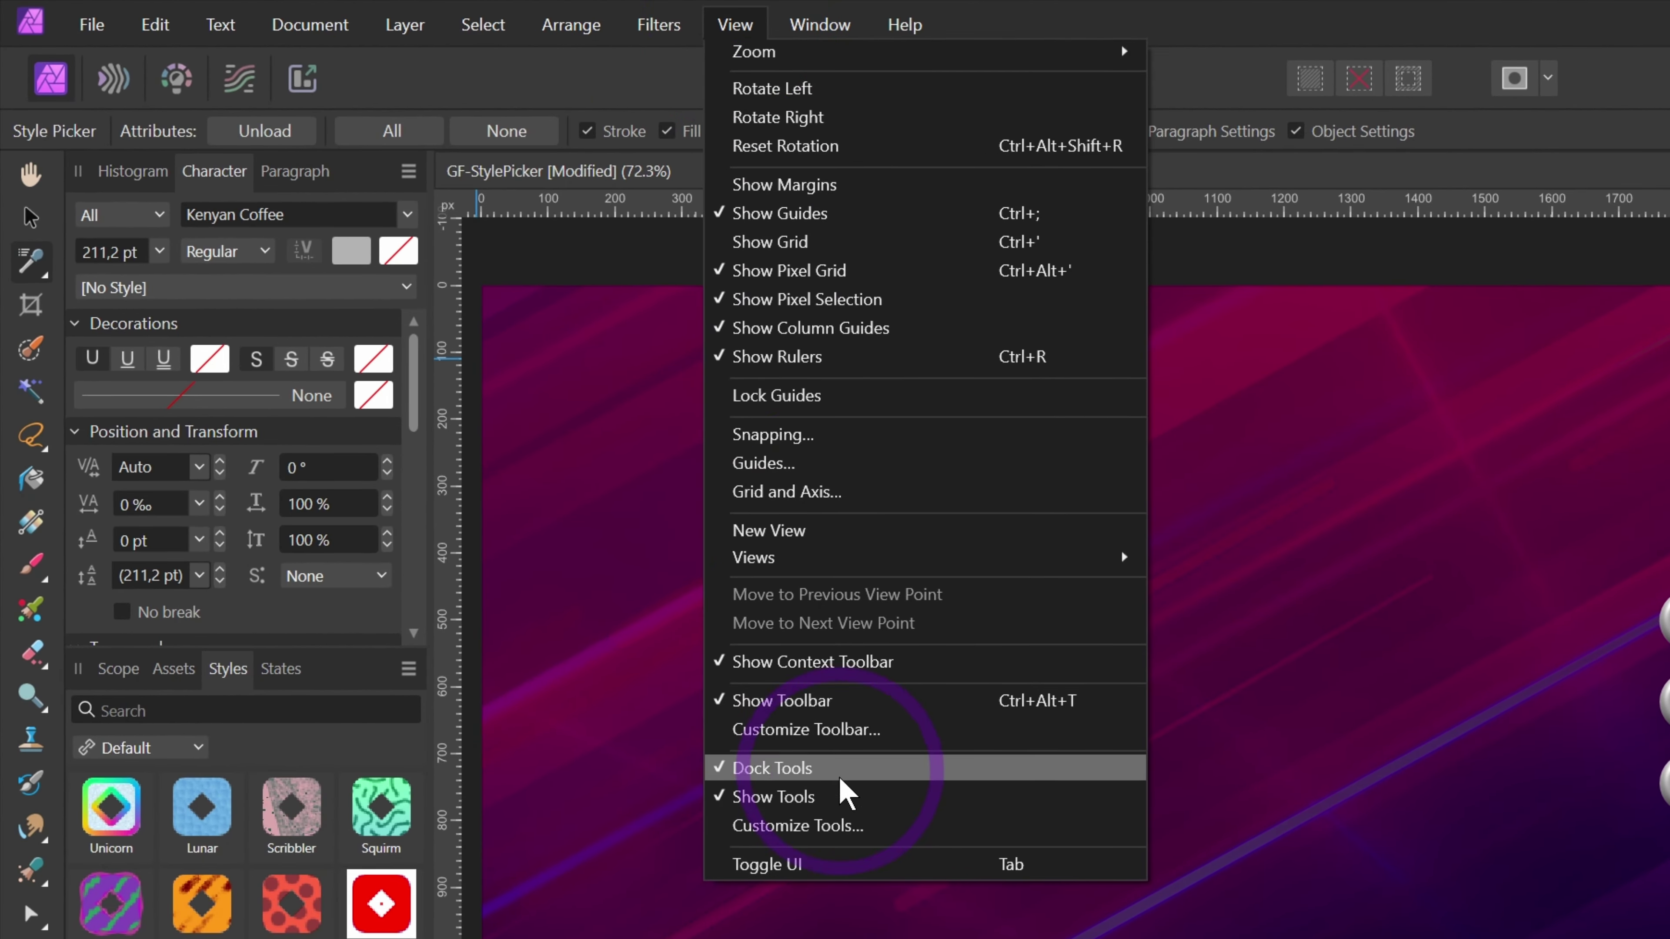
click(844, 825)
drag(375, 206, 46, 506)
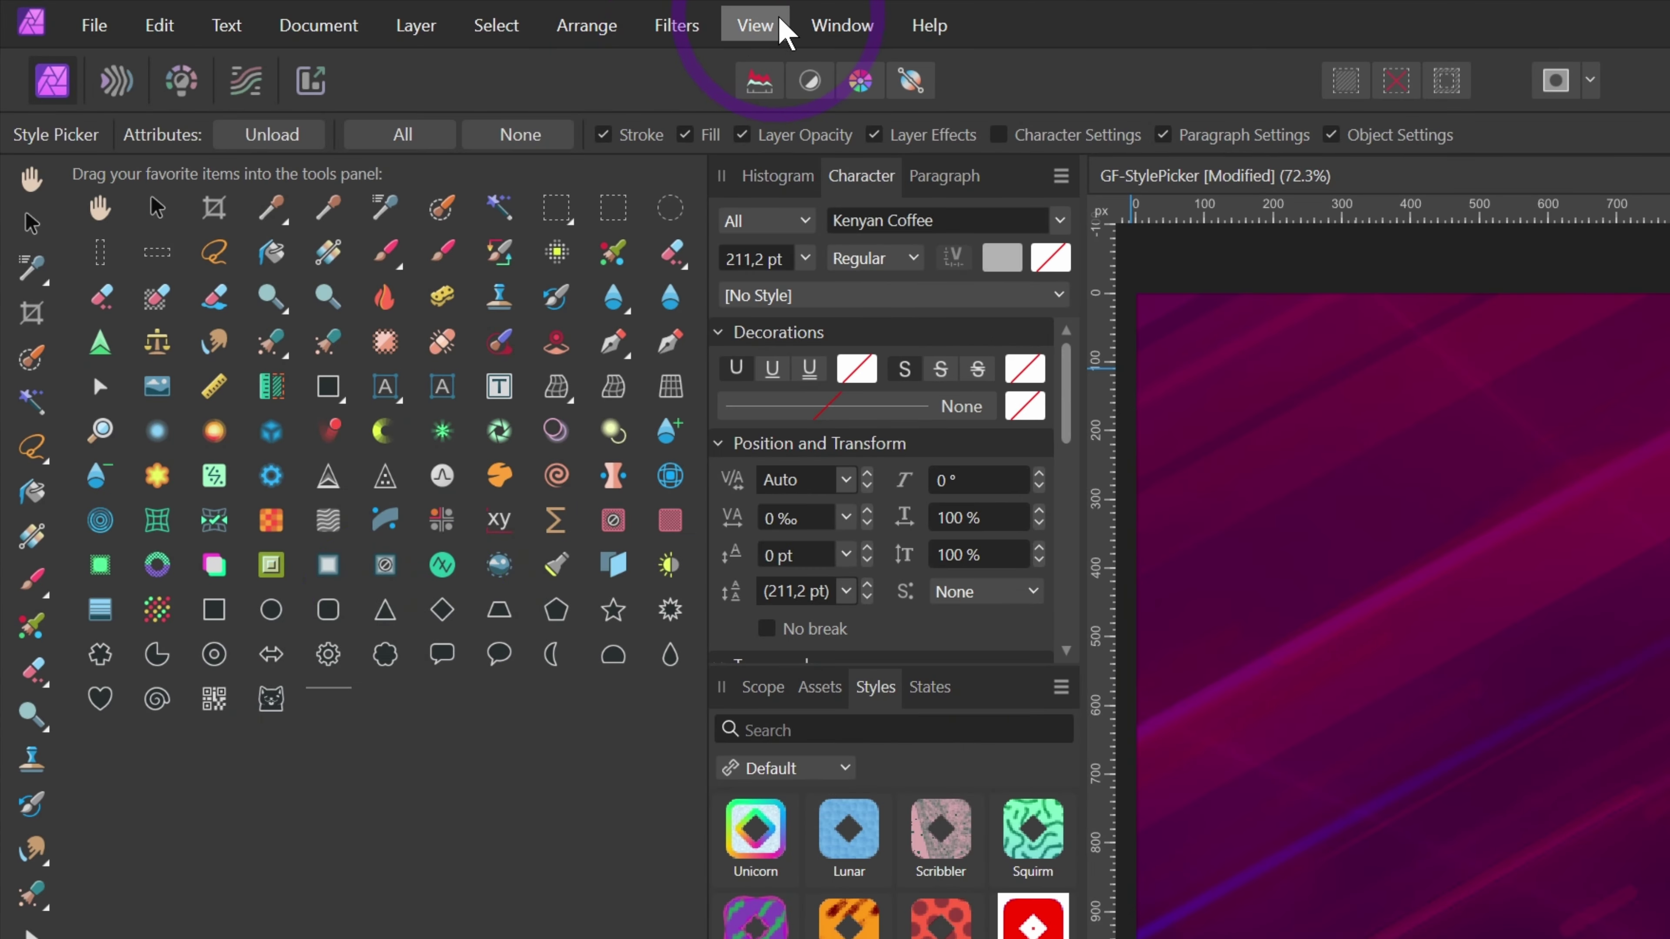
click(756, 27)
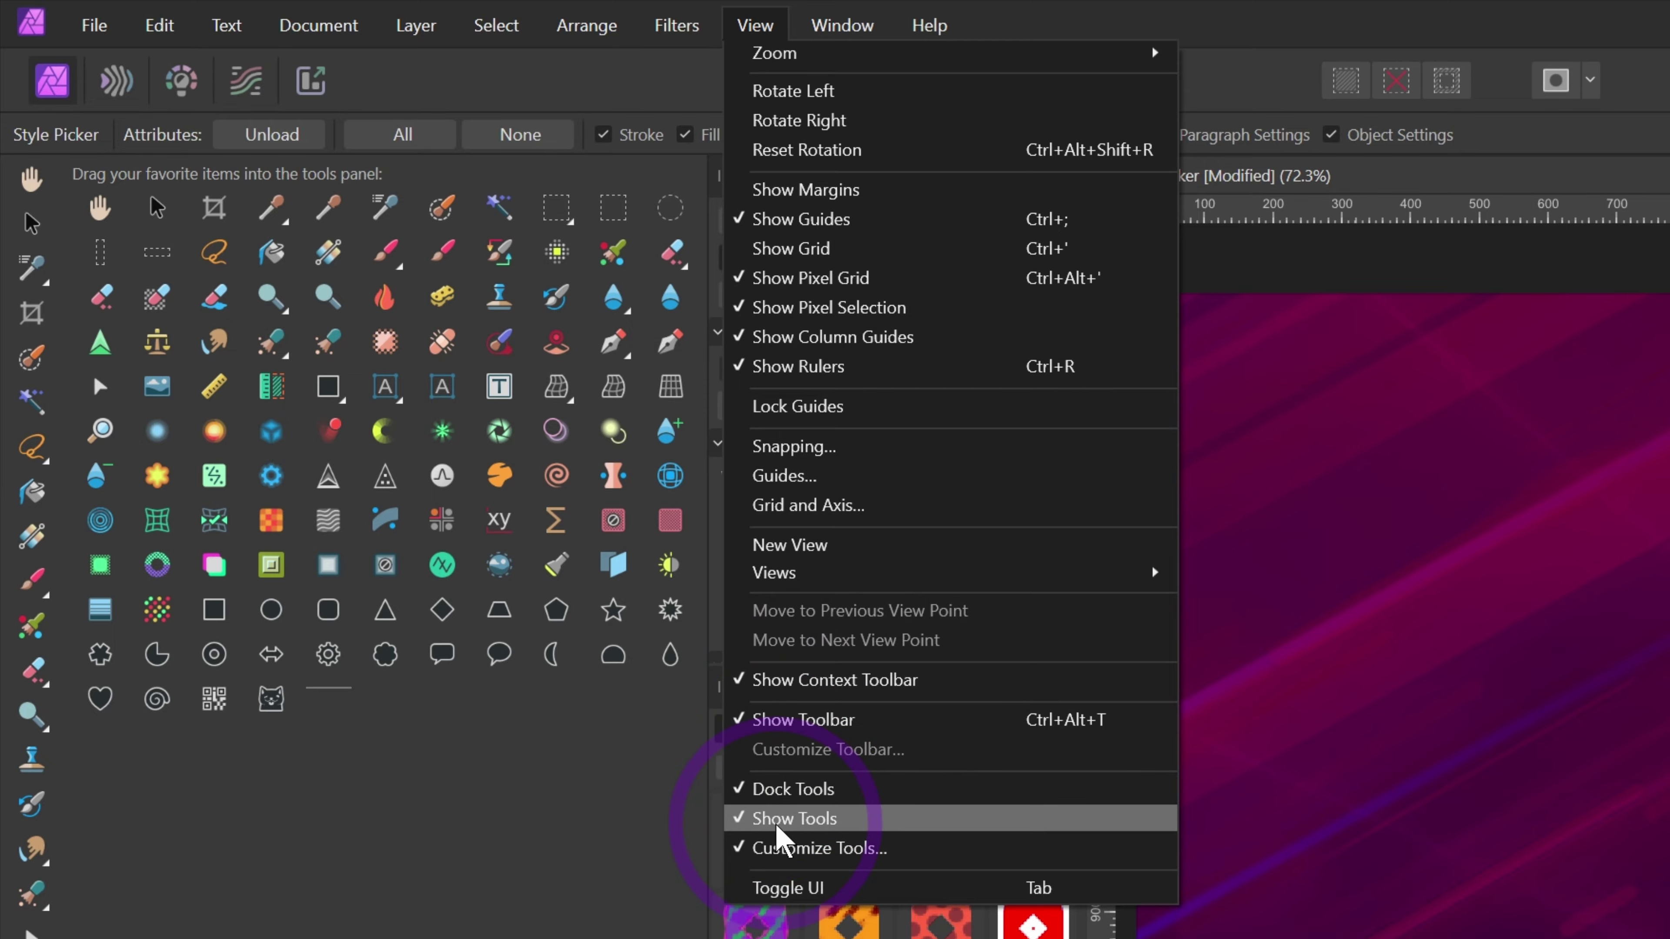
click(773, 846)
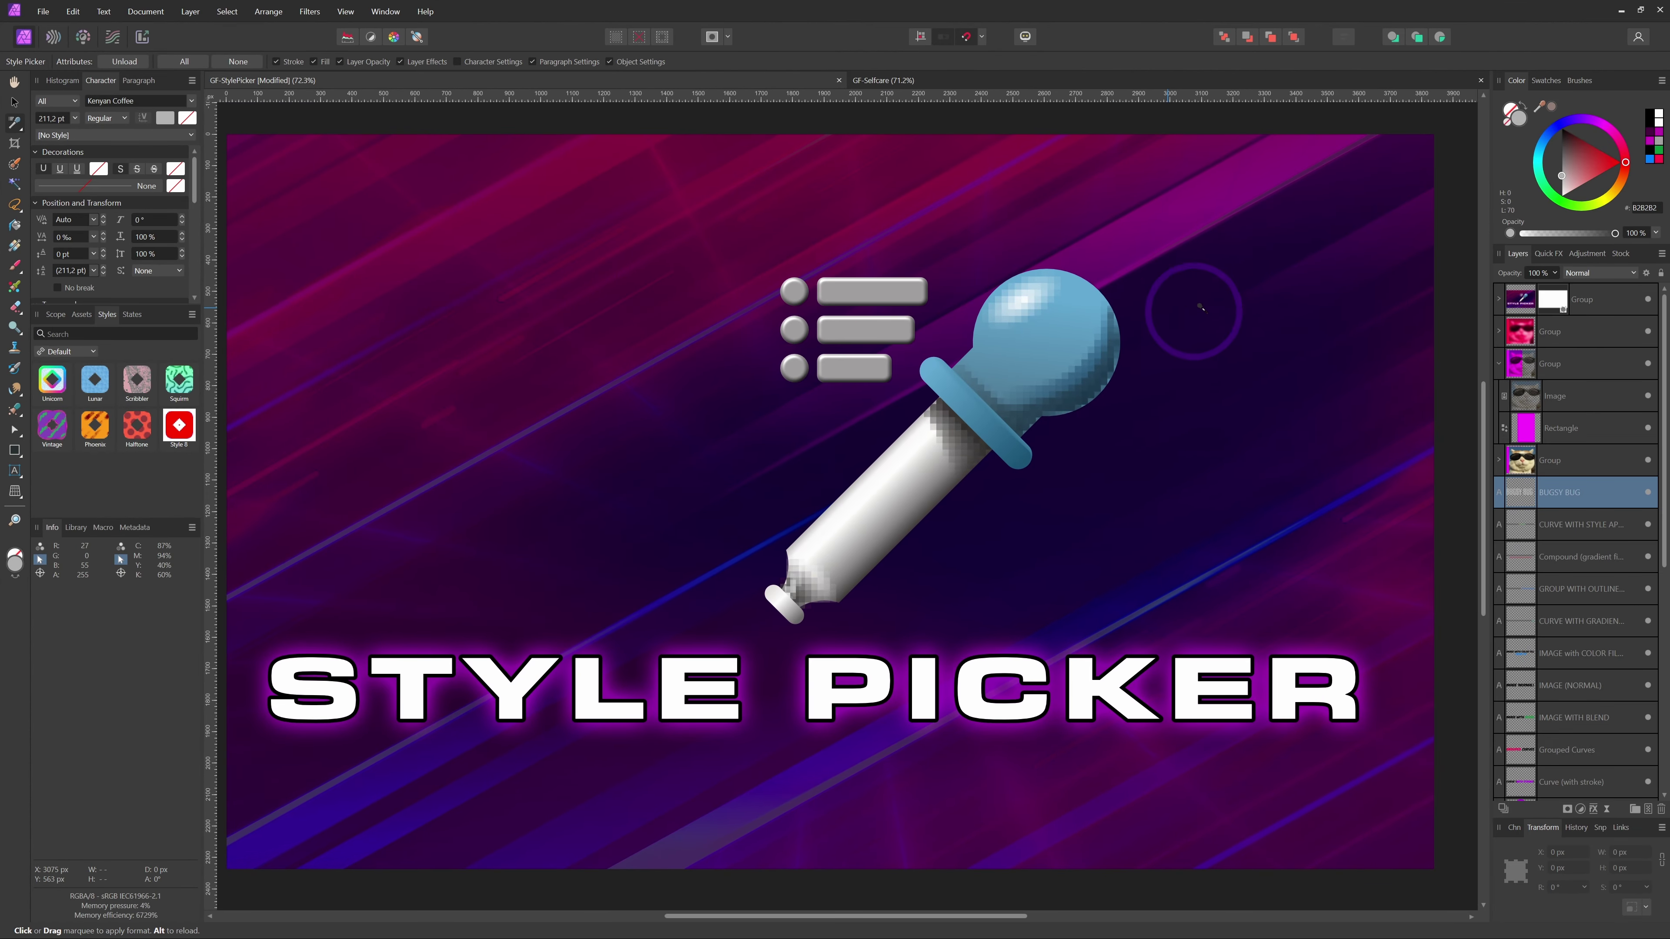
- Hide the topmost group with the Style Picker title artwork and switch to the Pan tool
drag(1239, 317, 1257, 321)
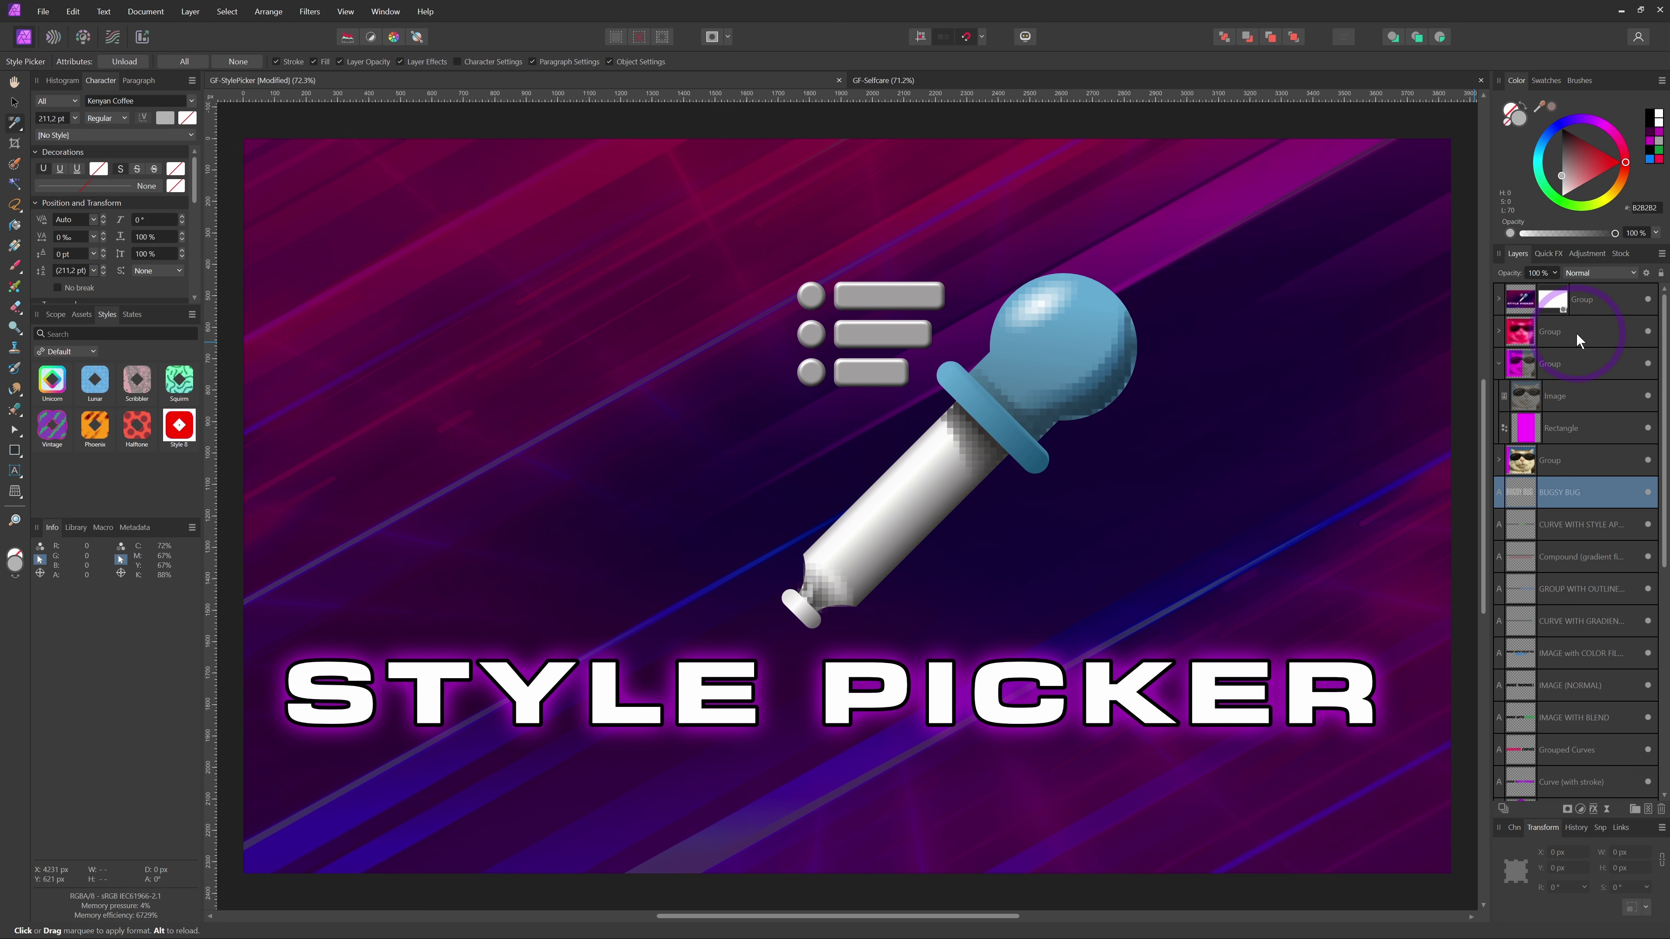
click(1648, 300)
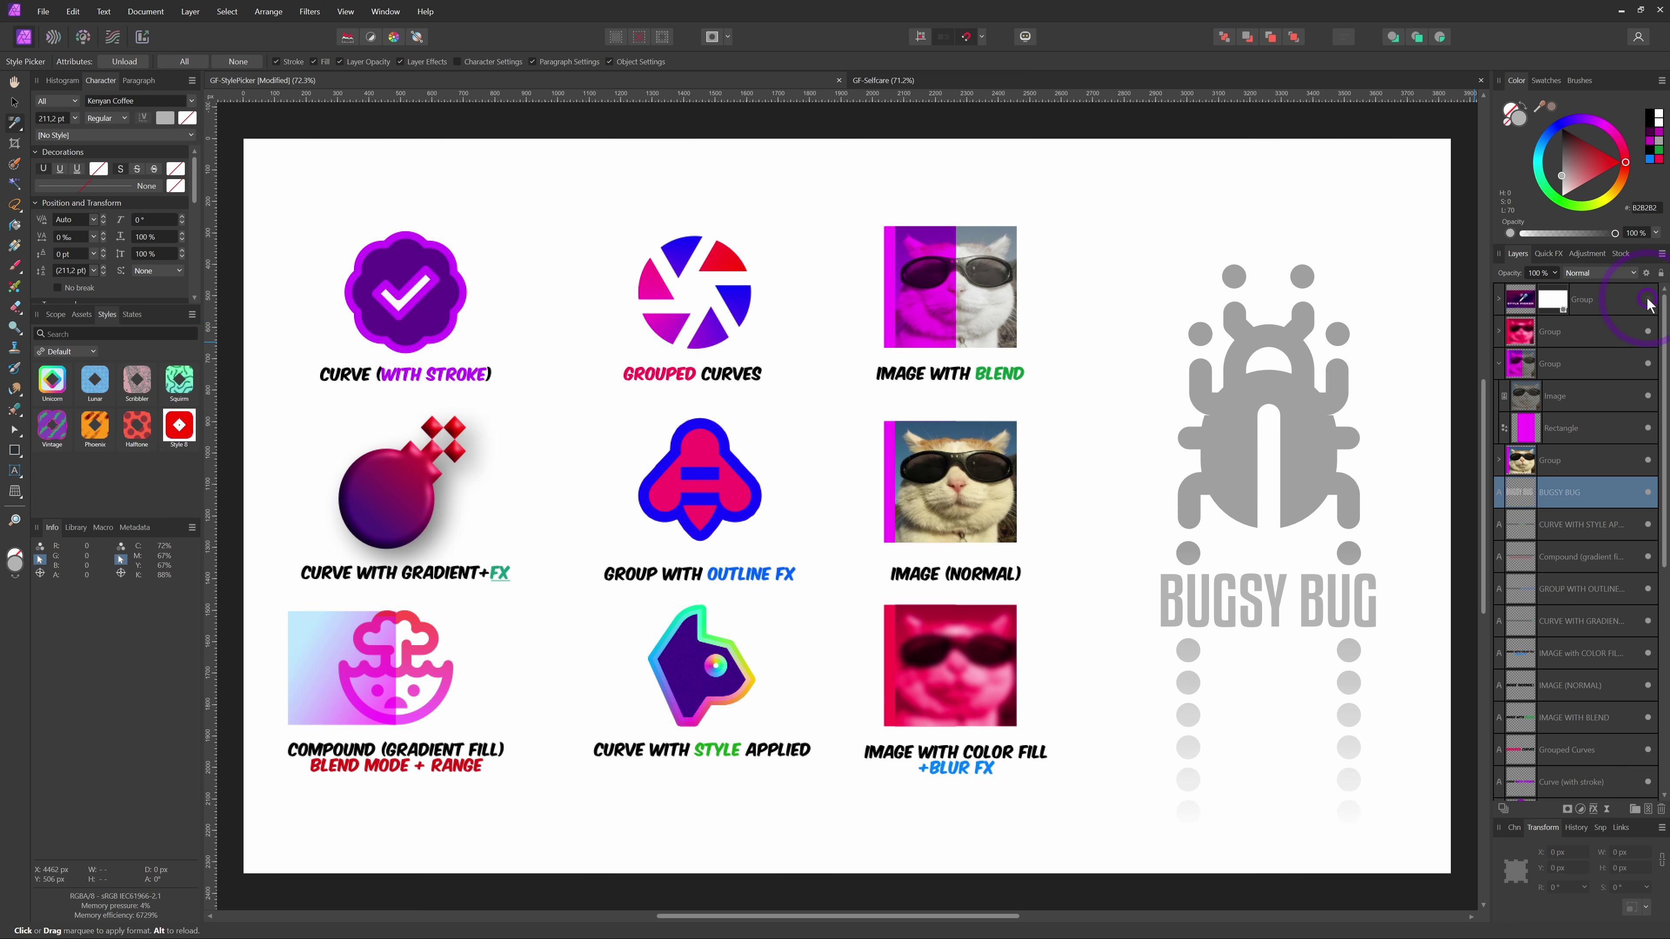
key(h)
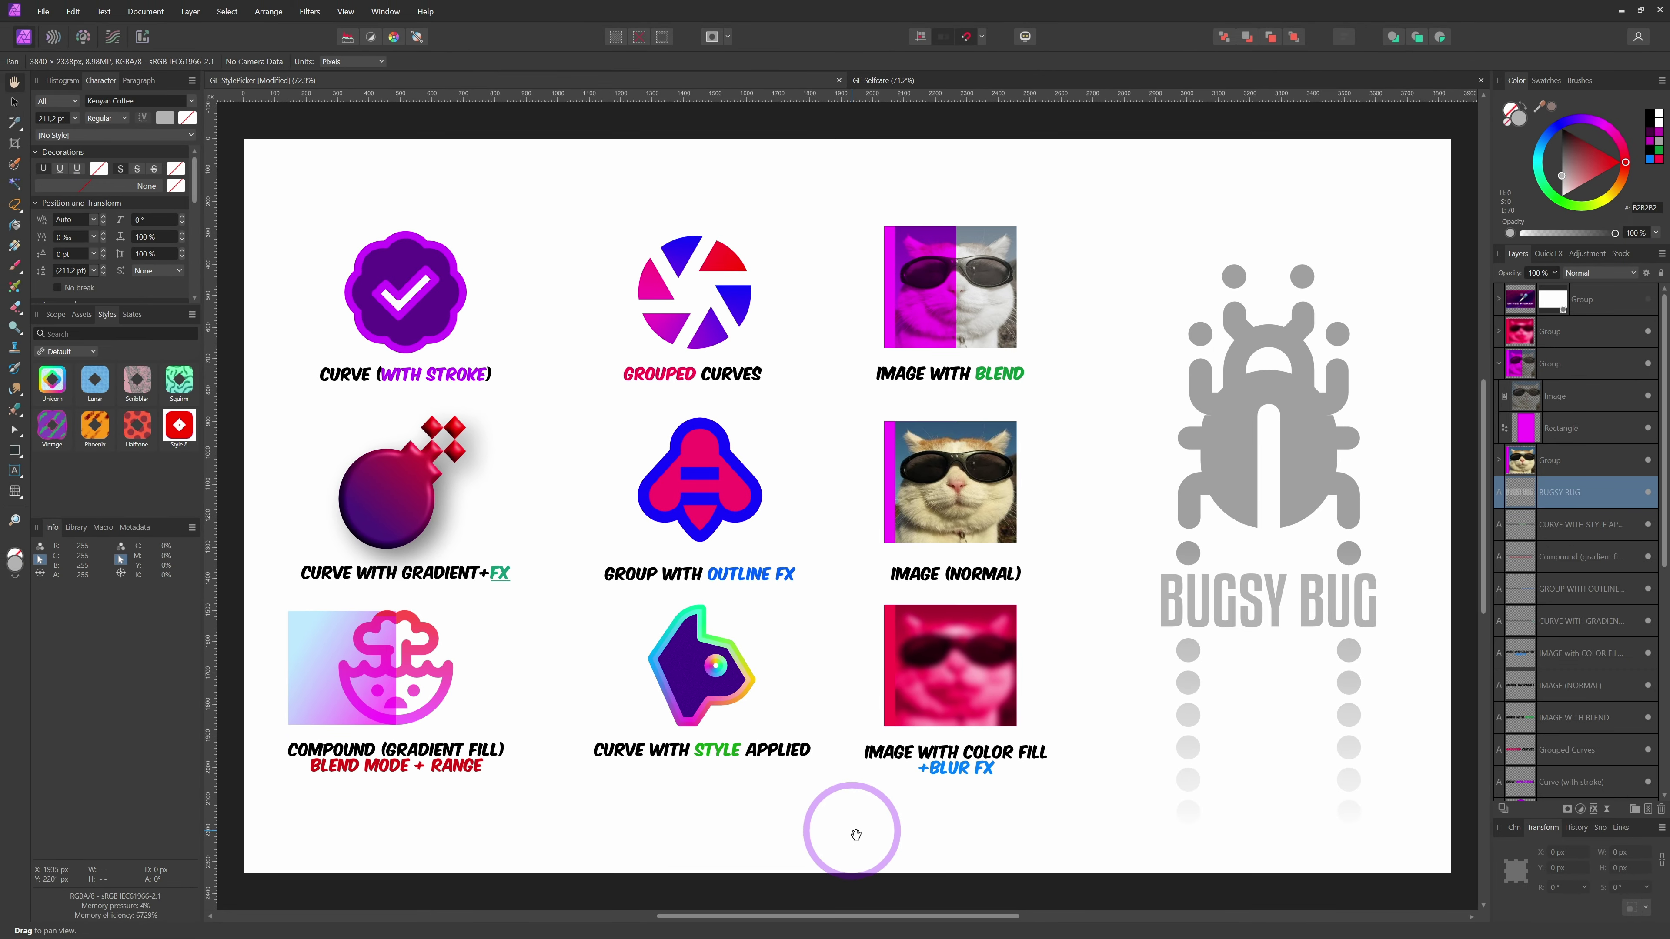
- With the Style Picker, exclude the Stroke attribute, undo the last style application, and apply the purple badge's style to the bug
click(13, 122)
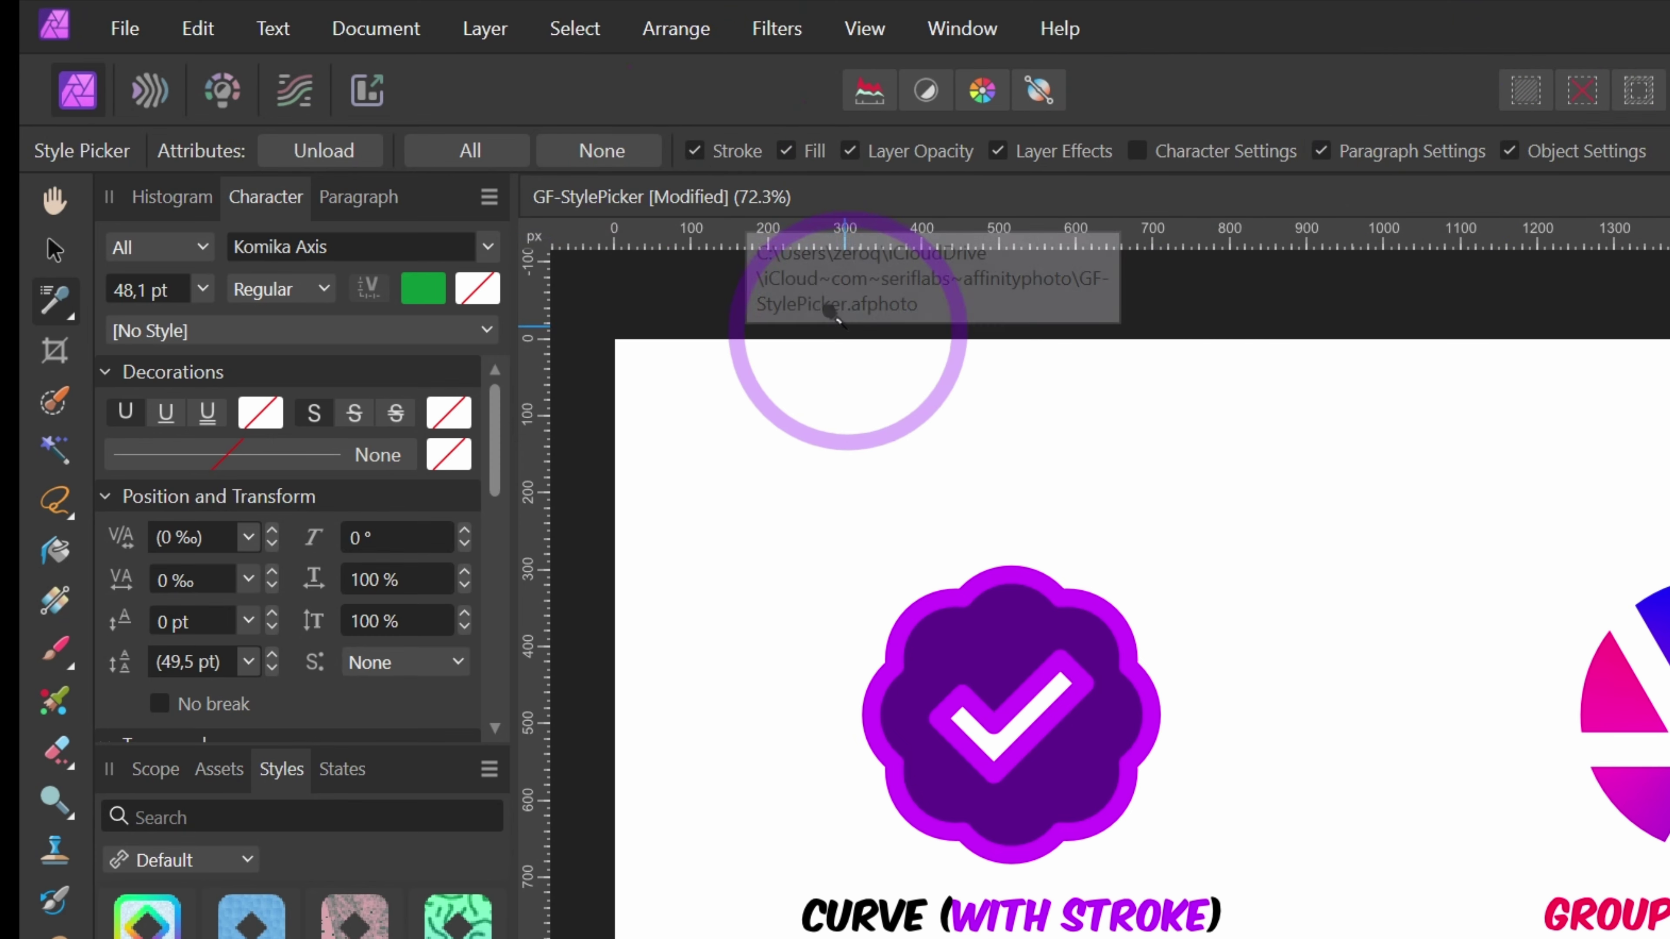
click(698, 154)
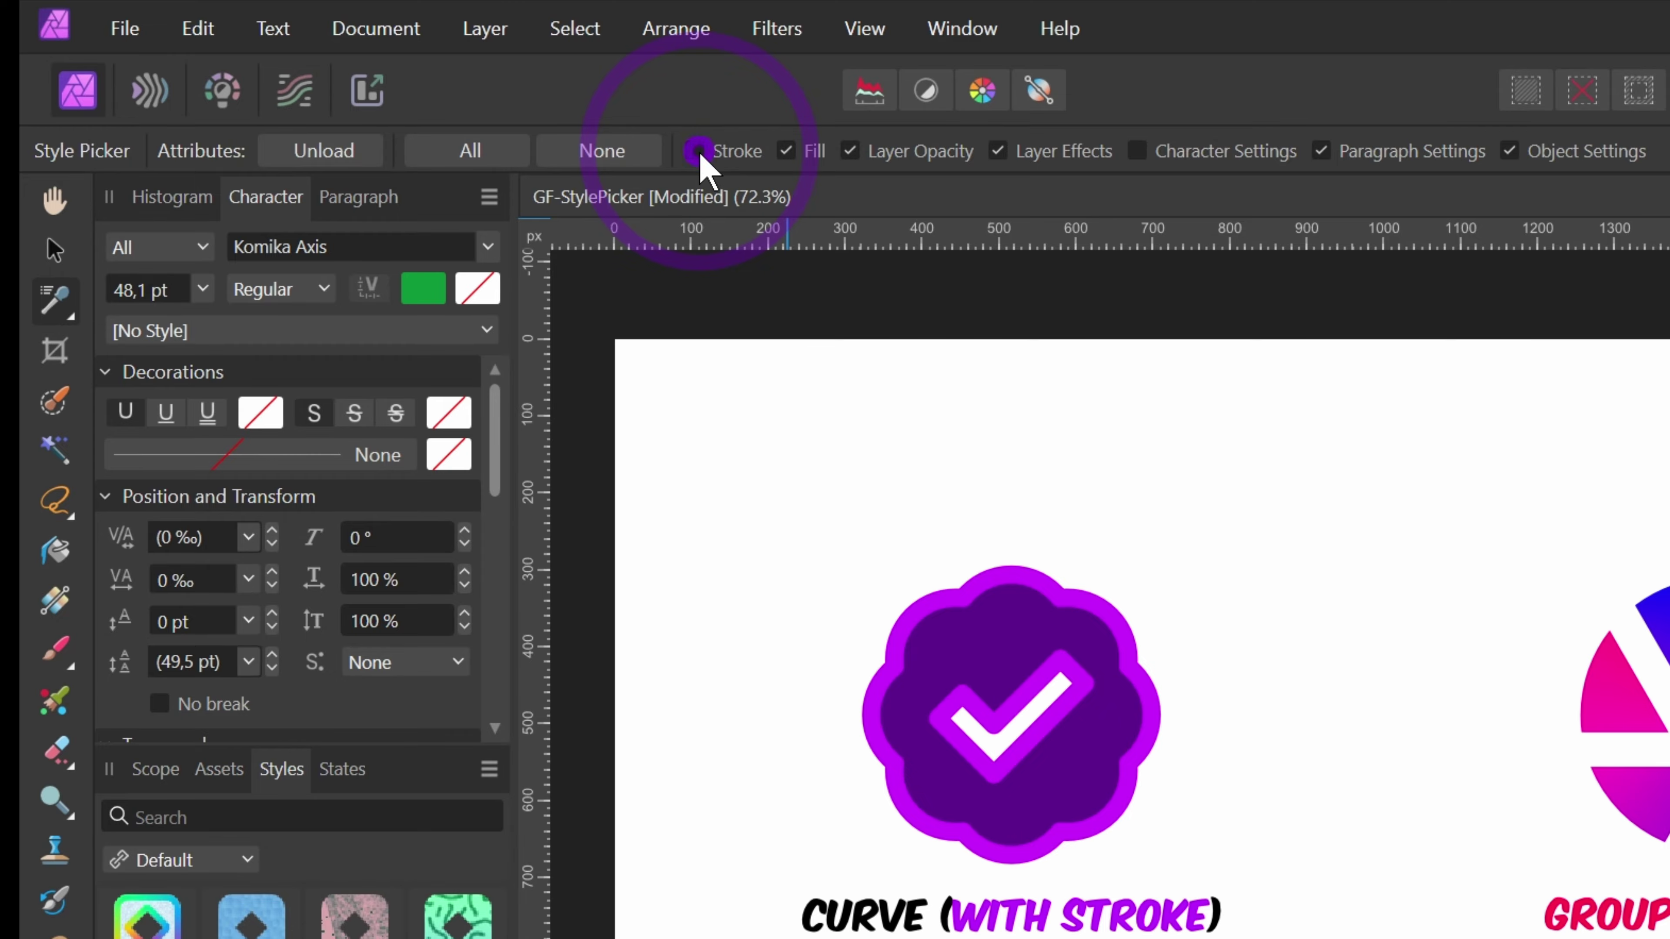
key(ctrl+z)
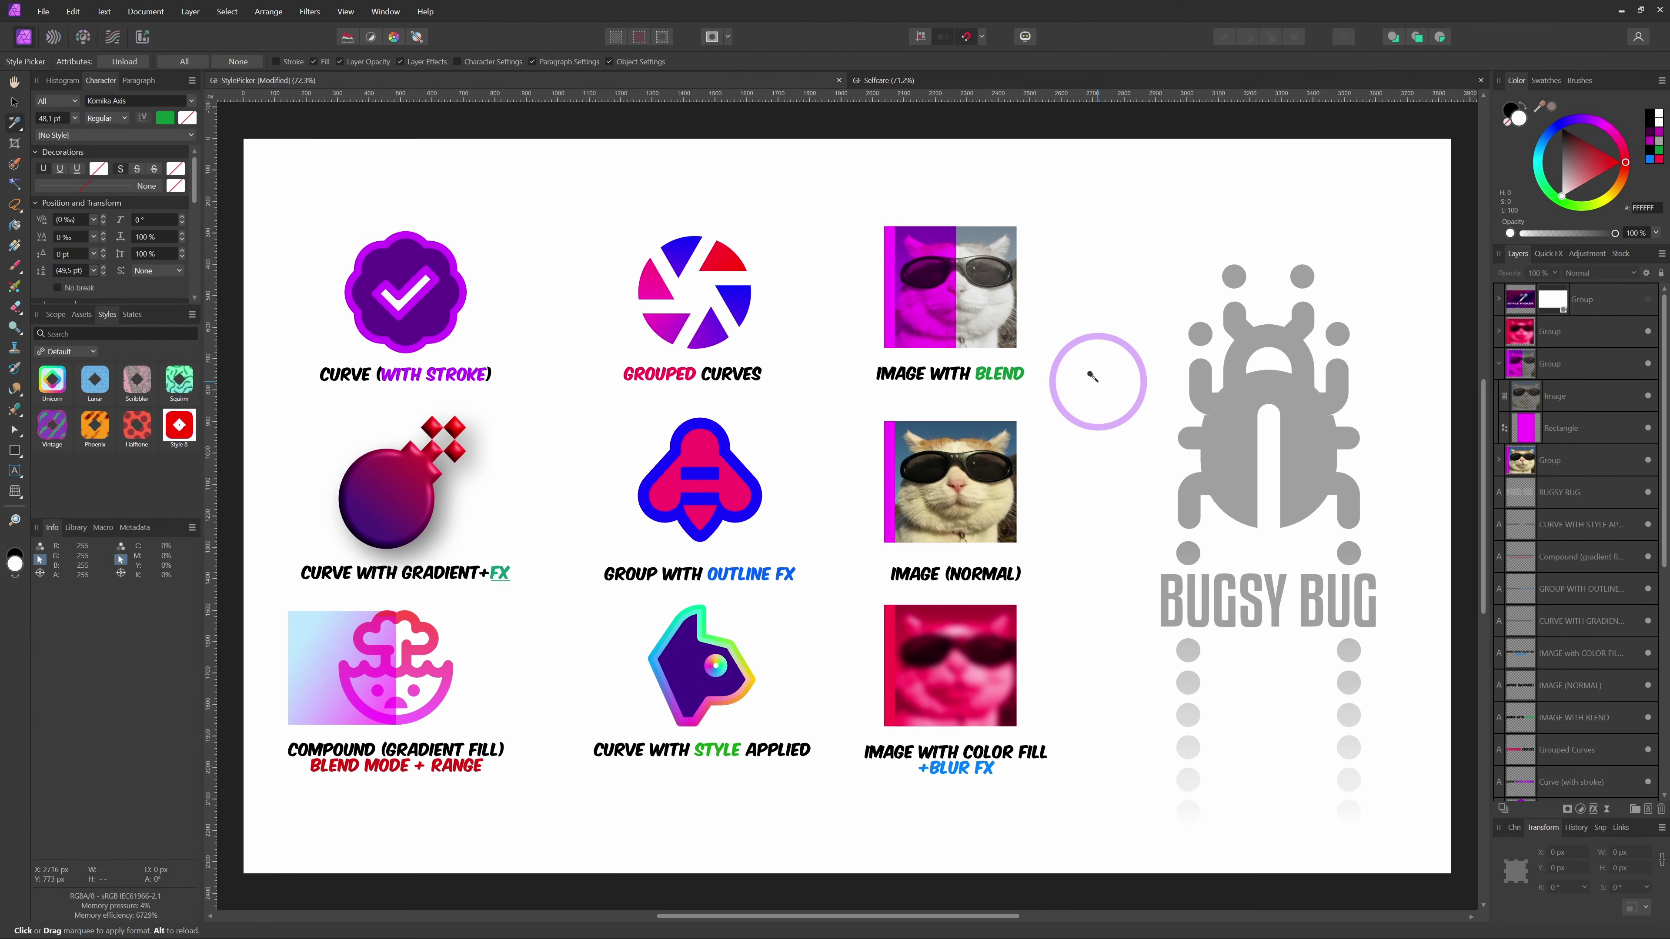
click(1205, 416)
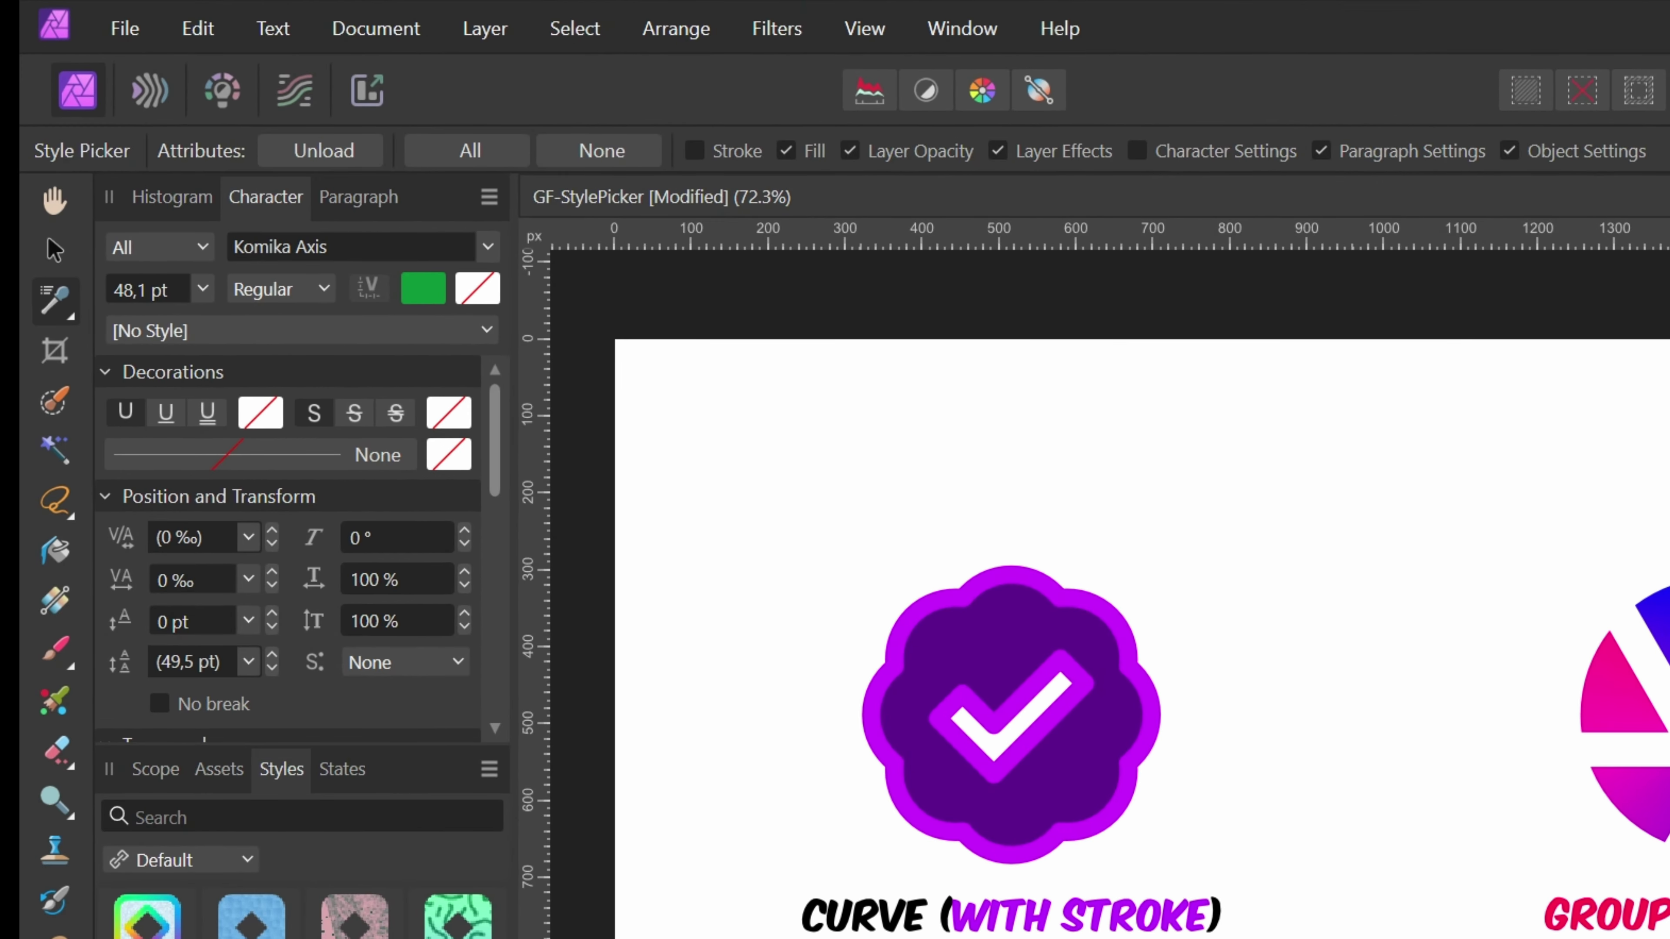
- Clear all Style Picker attributes, enable every attribute including Stroke and Character Settings, and unload the picked style
click(579, 151)
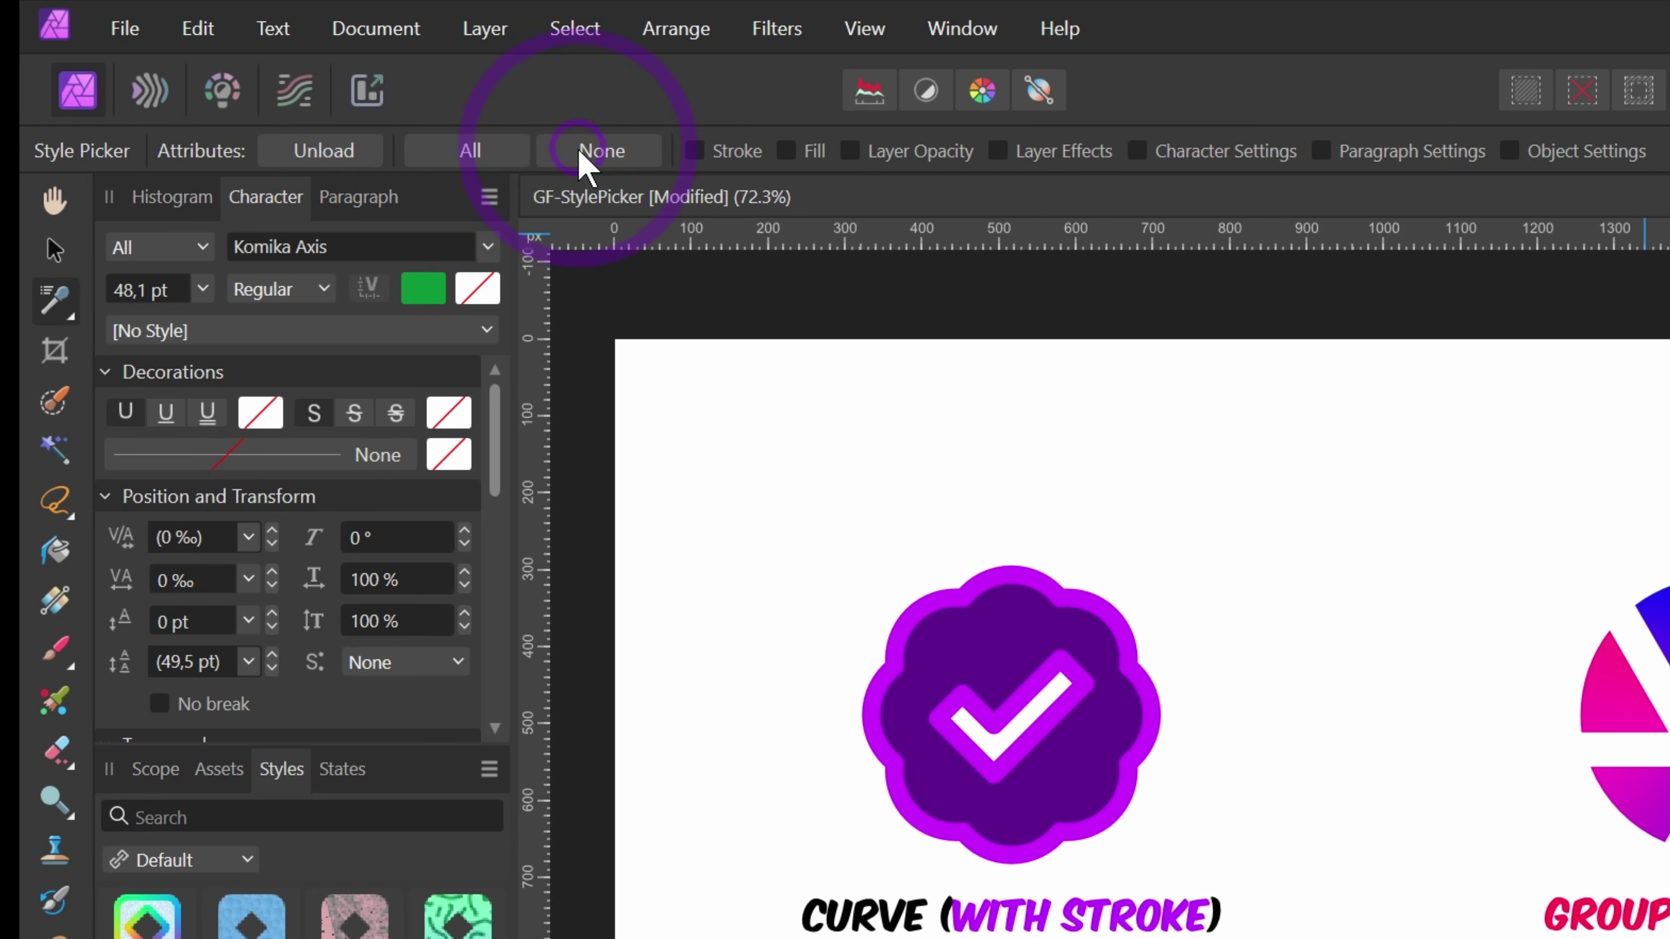
click(472, 153)
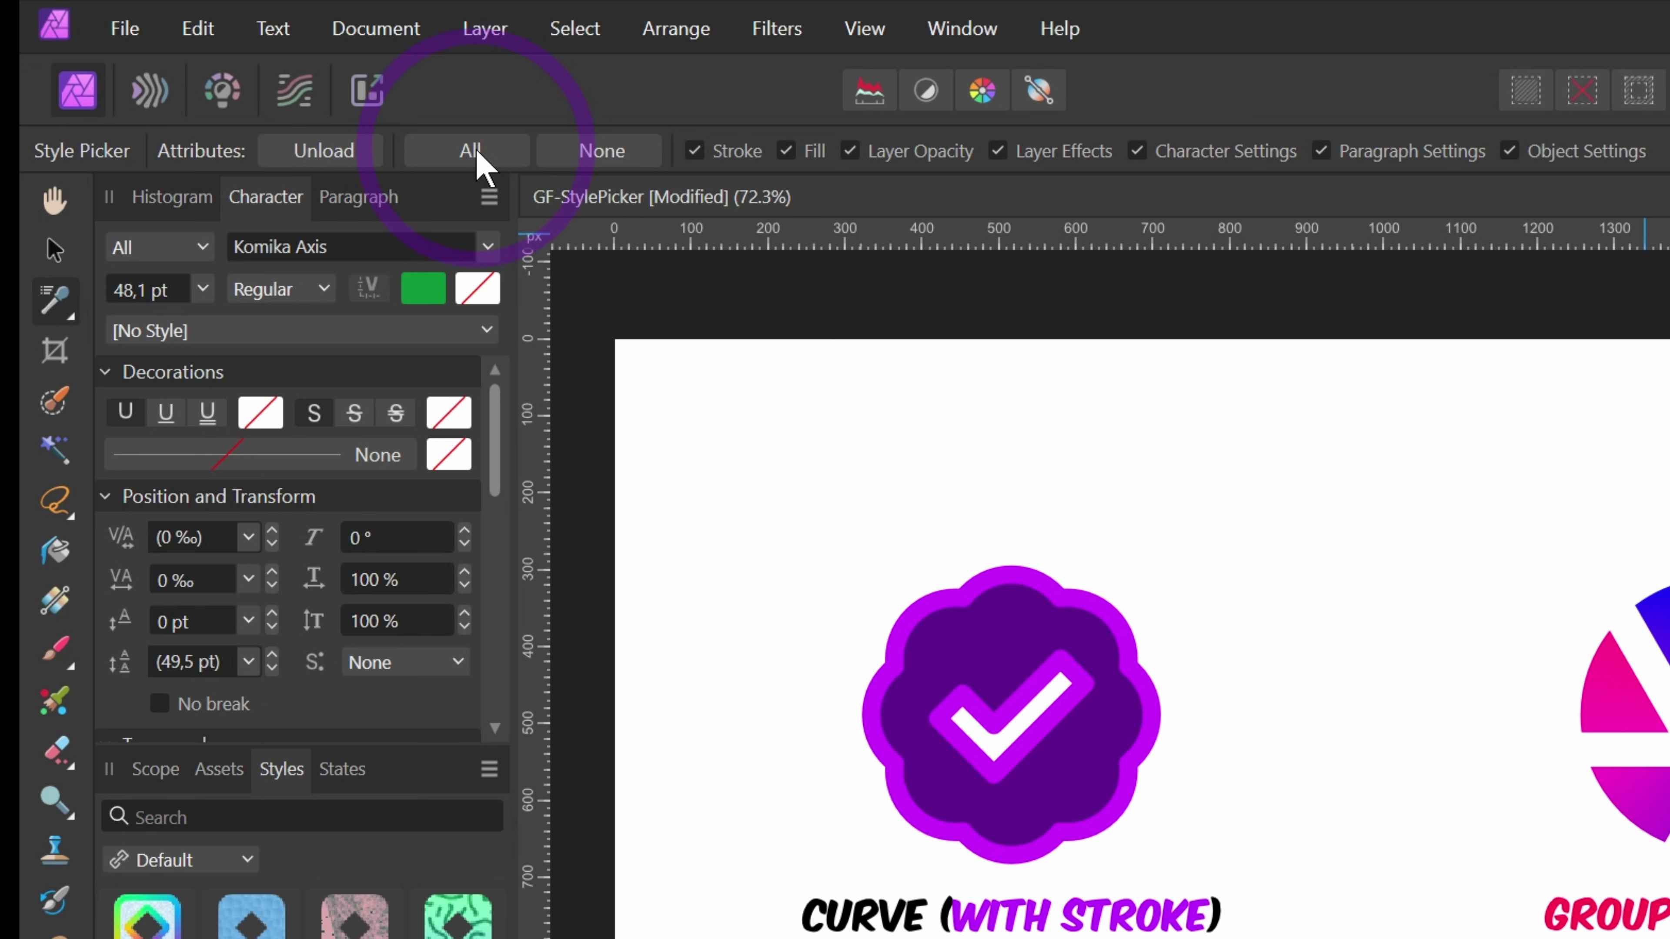
click(326, 152)
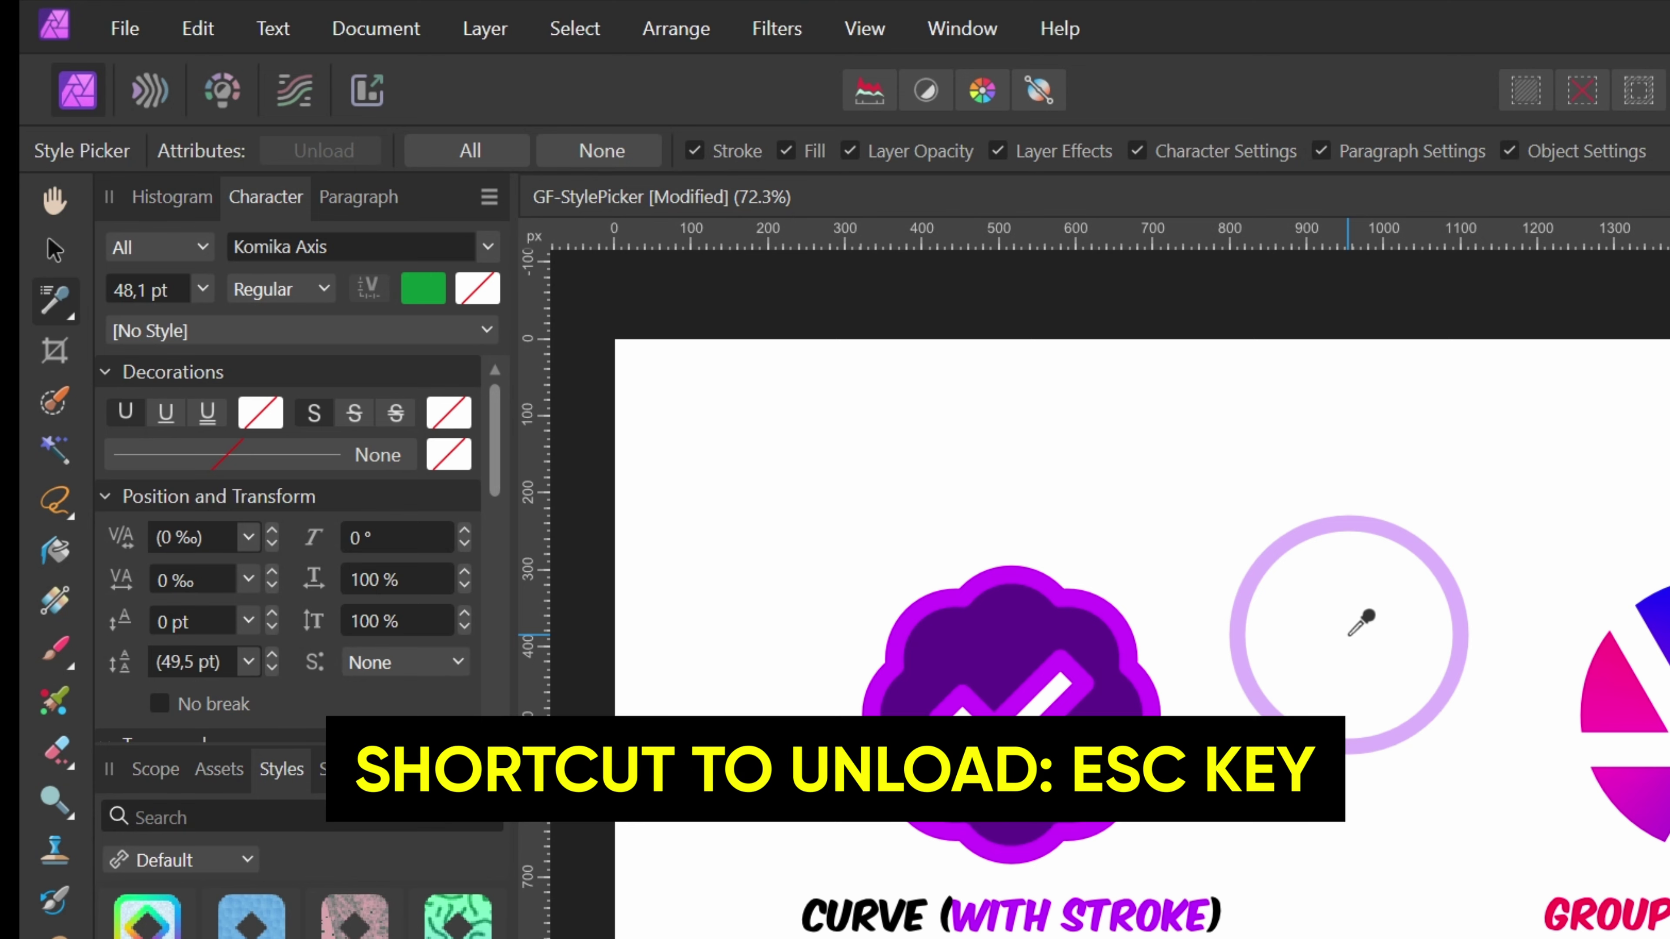
click(1361, 621)
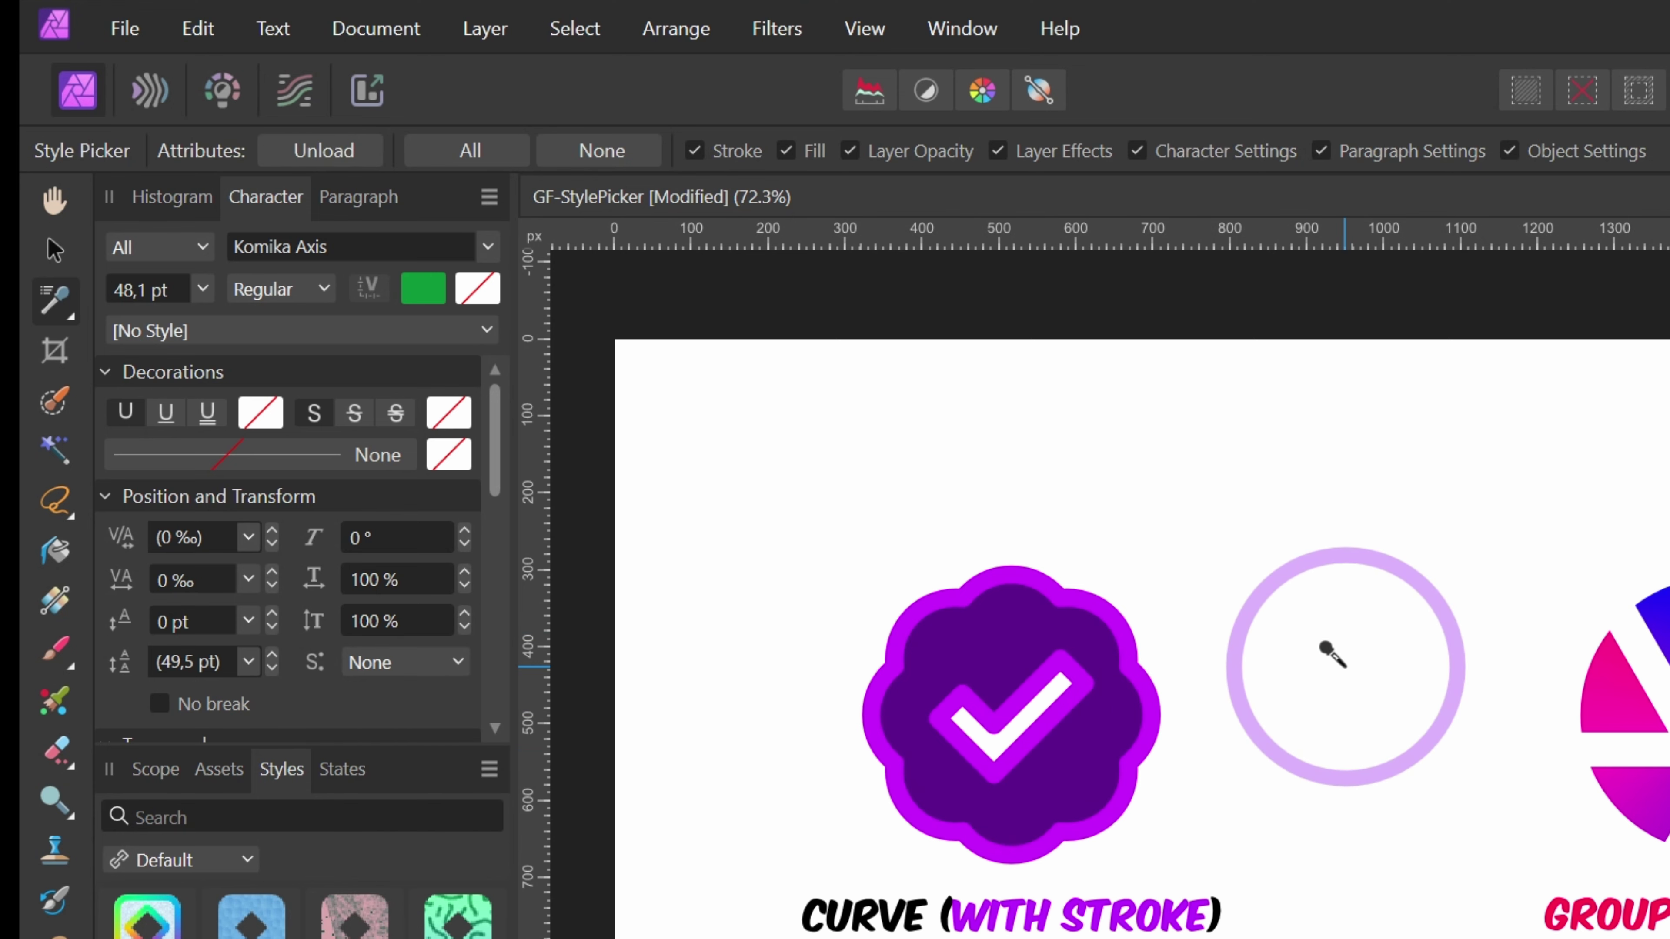
key(Escape)
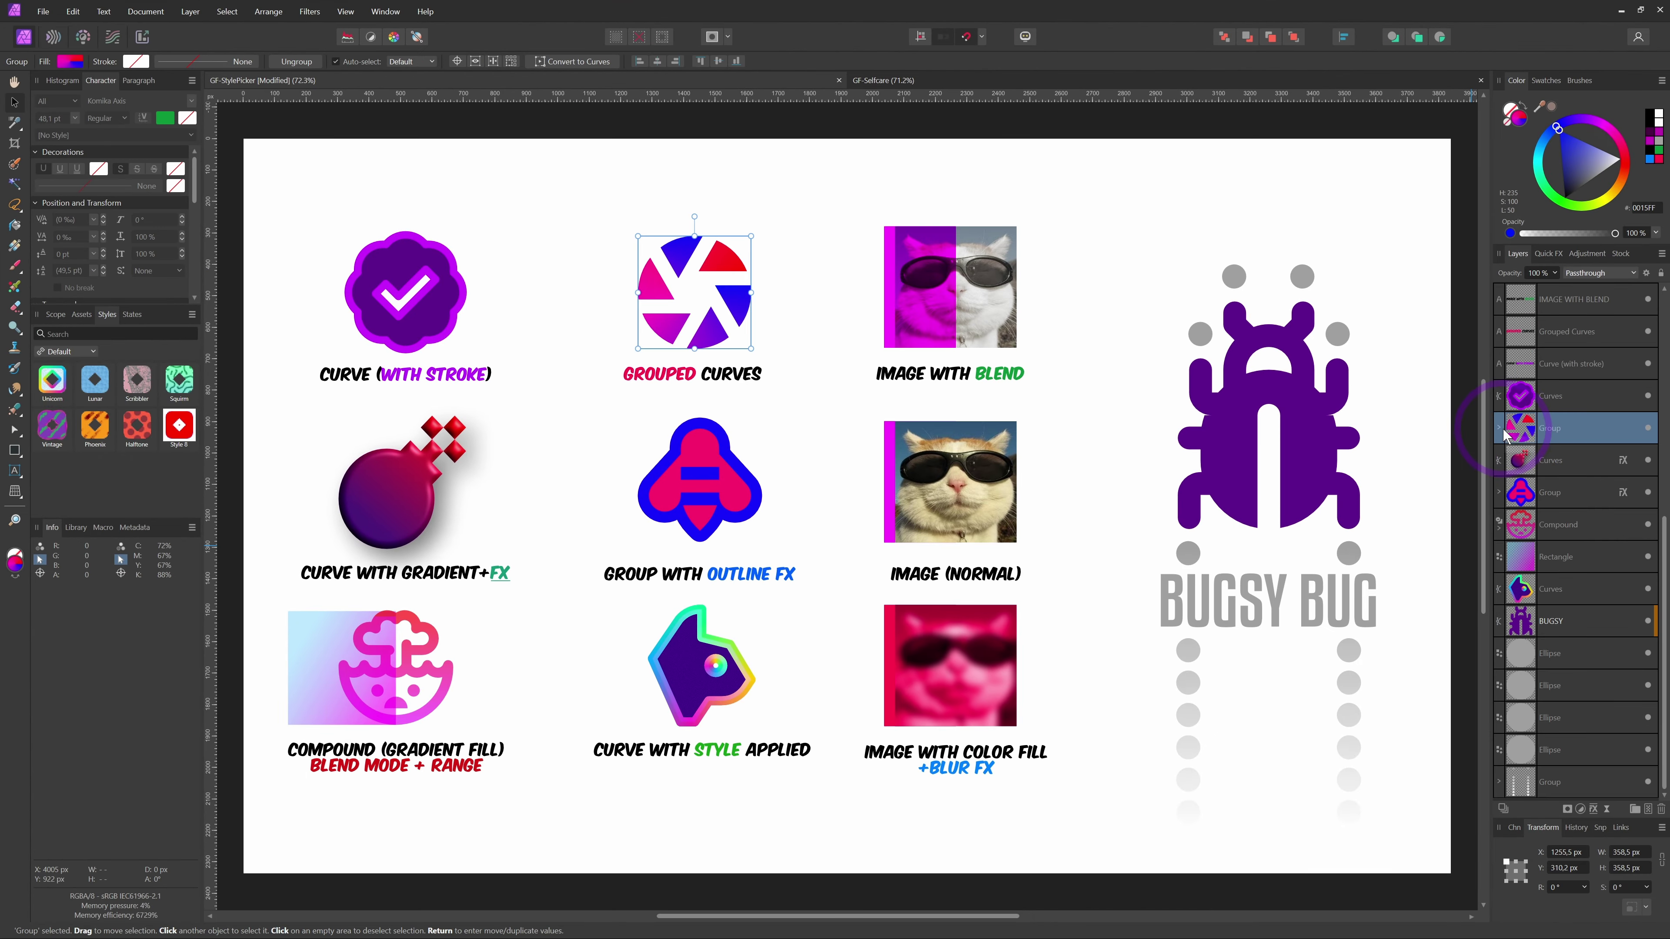
- Expand the grouped curves layer, apply the red and purple-blue blade fills in turn to the bug, and unload the style
click(1496, 429)
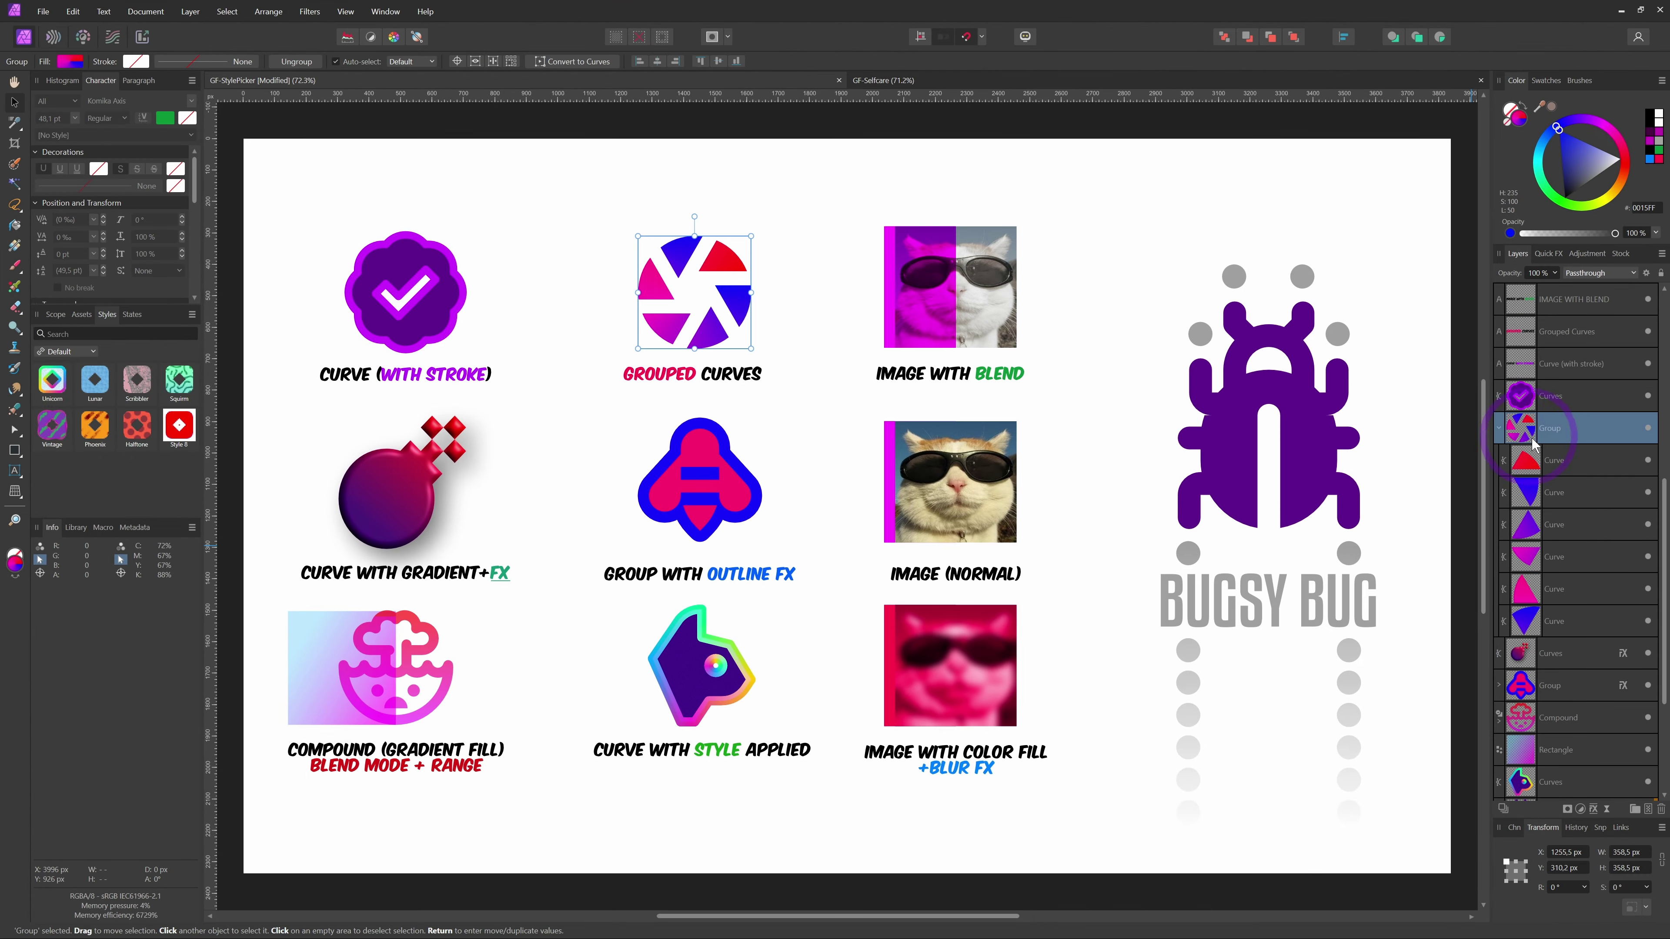
click(730, 312)
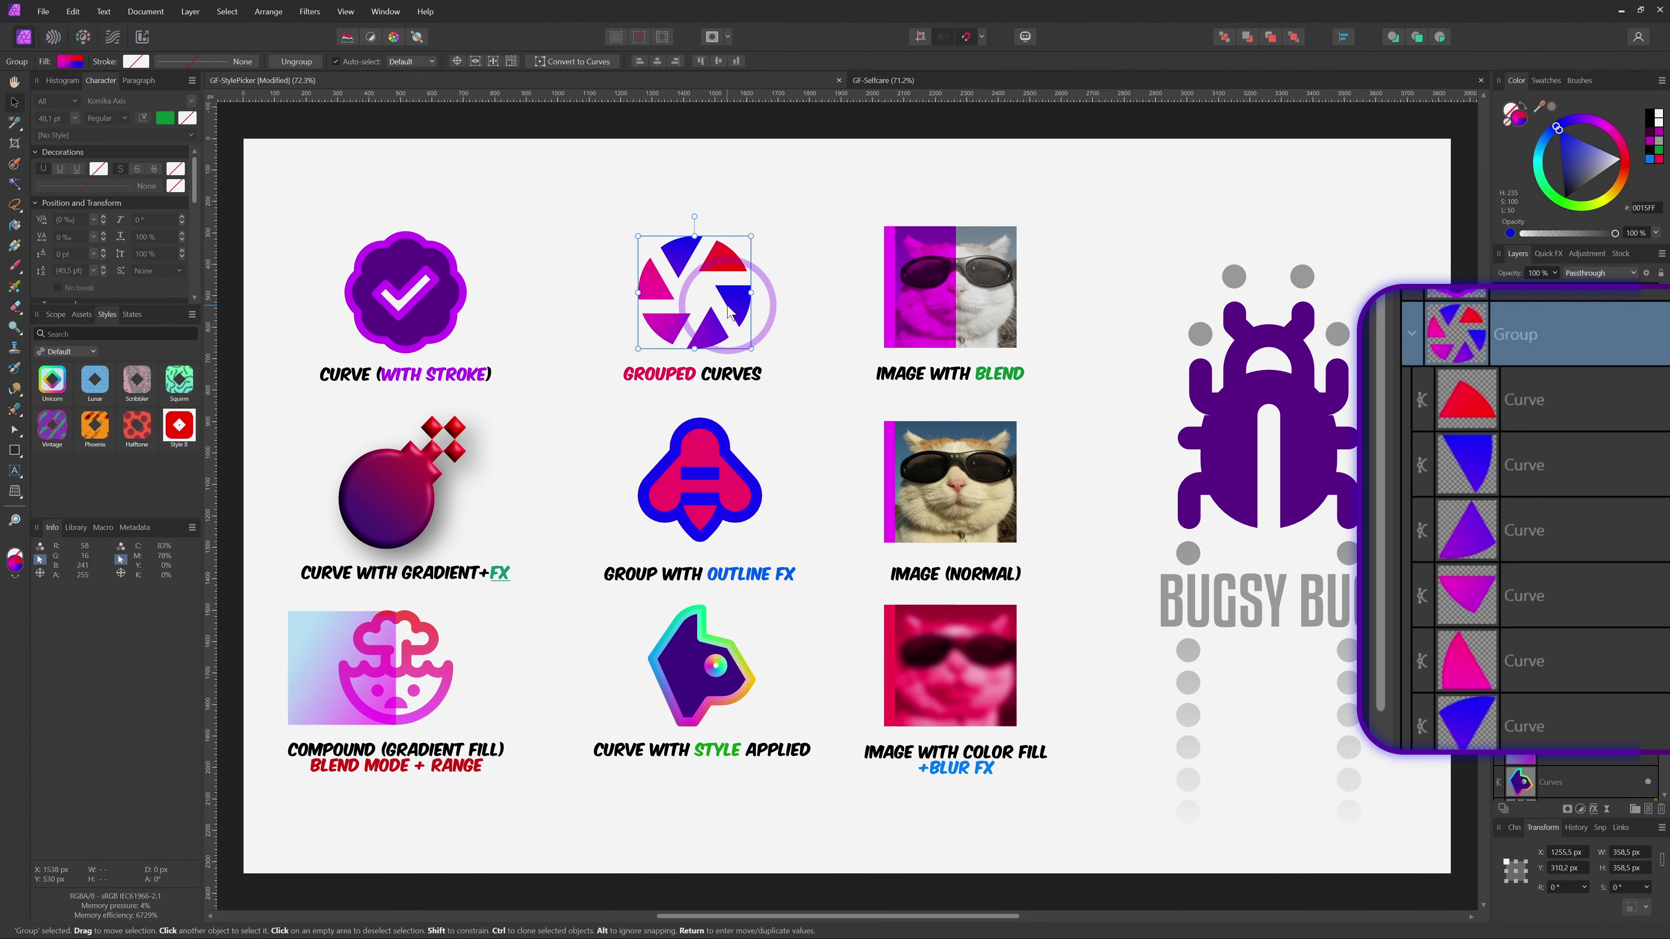
key(period)
click(731, 251)
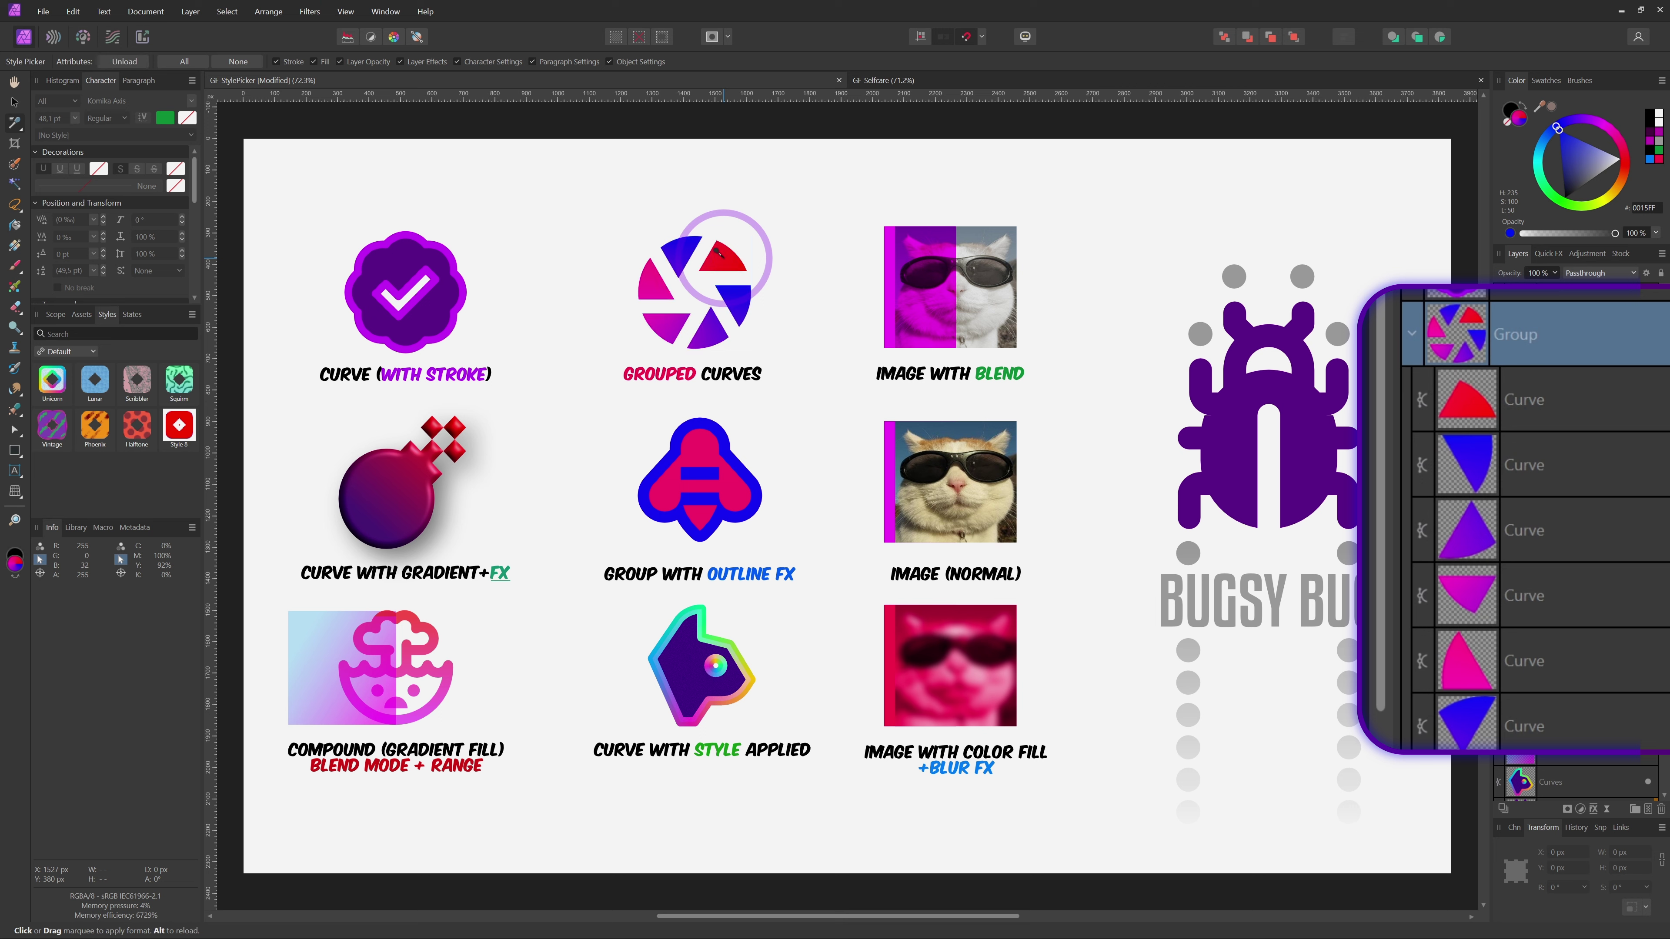
click(1266, 437)
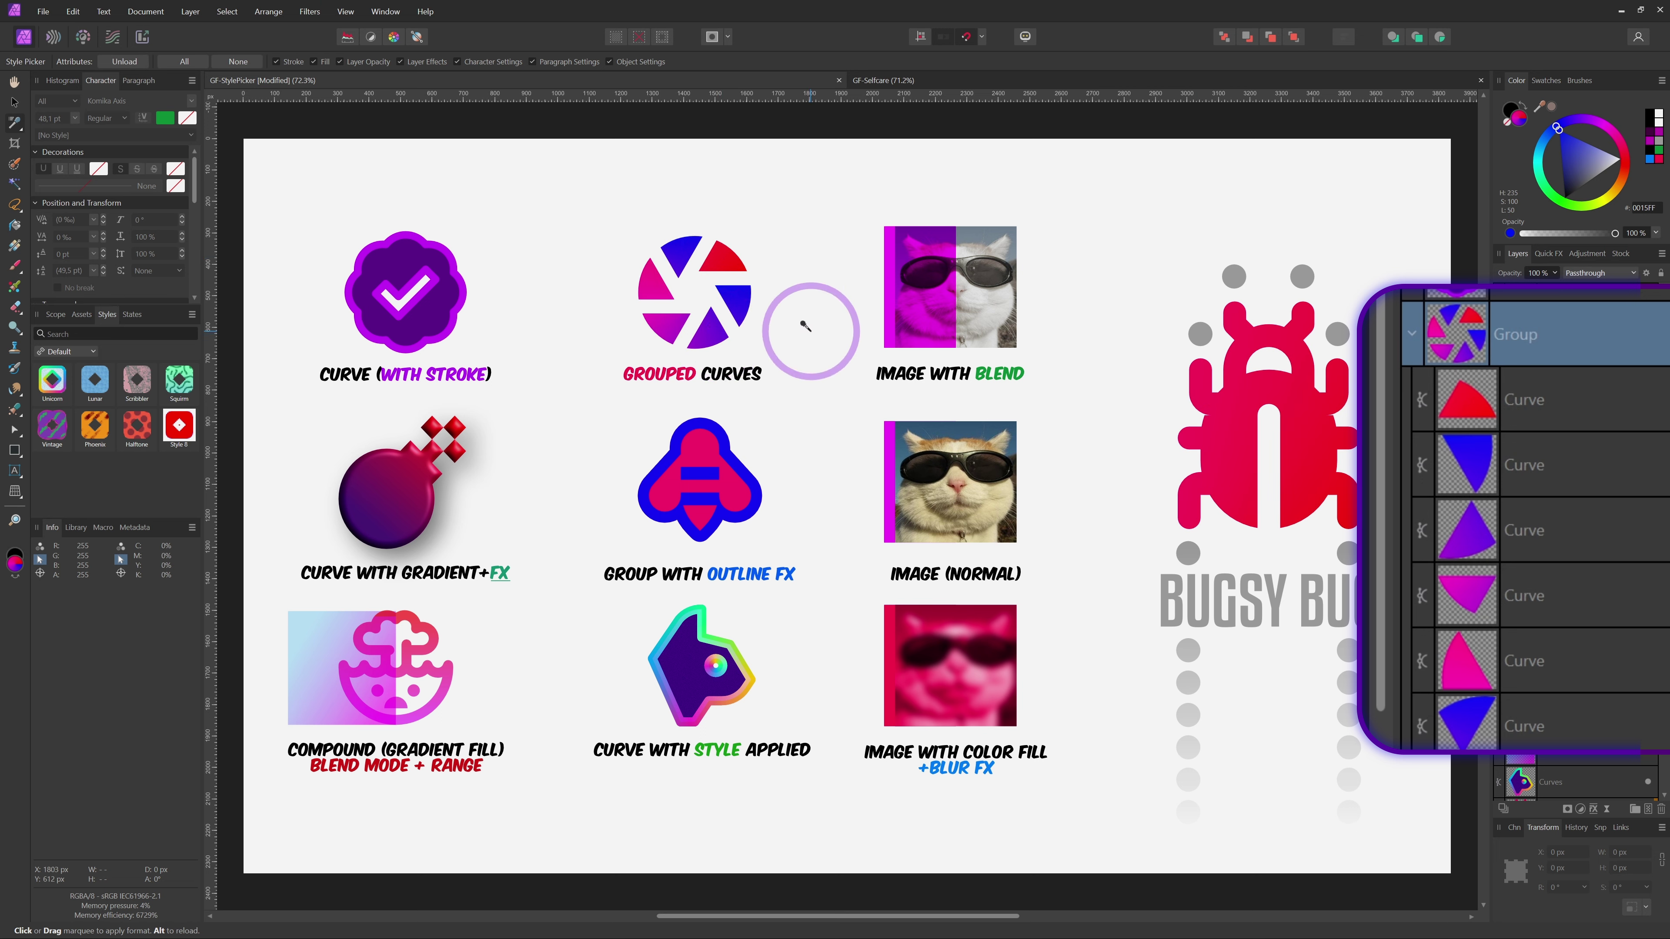
click(1227, 444)
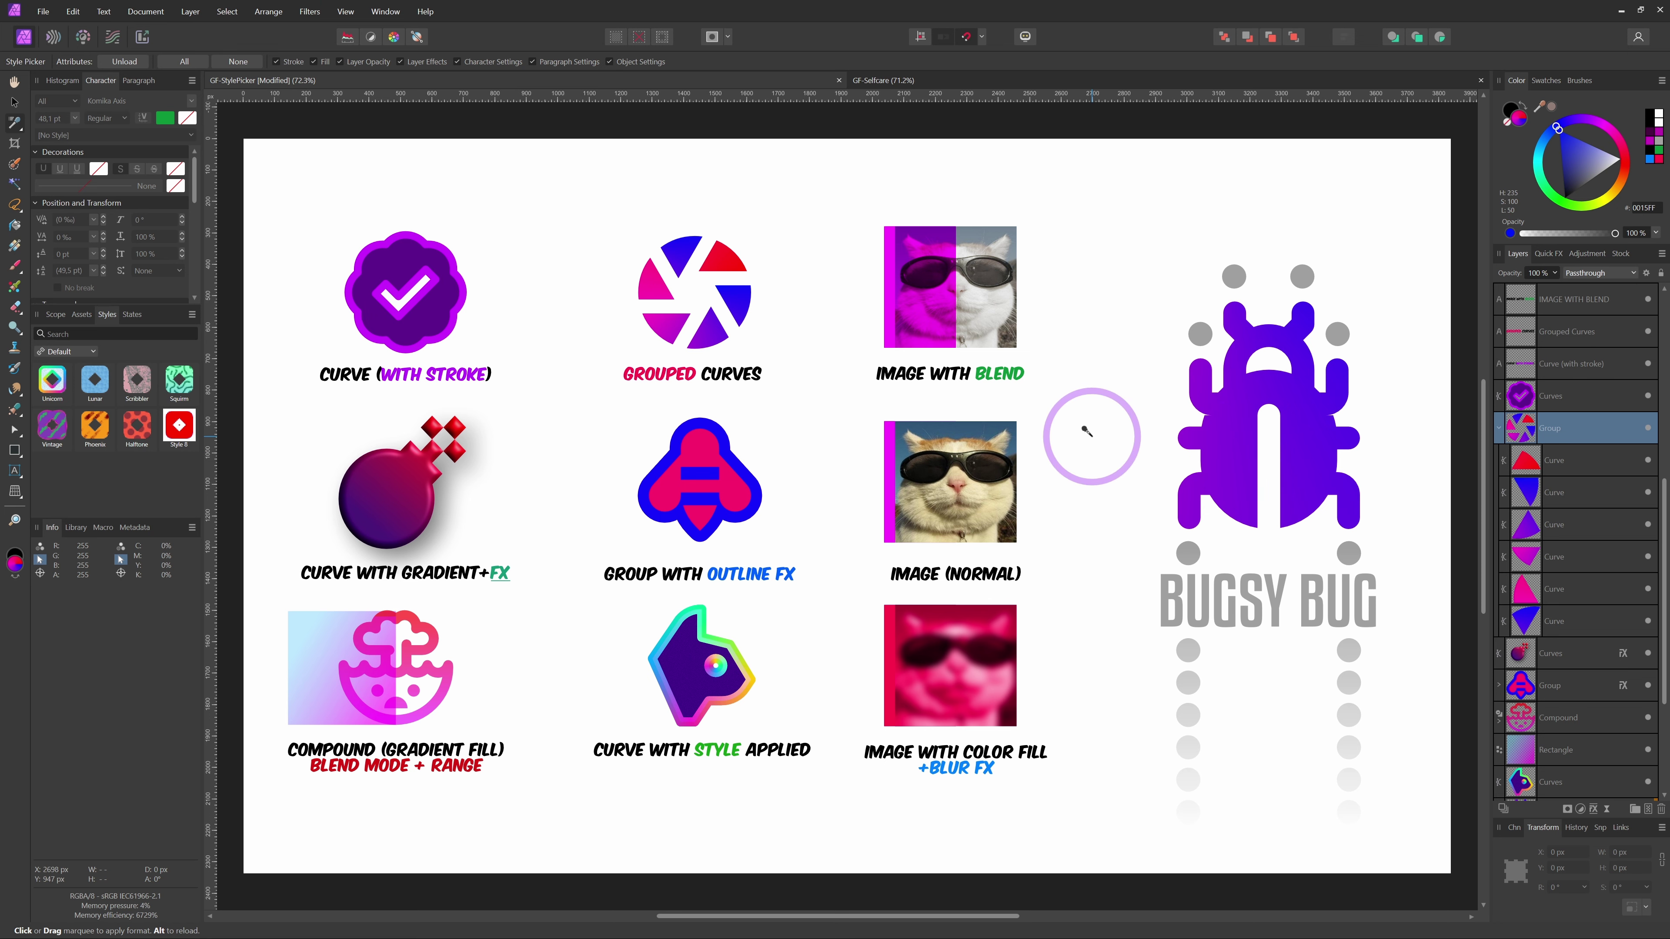
key(Escape)
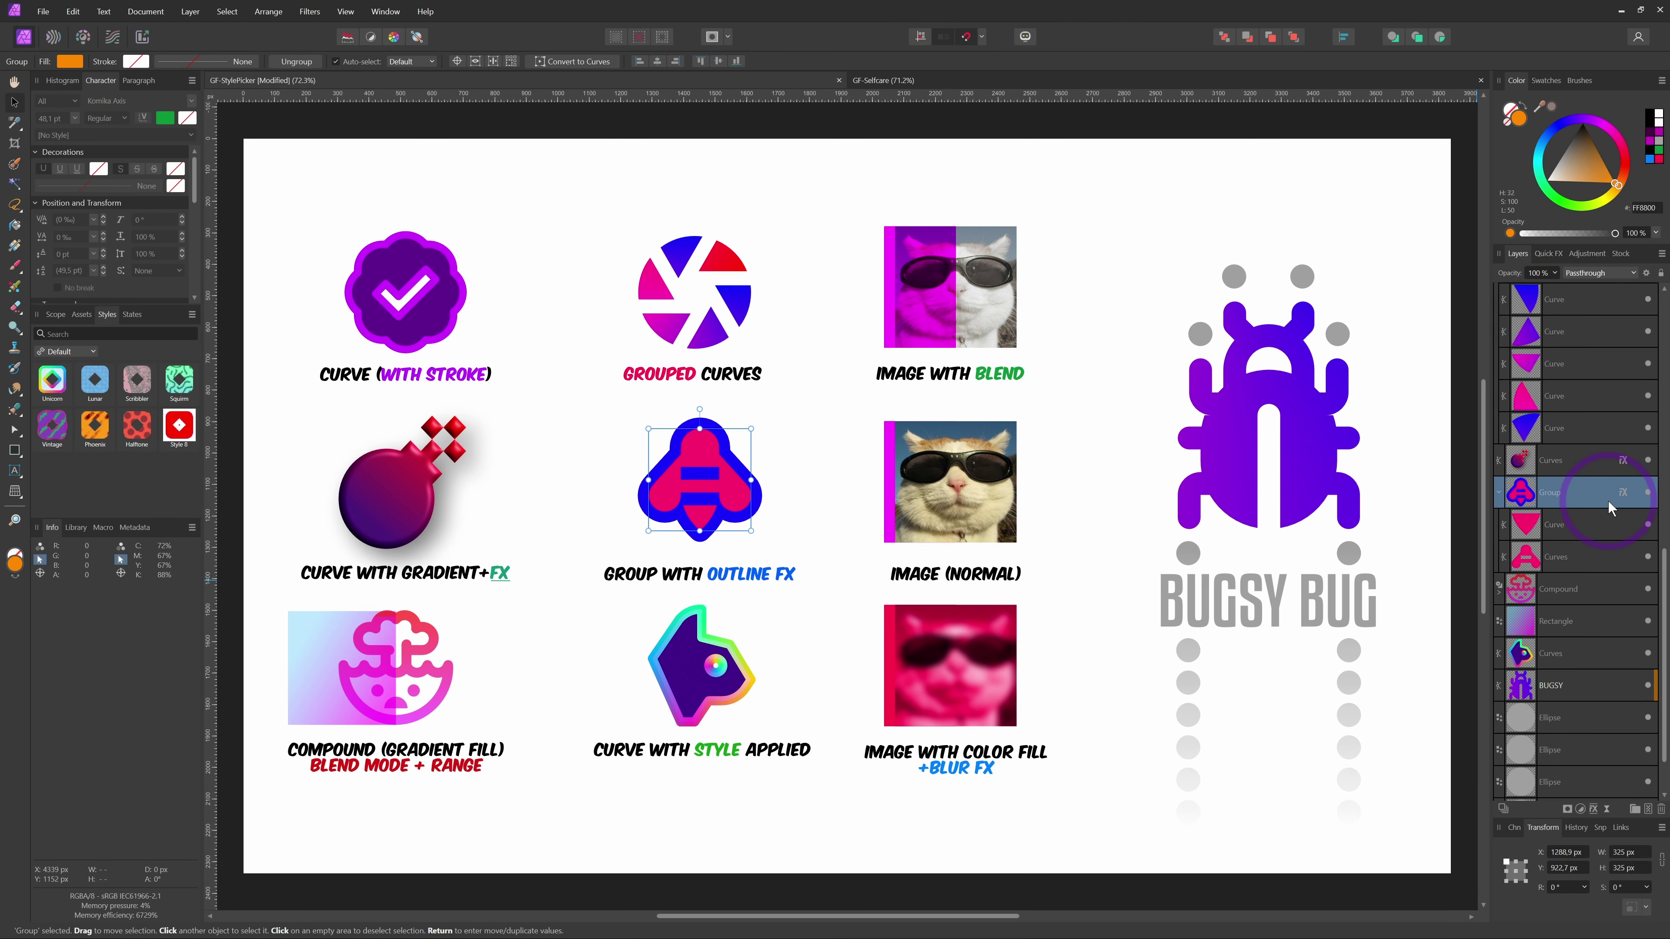
- Deselect everything, copy the bee's pink fill to the bug with the Style Picker, and unload the style
click(1036, 512)
key(i)
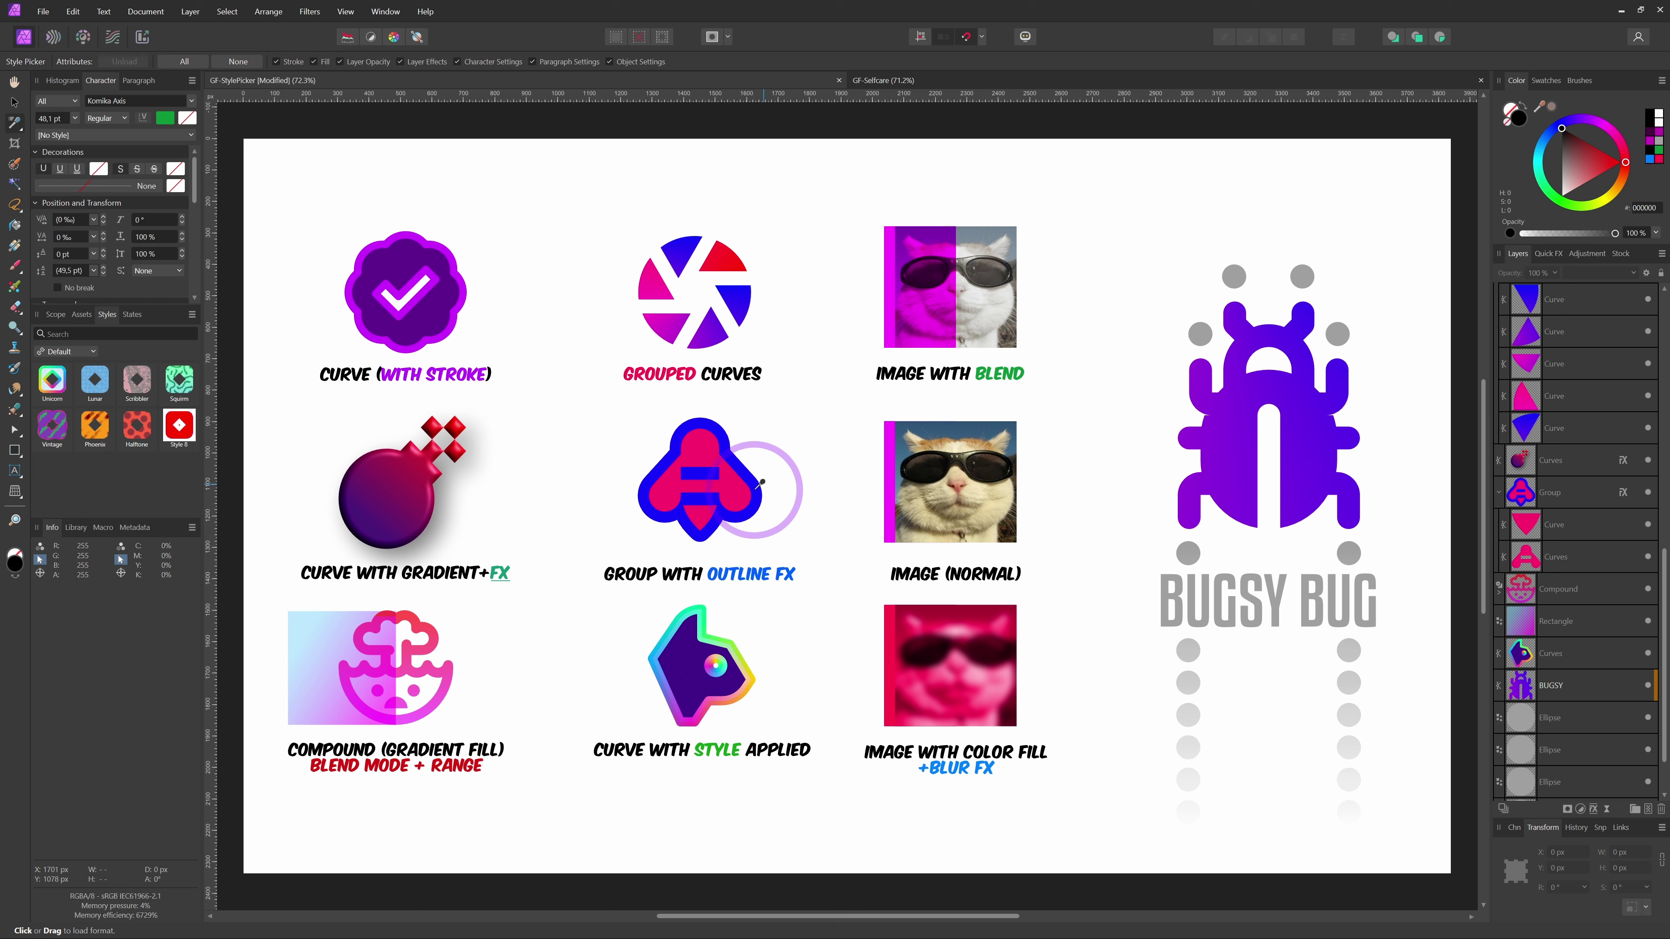
click(738, 484)
click(1204, 428)
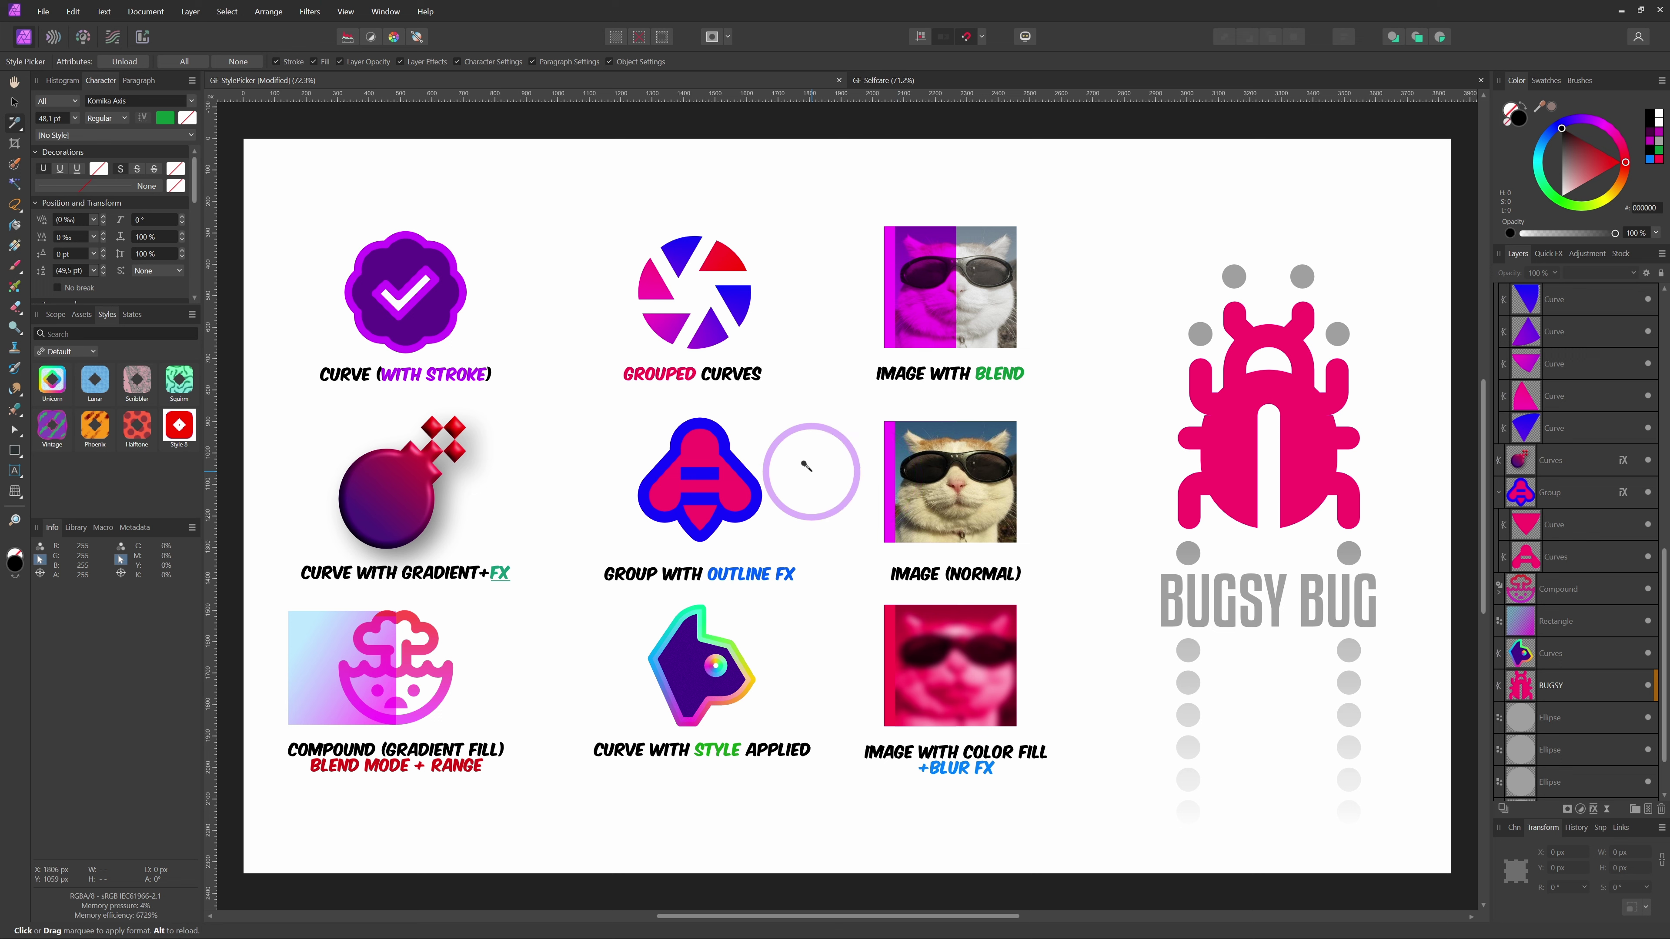
key(Escape)
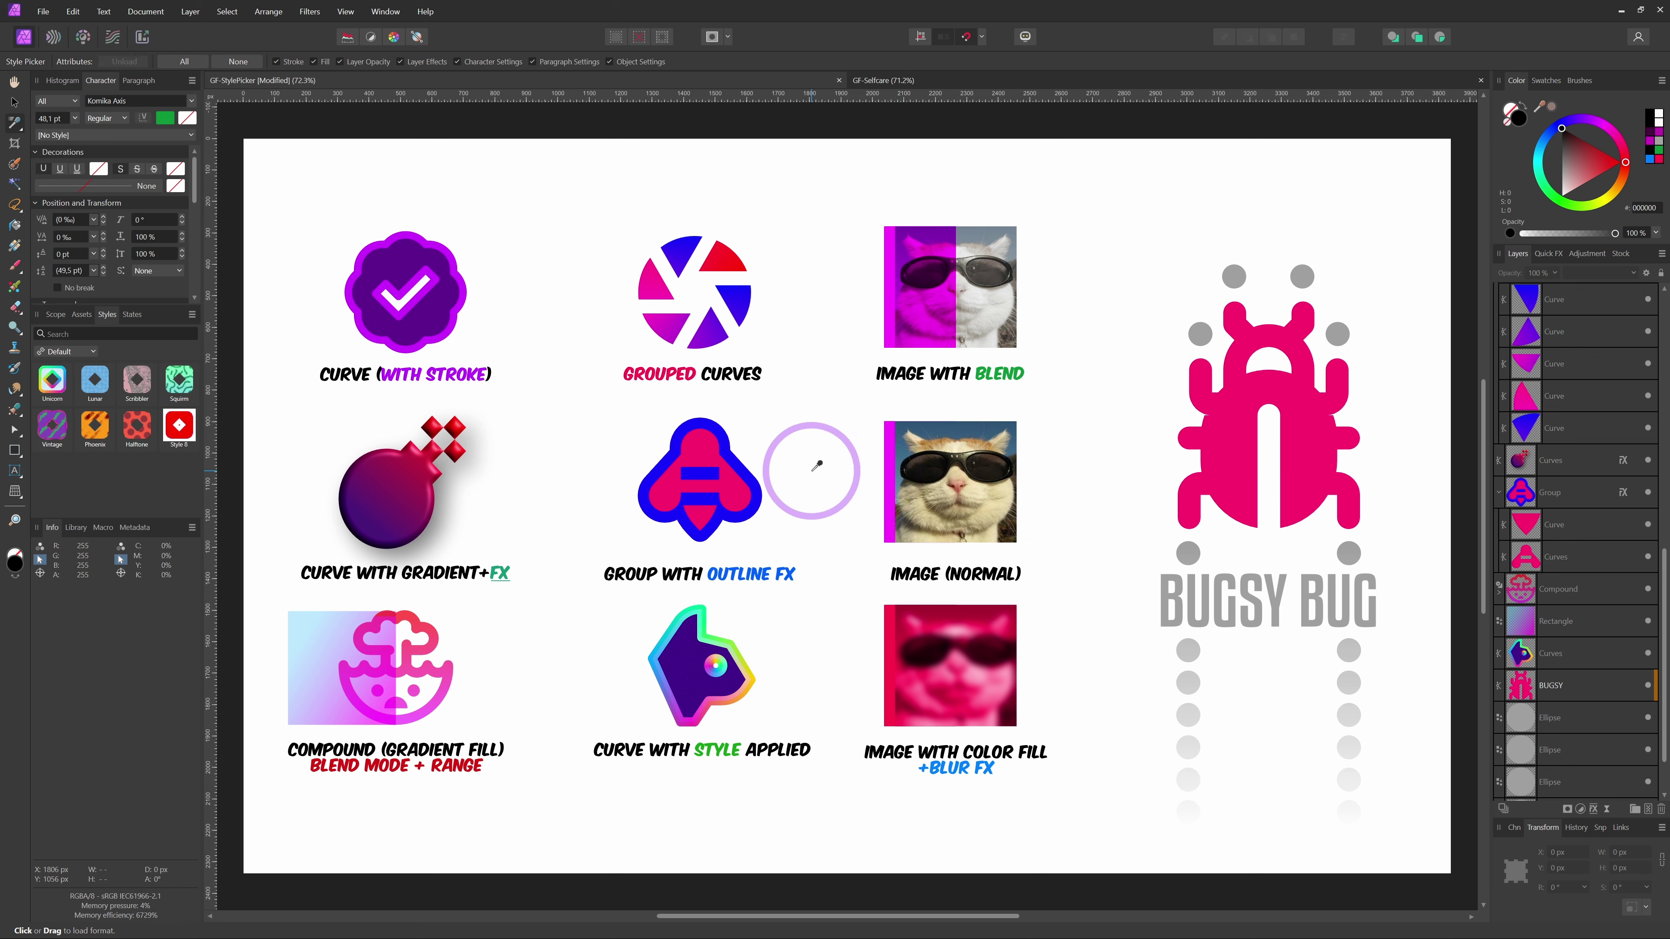
- Apply the bomb's gradient and layer effects to the bug and its antenna circles together, and undo it
click(404, 499)
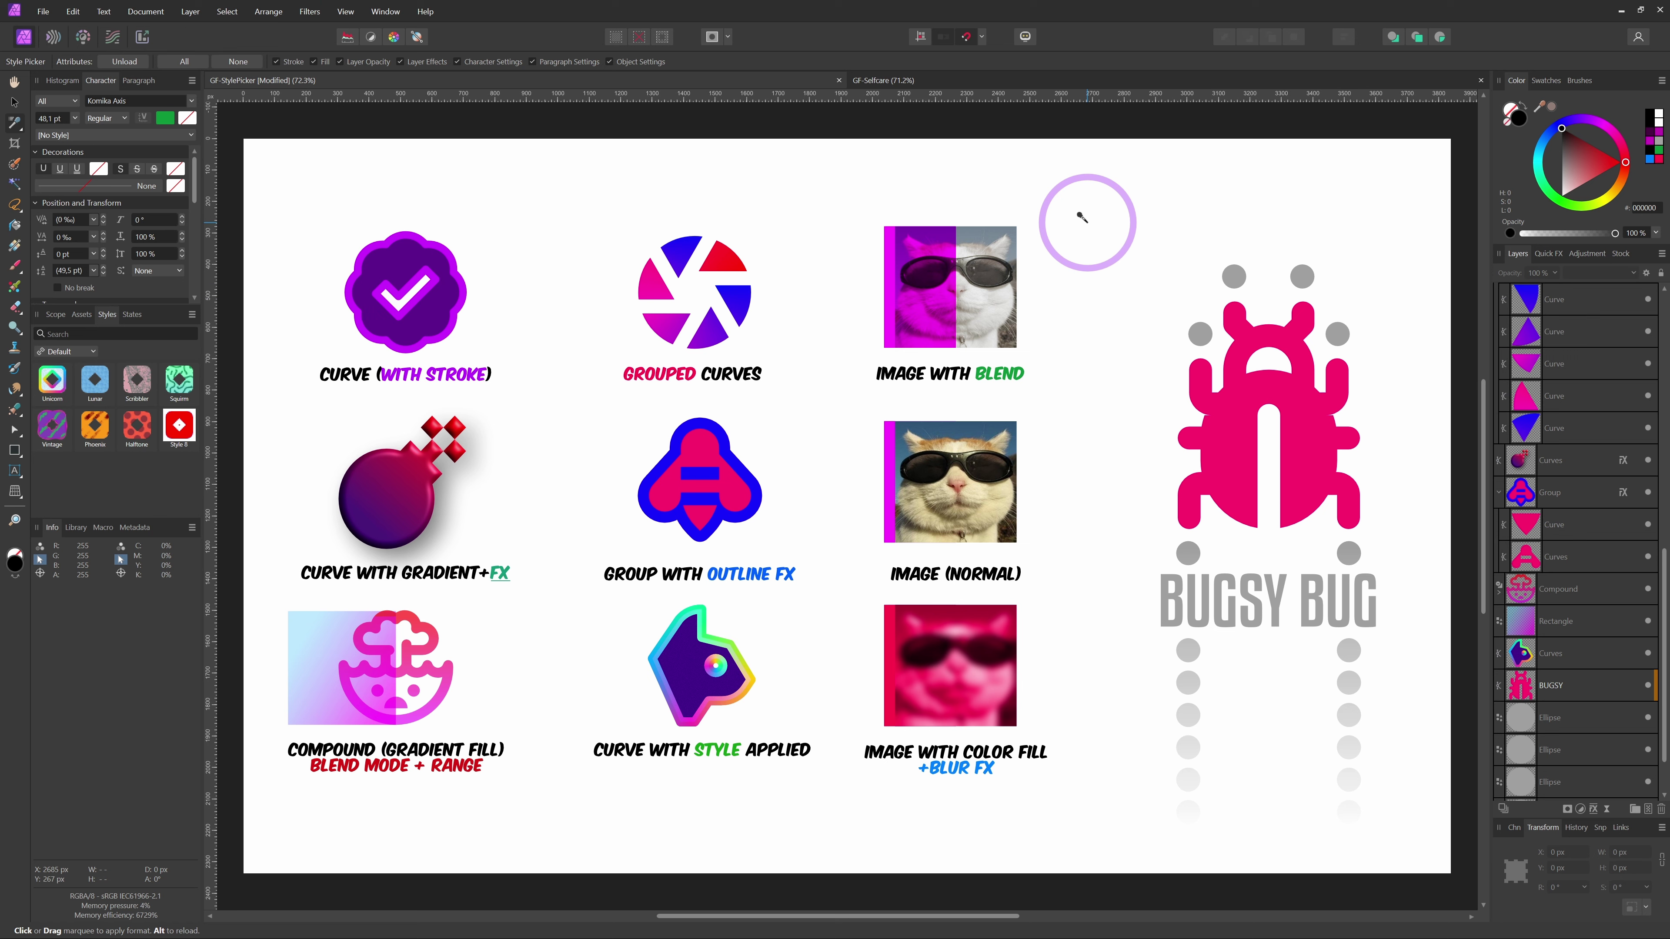
drag(1087, 222, 1318, 454)
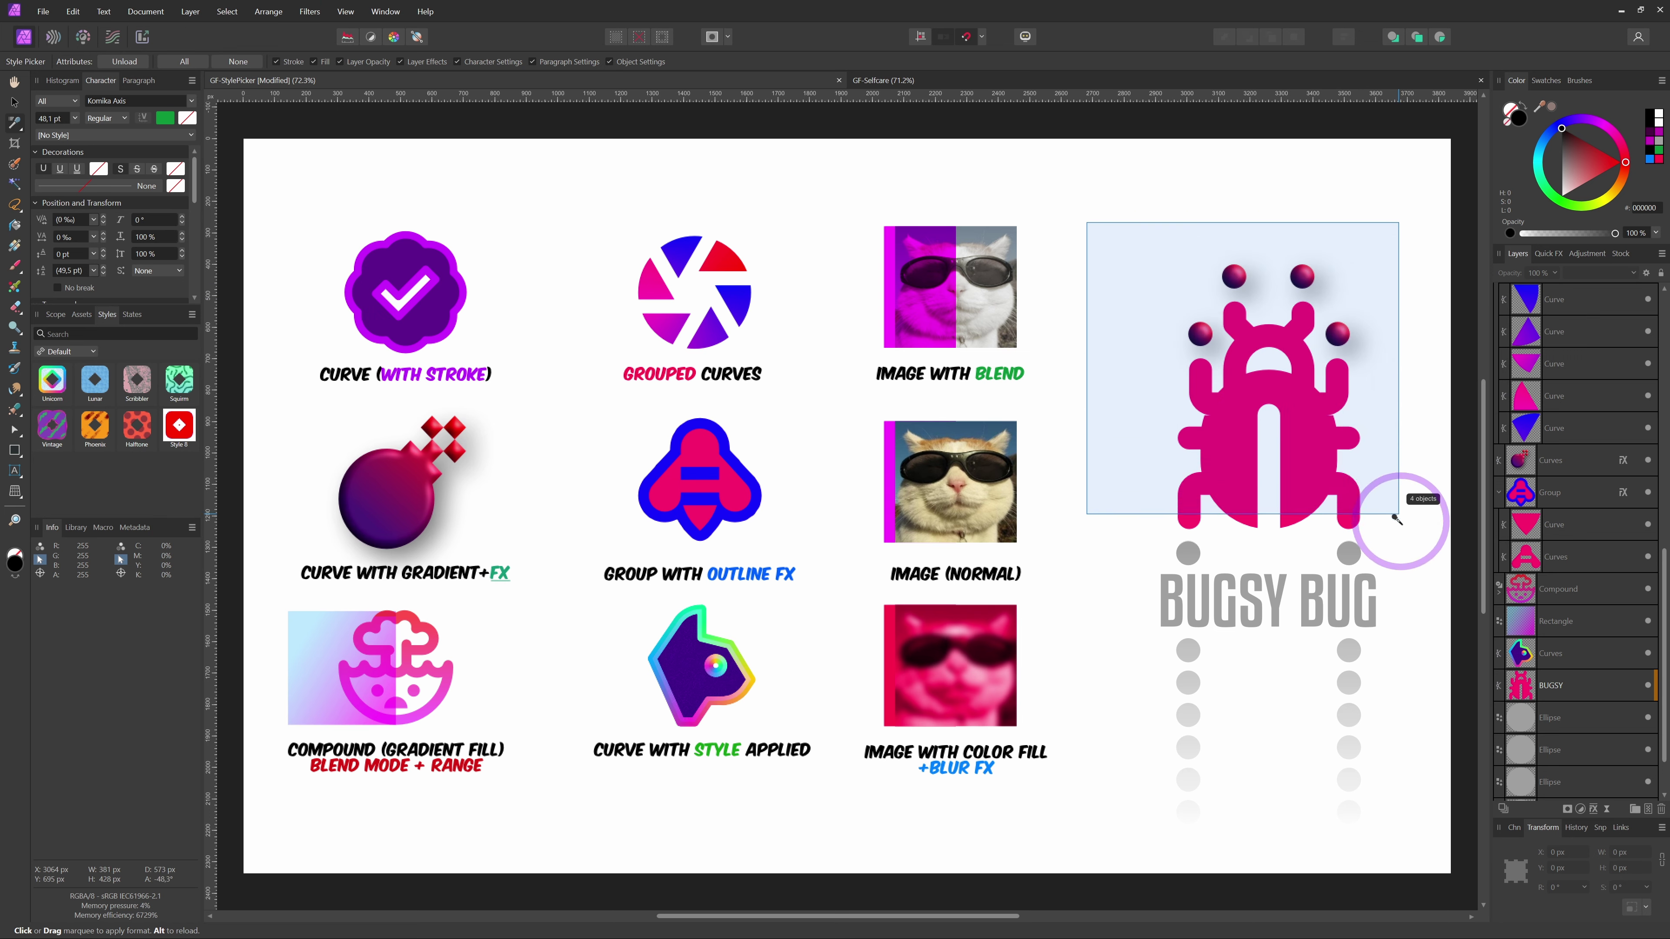
mouse_move(1396, 519)
mouse_down()
mouse_move(1413, 680)
mouse_move(1380, 347)
mouse_move(1399, 537)
mouse_up()
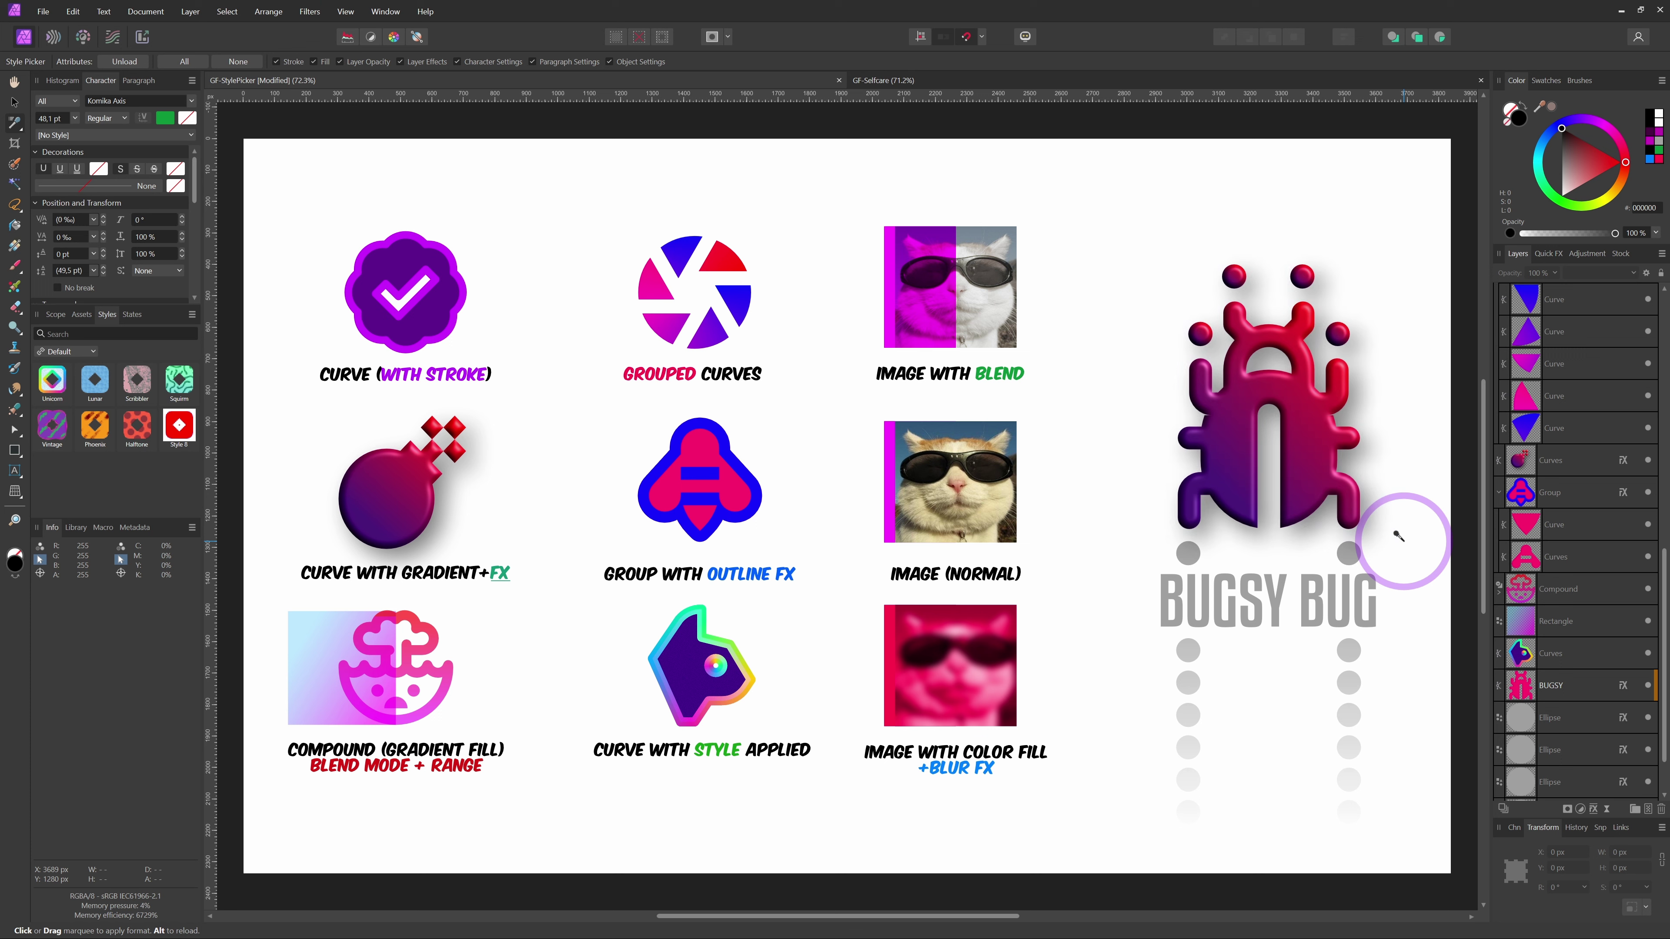
key(ctrl+z)
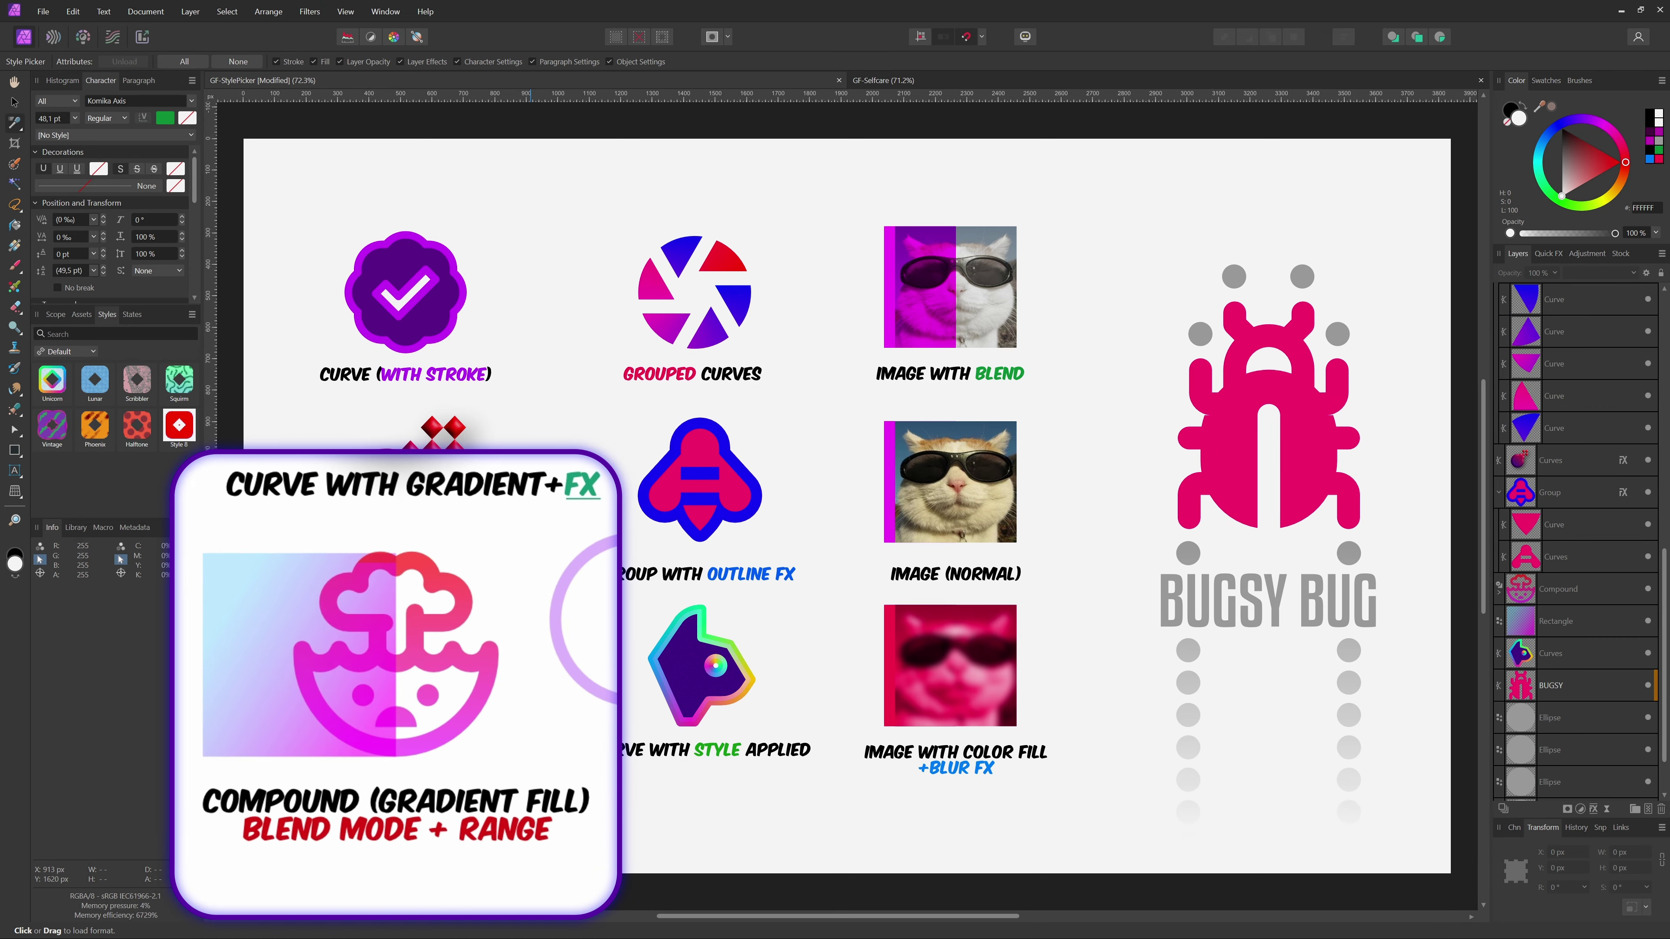
- Select the Compound layer, inspect its blend mode and blend range curves, and deselect it
key(v)
click(1551, 592)
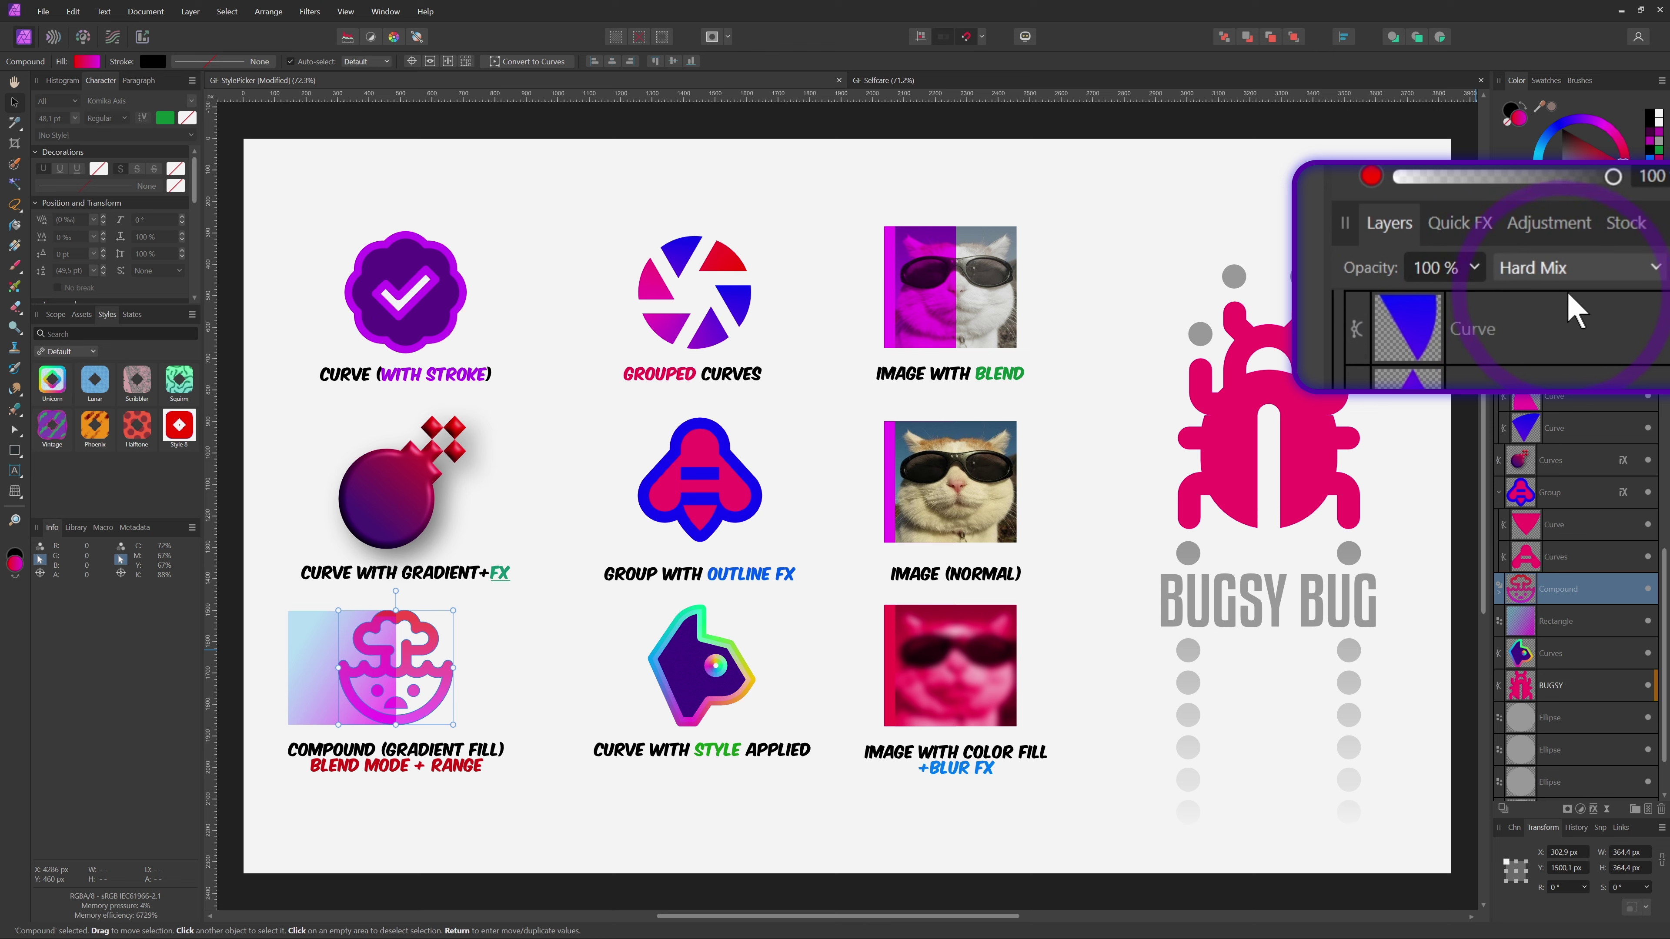
click(1646, 273)
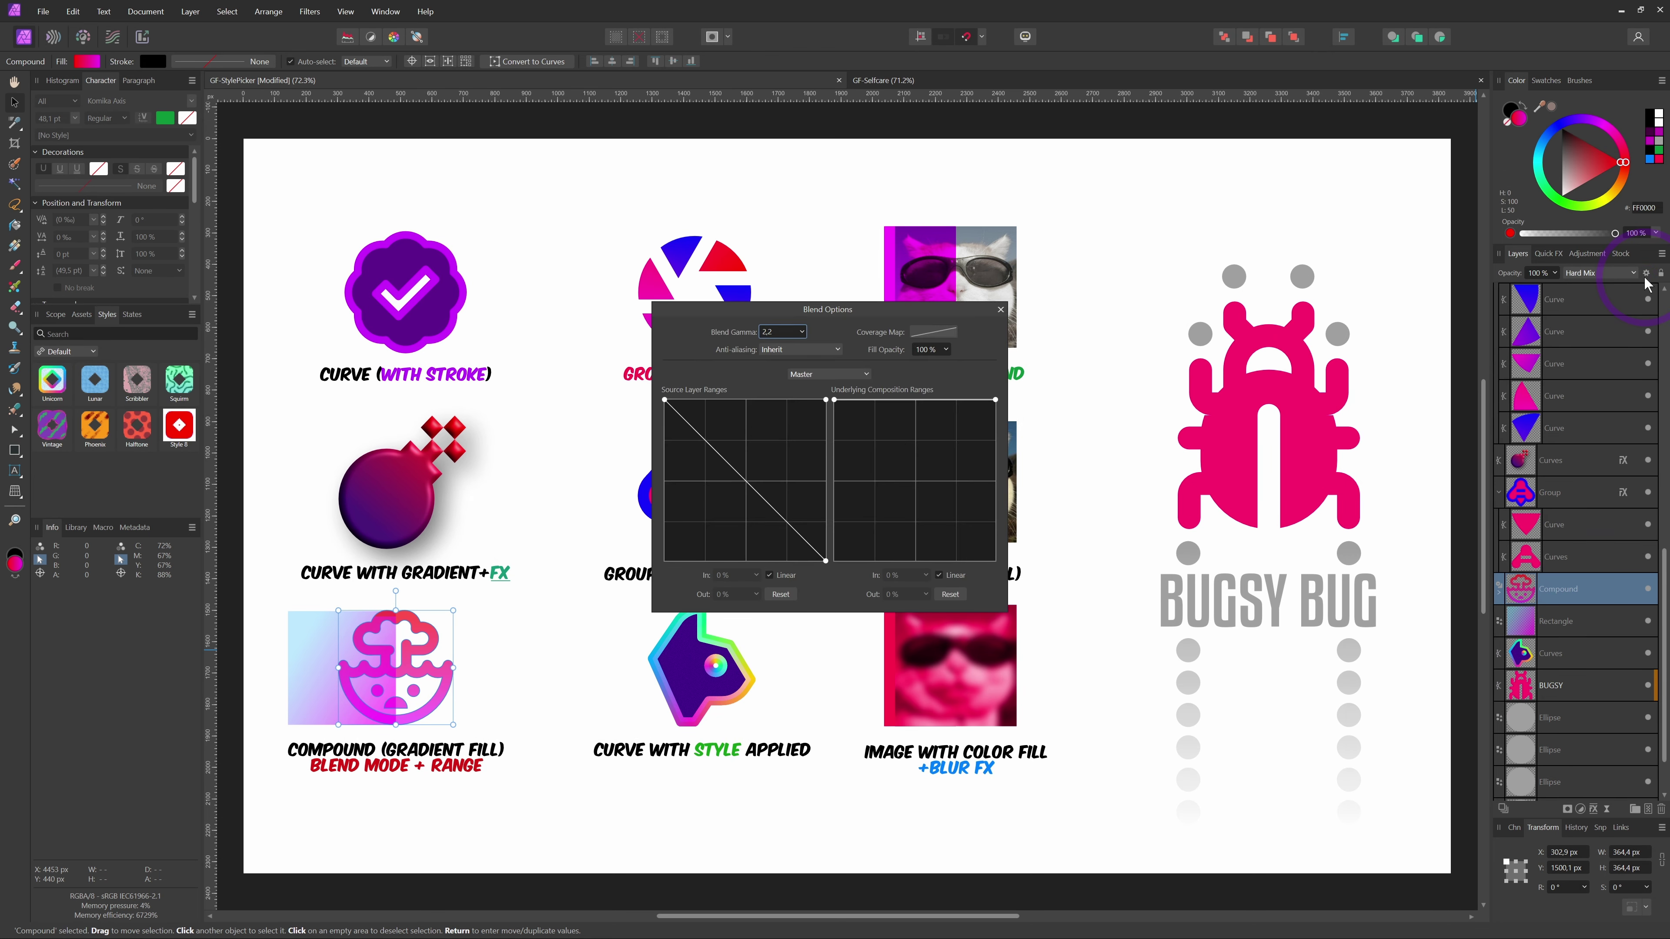
click(1001, 310)
click(806, 543)
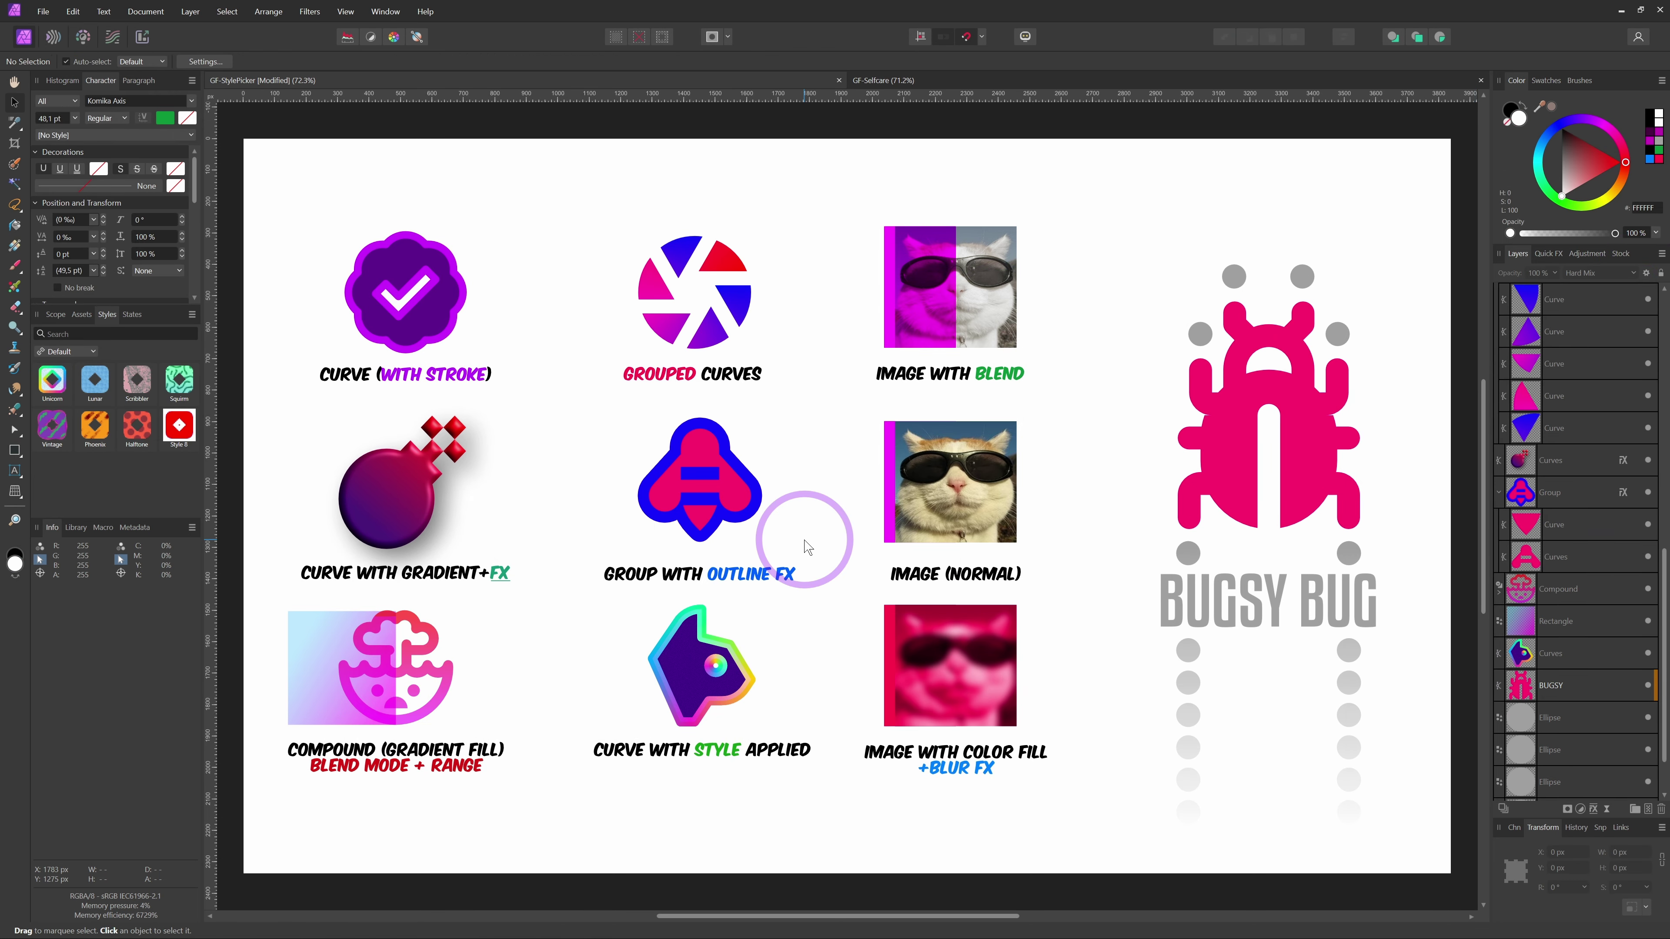
- Copy the compound icon's gradient fill to the bug with the Style Picker and inspect the bug's Blend Options
key(i)
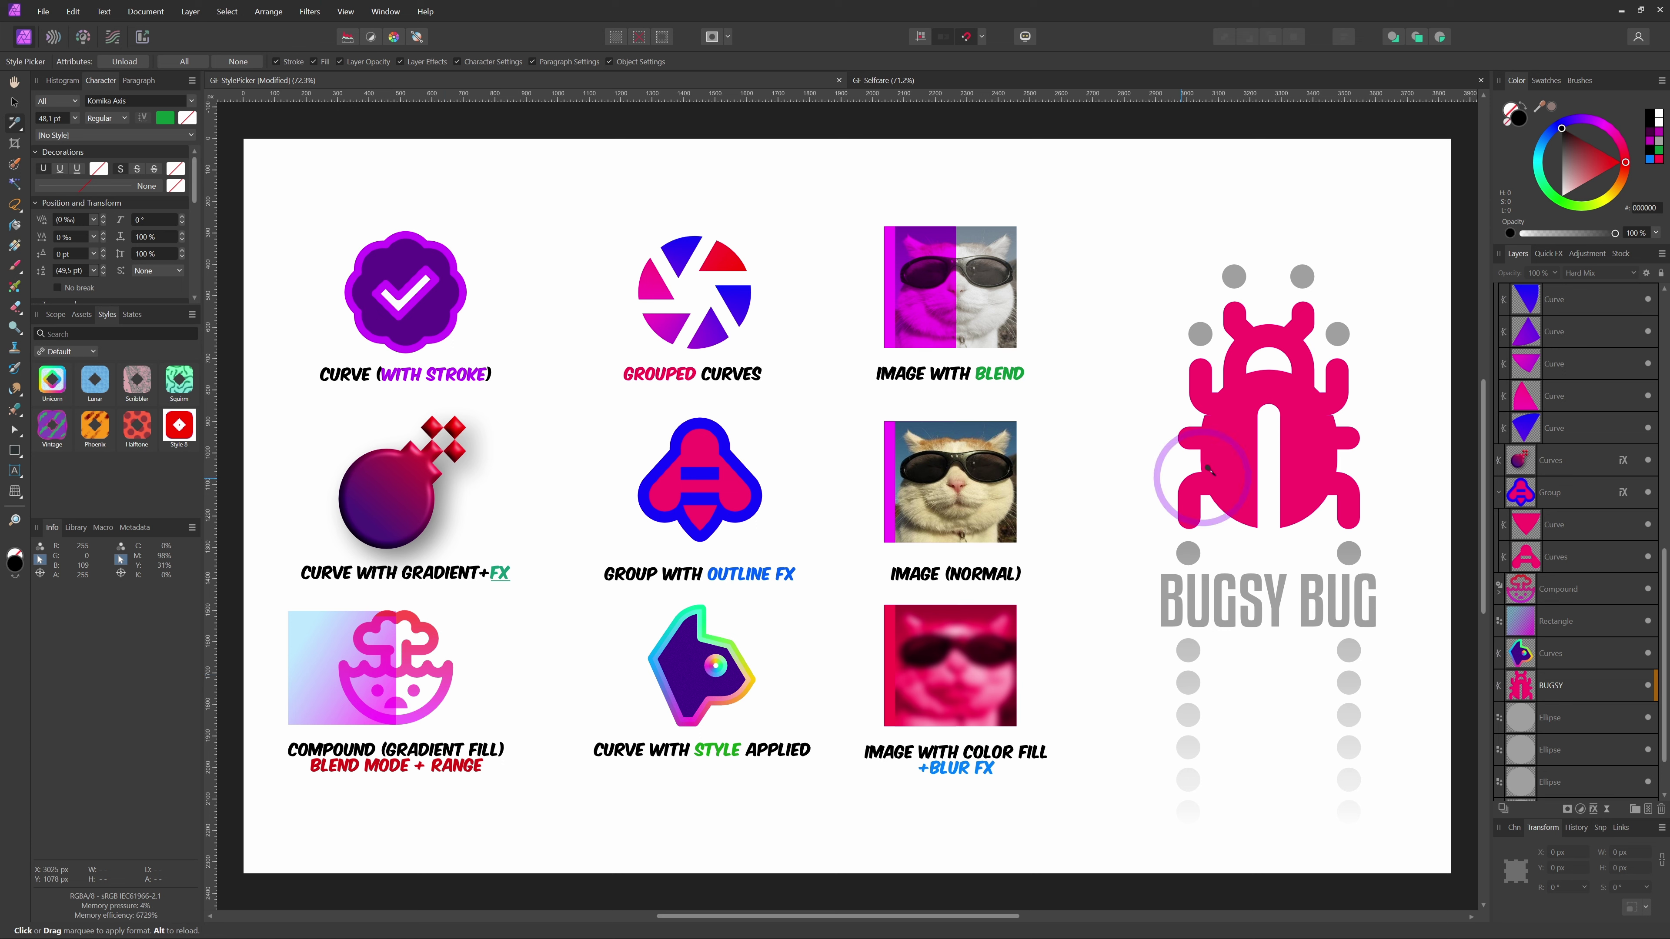
click(1241, 467)
key(v)
click(1241, 467)
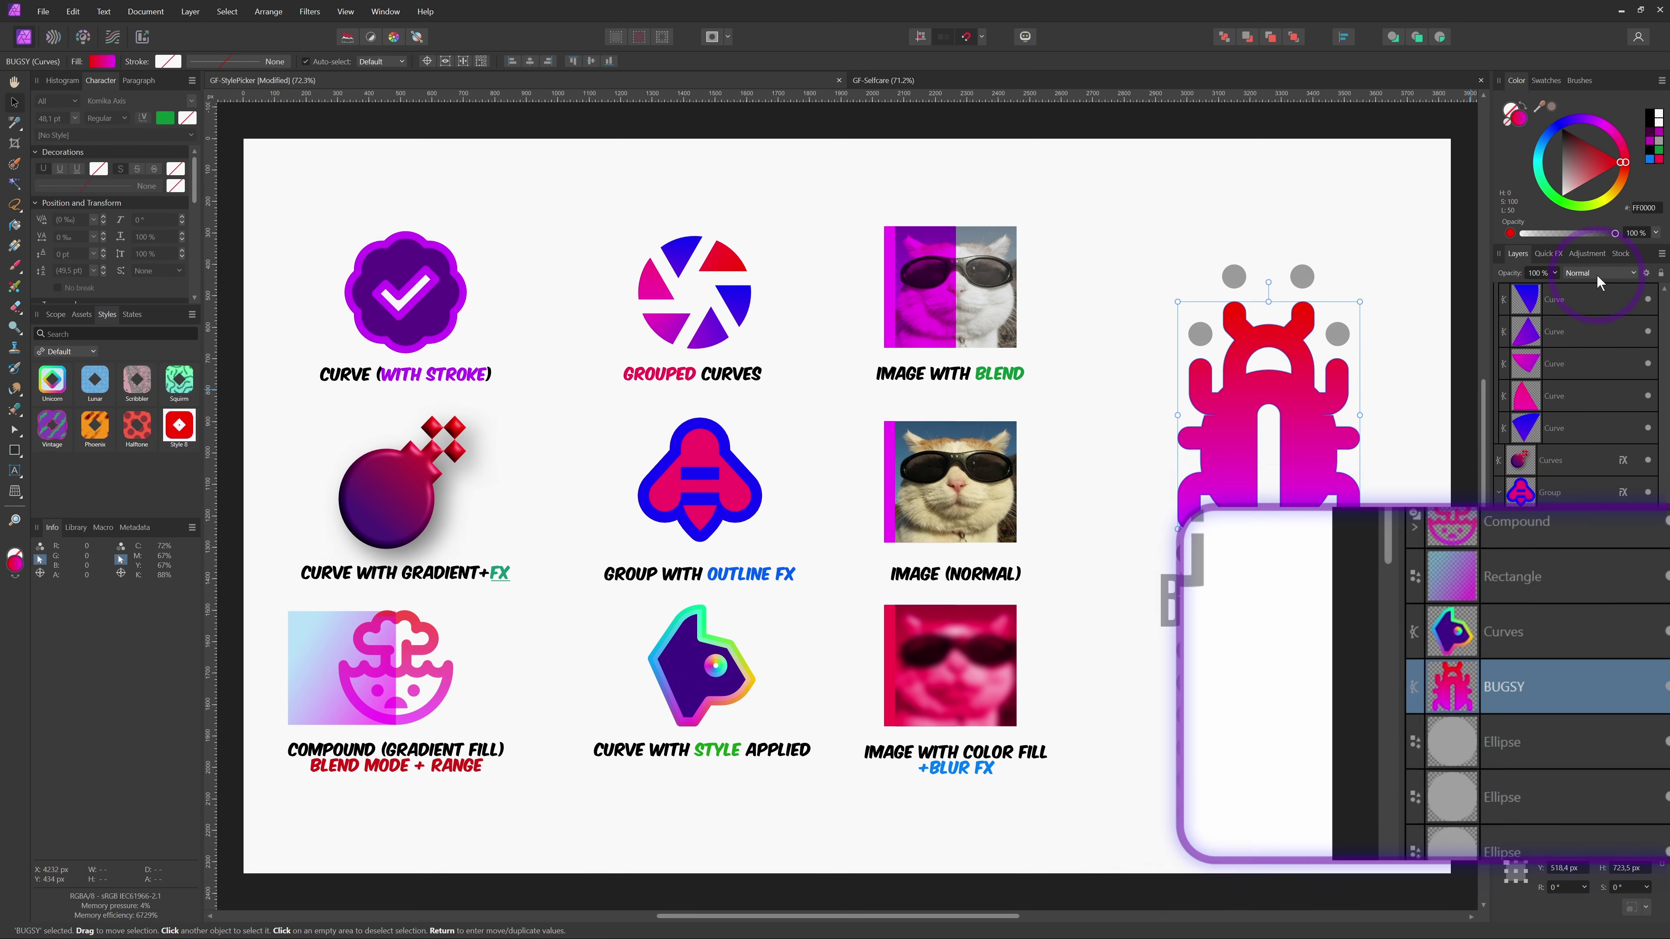
click(1647, 274)
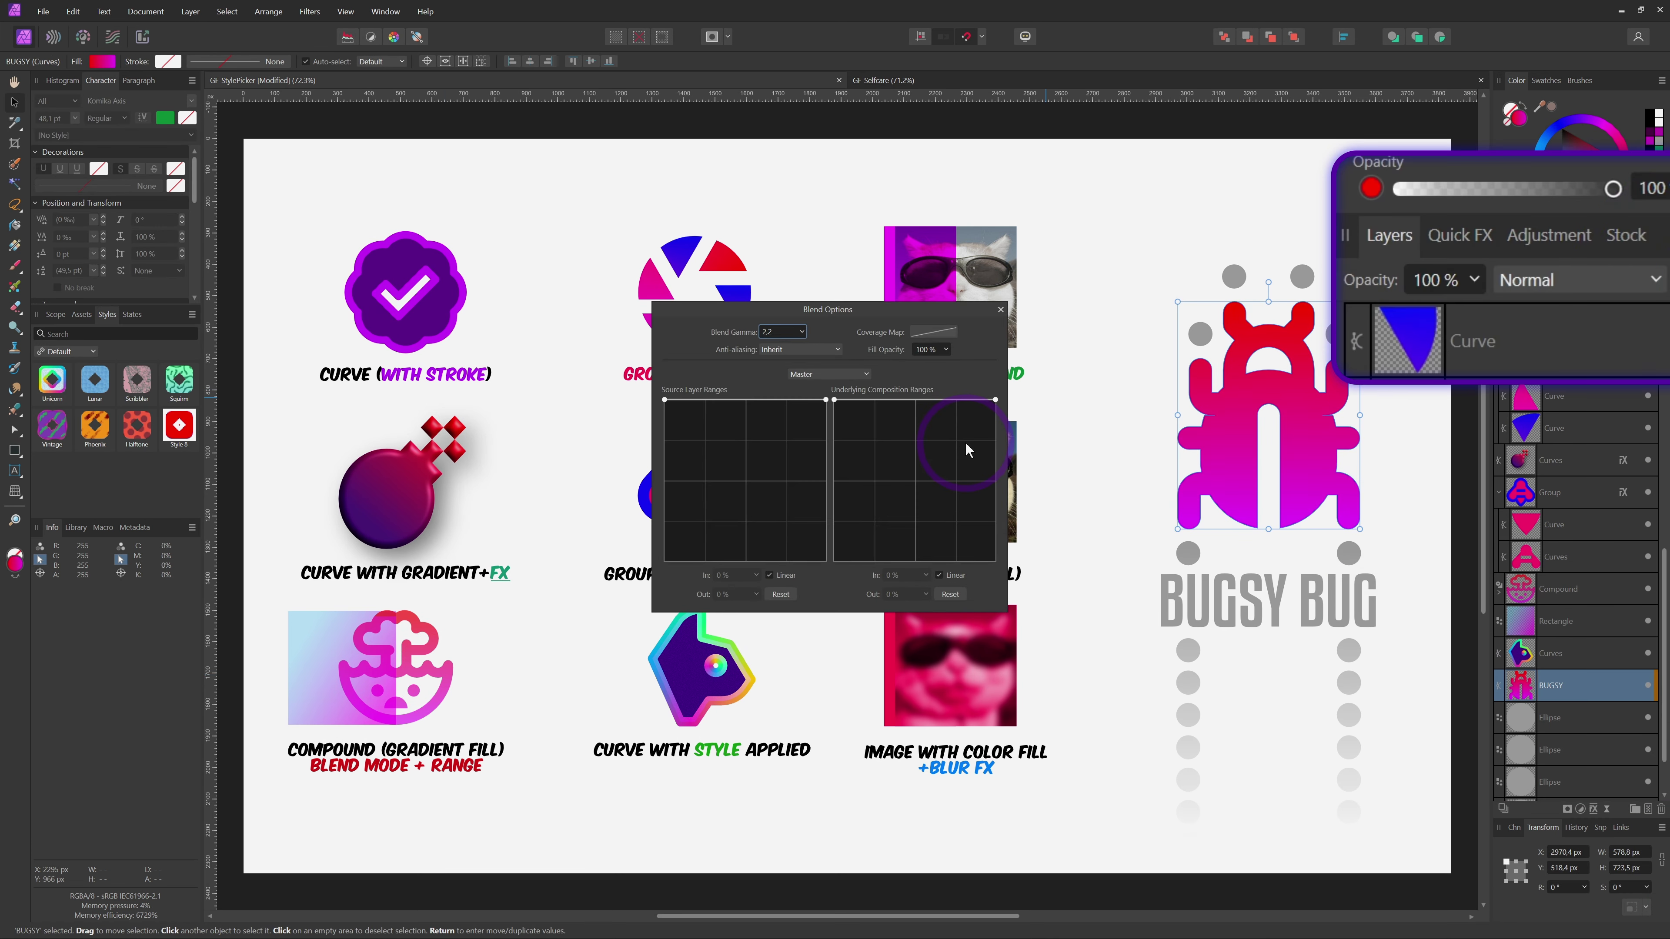
click(999, 310)
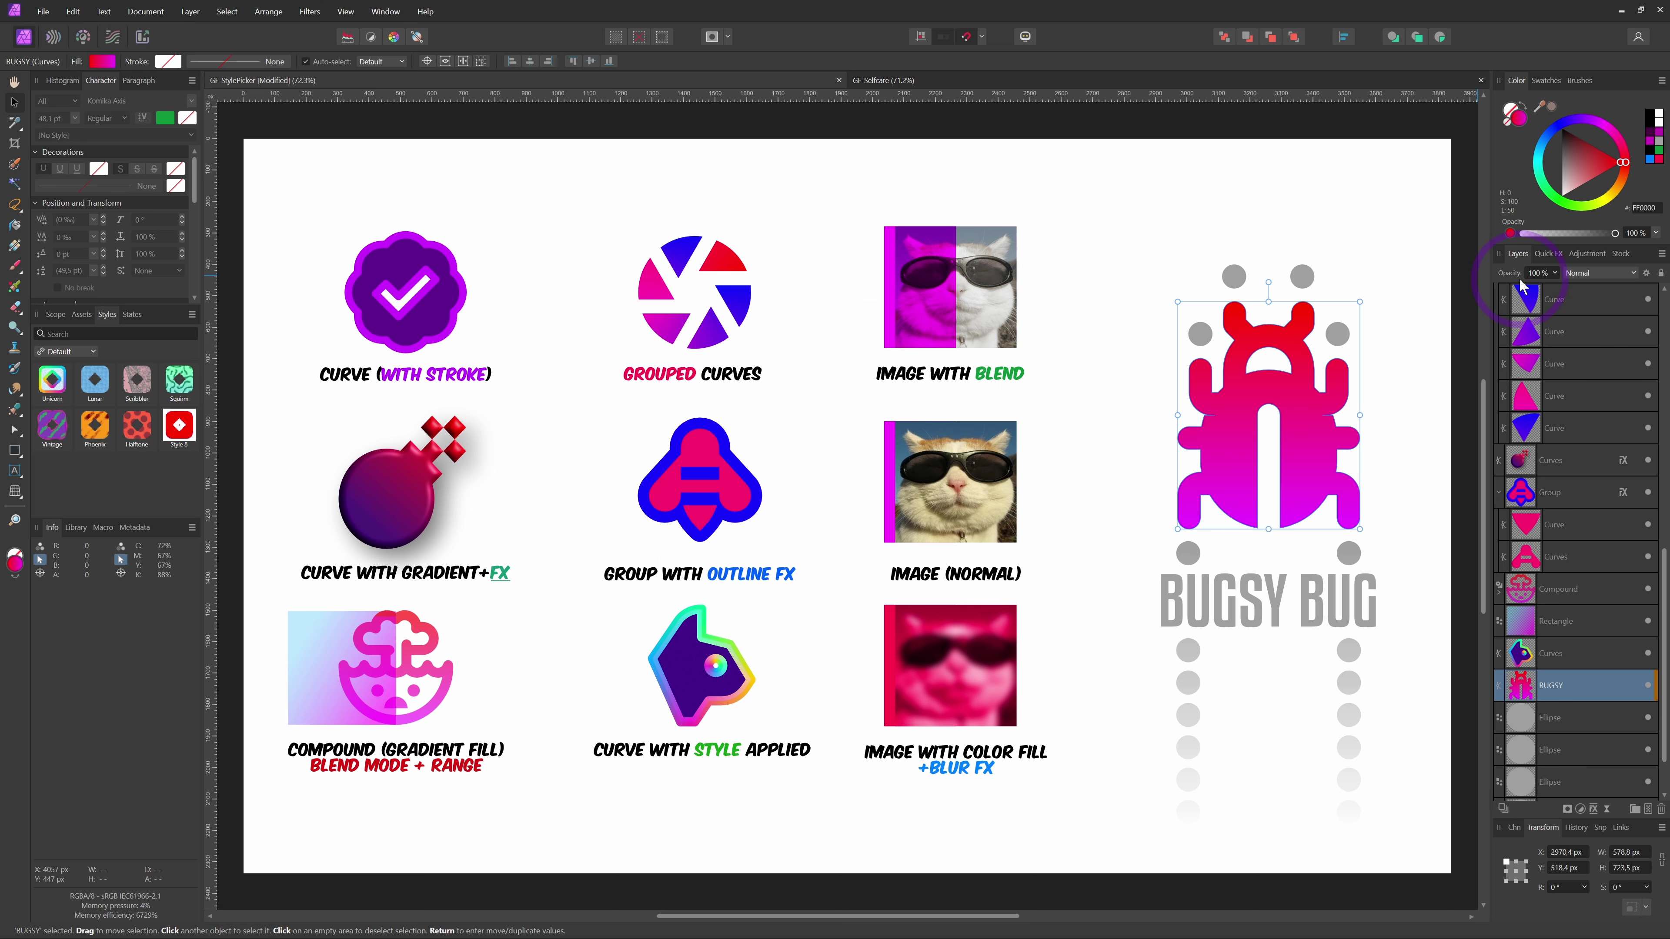
- Select the gradient rectangle behind the compound icon and examine its blend mode and Blend Options ranges
click(300, 684)
click(1522, 633)
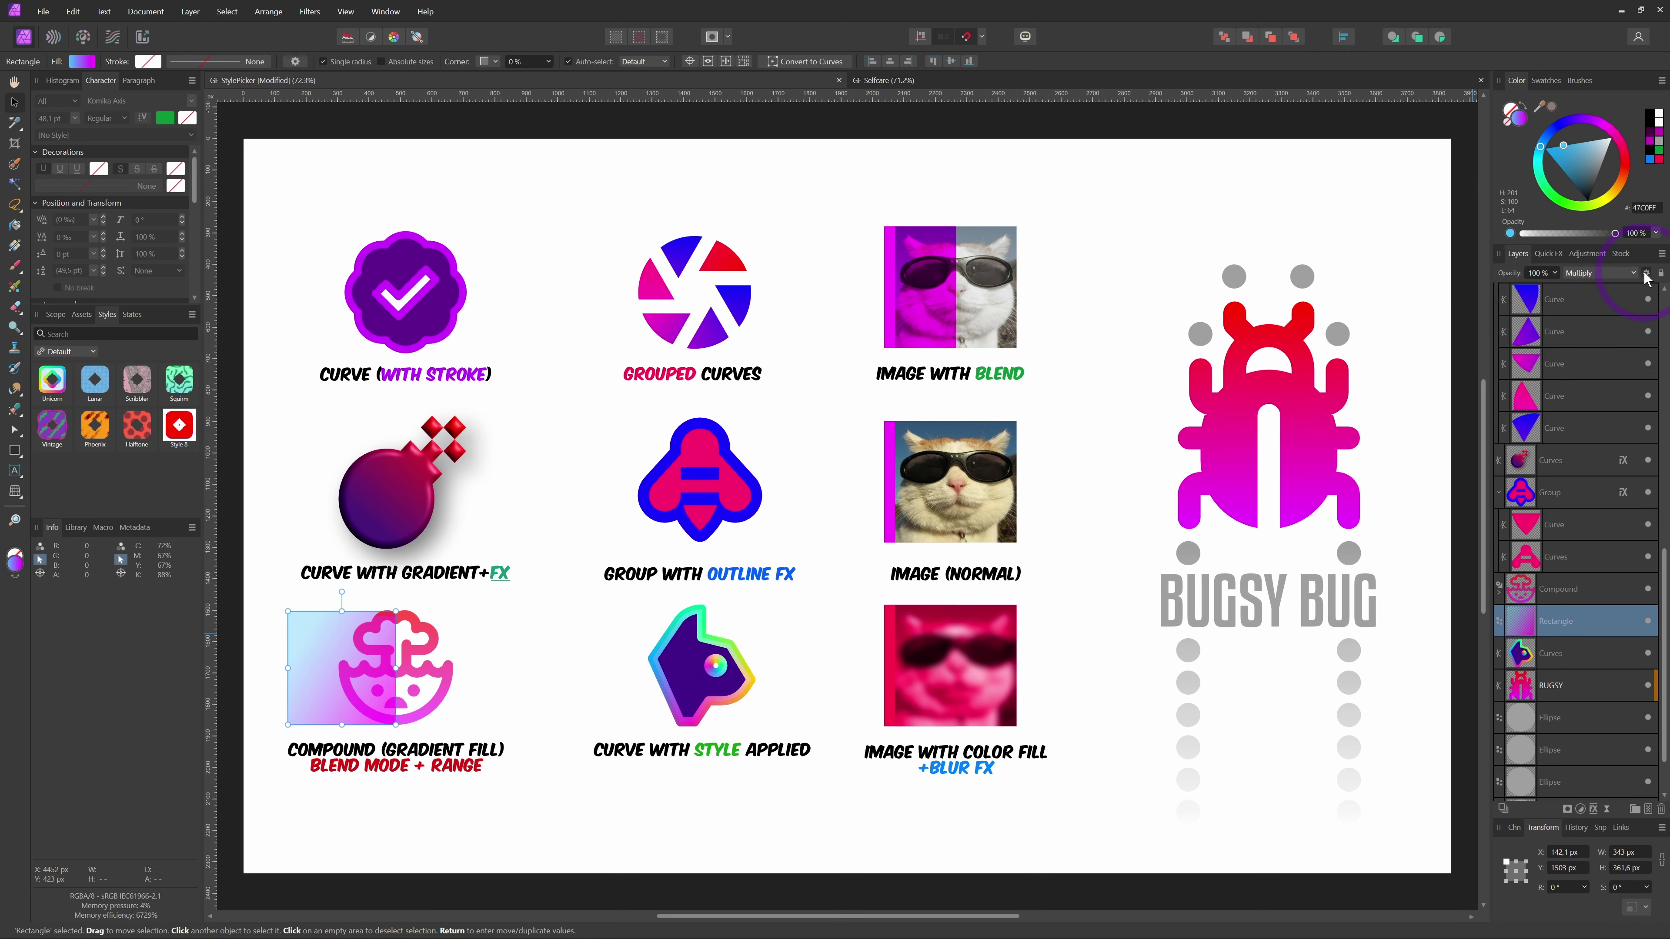
click(1646, 273)
click(651, 402)
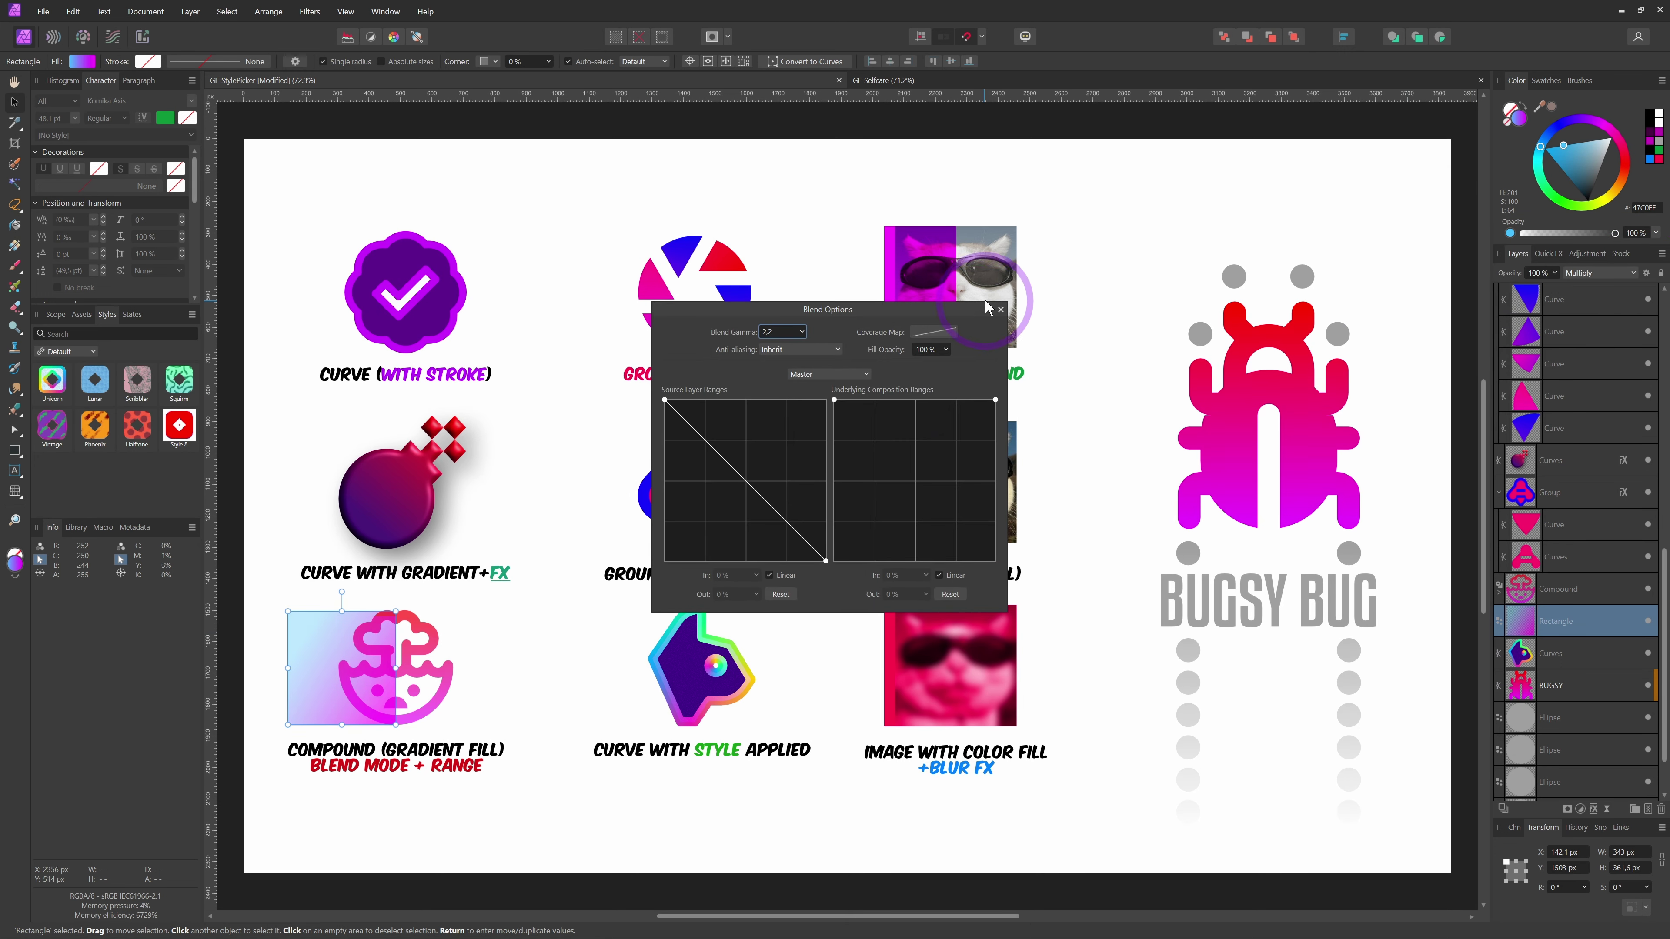
click(1000, 309)
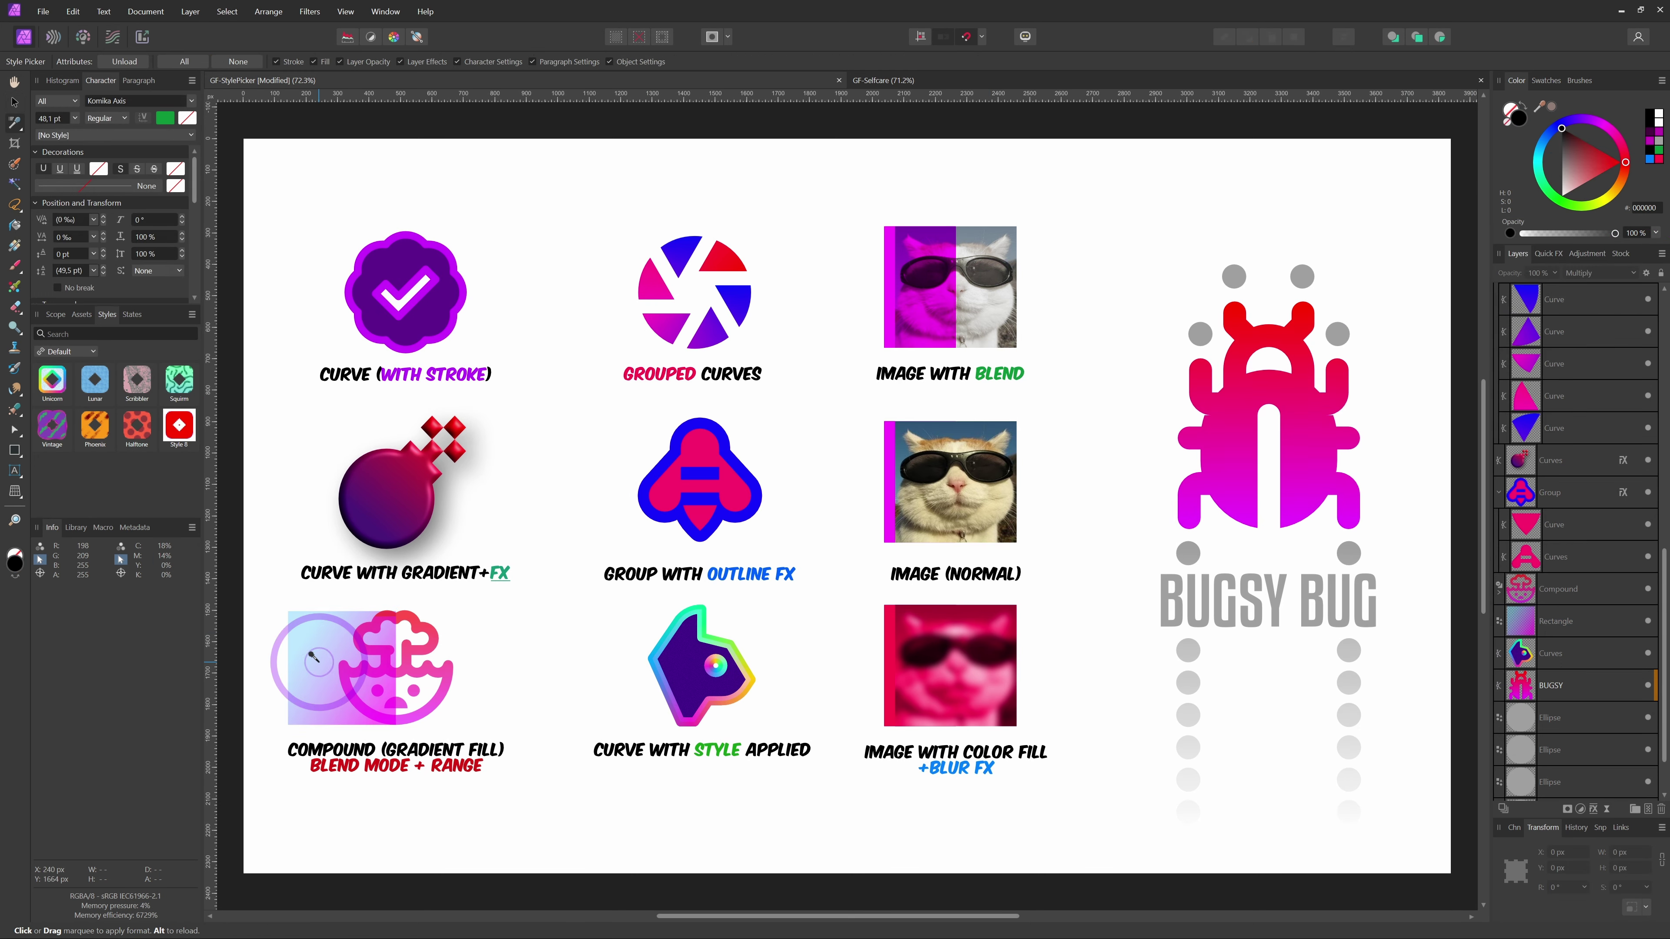
- Try copying the rectangle's blue-to-purple gradient and Multiply blend mode to the bug, and select the bug to check it
click(328, 662)
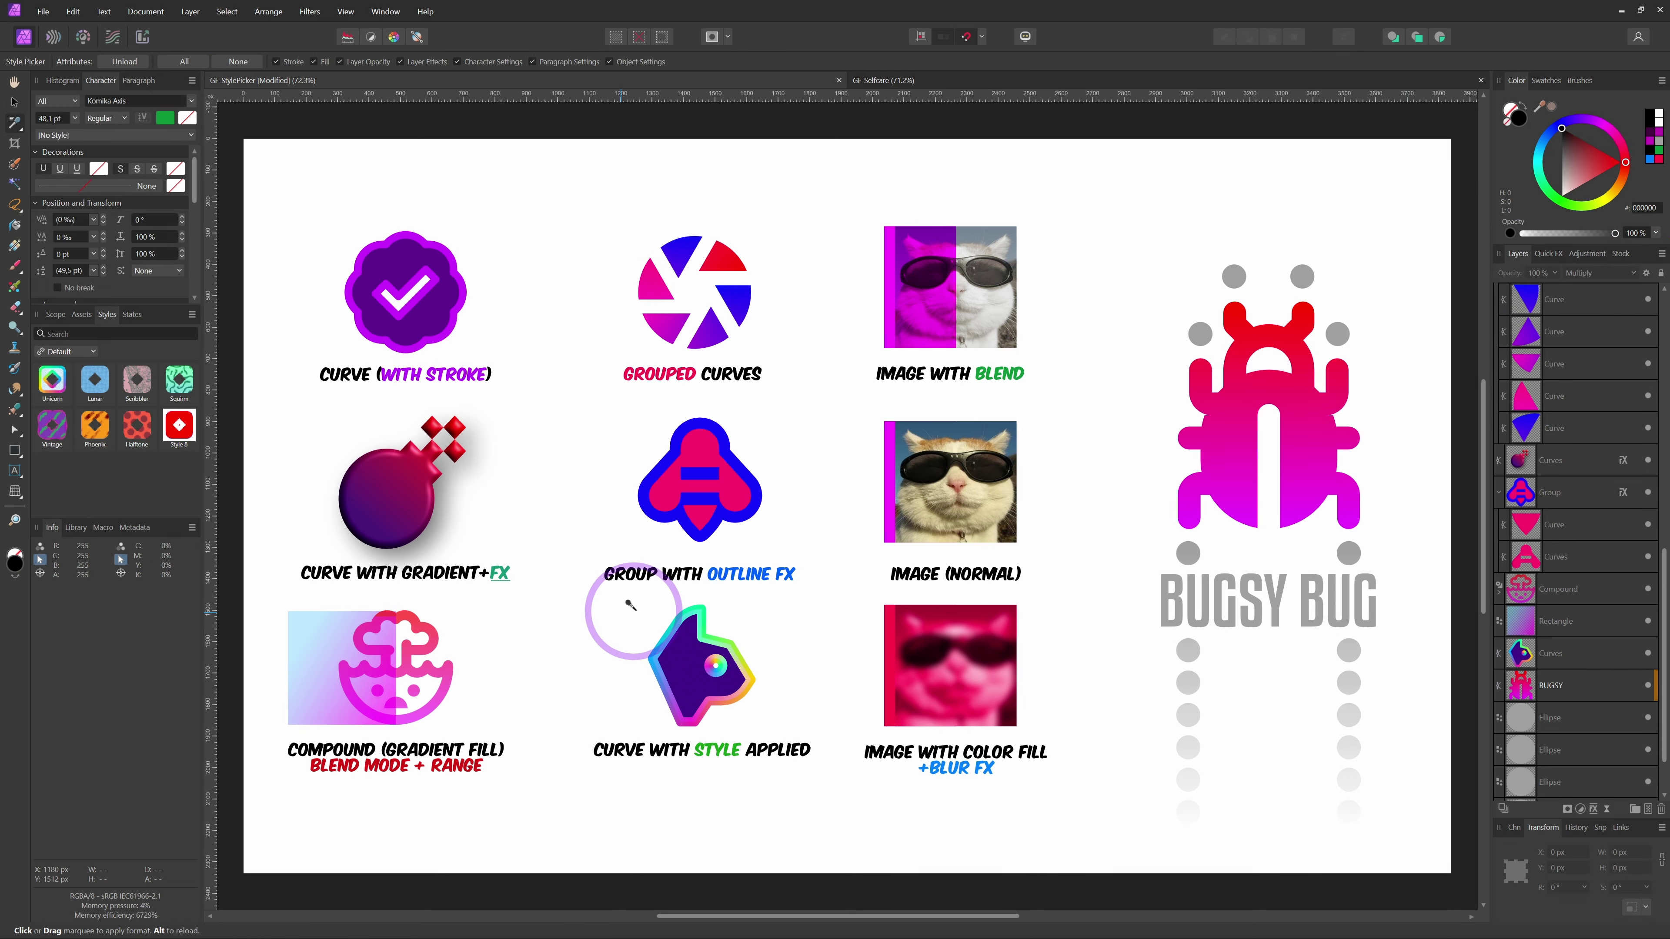
click(1201, 453)
key(v)
click(1216, 461)
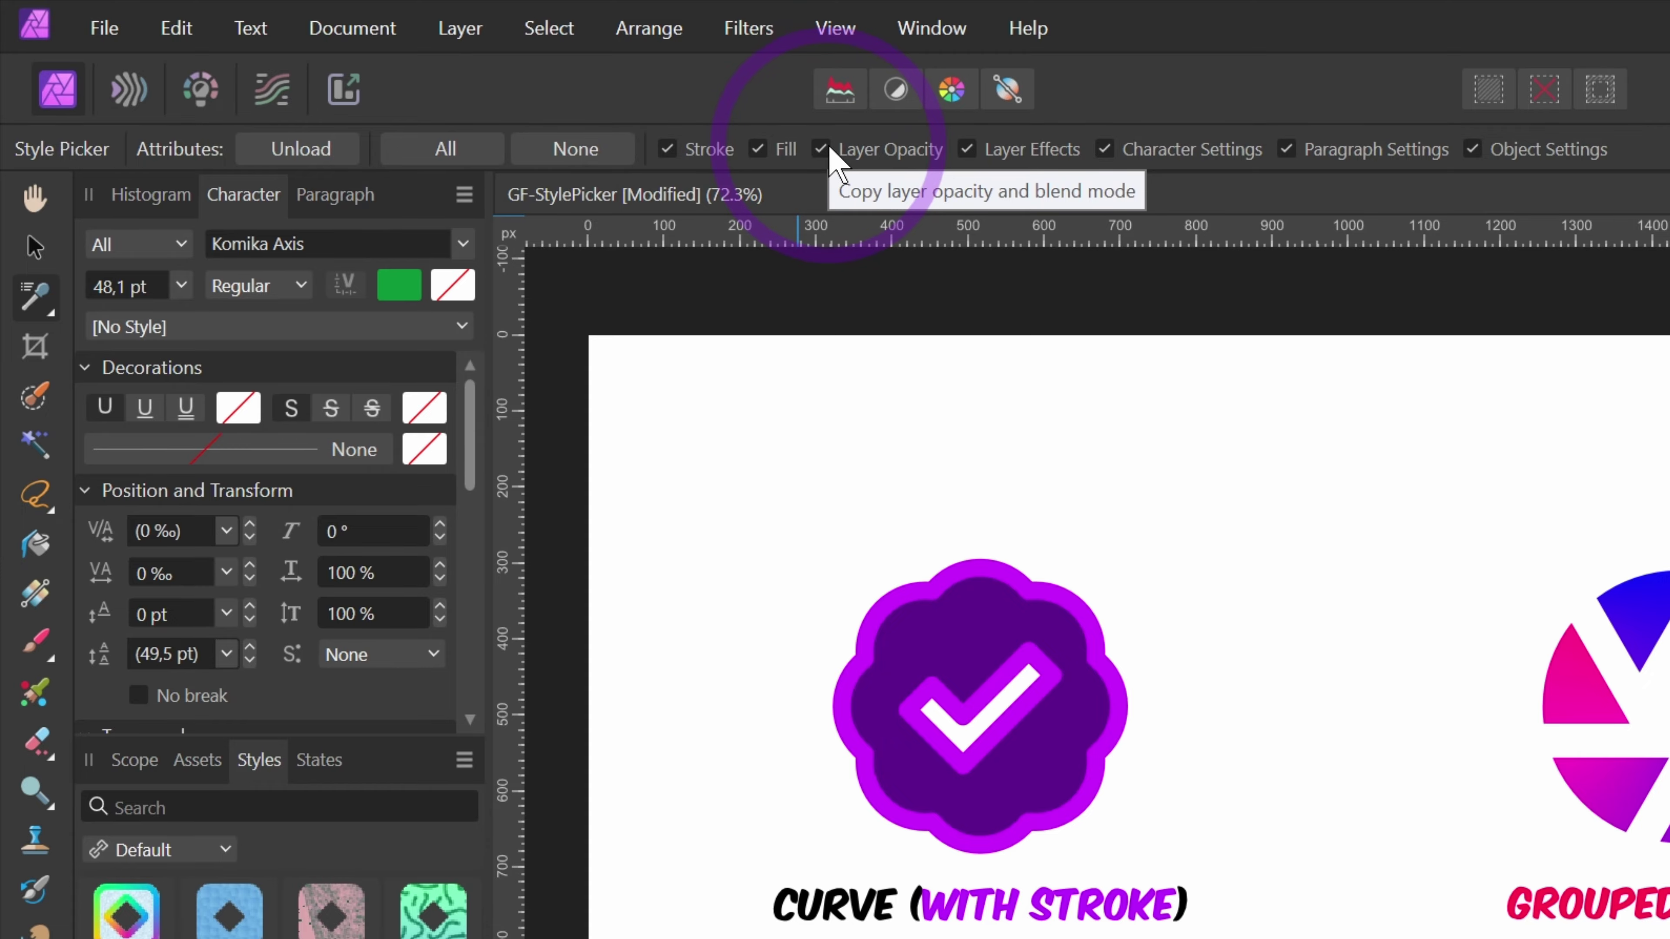
- Exclude Layer Opacity from the Style Picker attributes and try the rectangle's gradient on the bug again
click(827, 147)
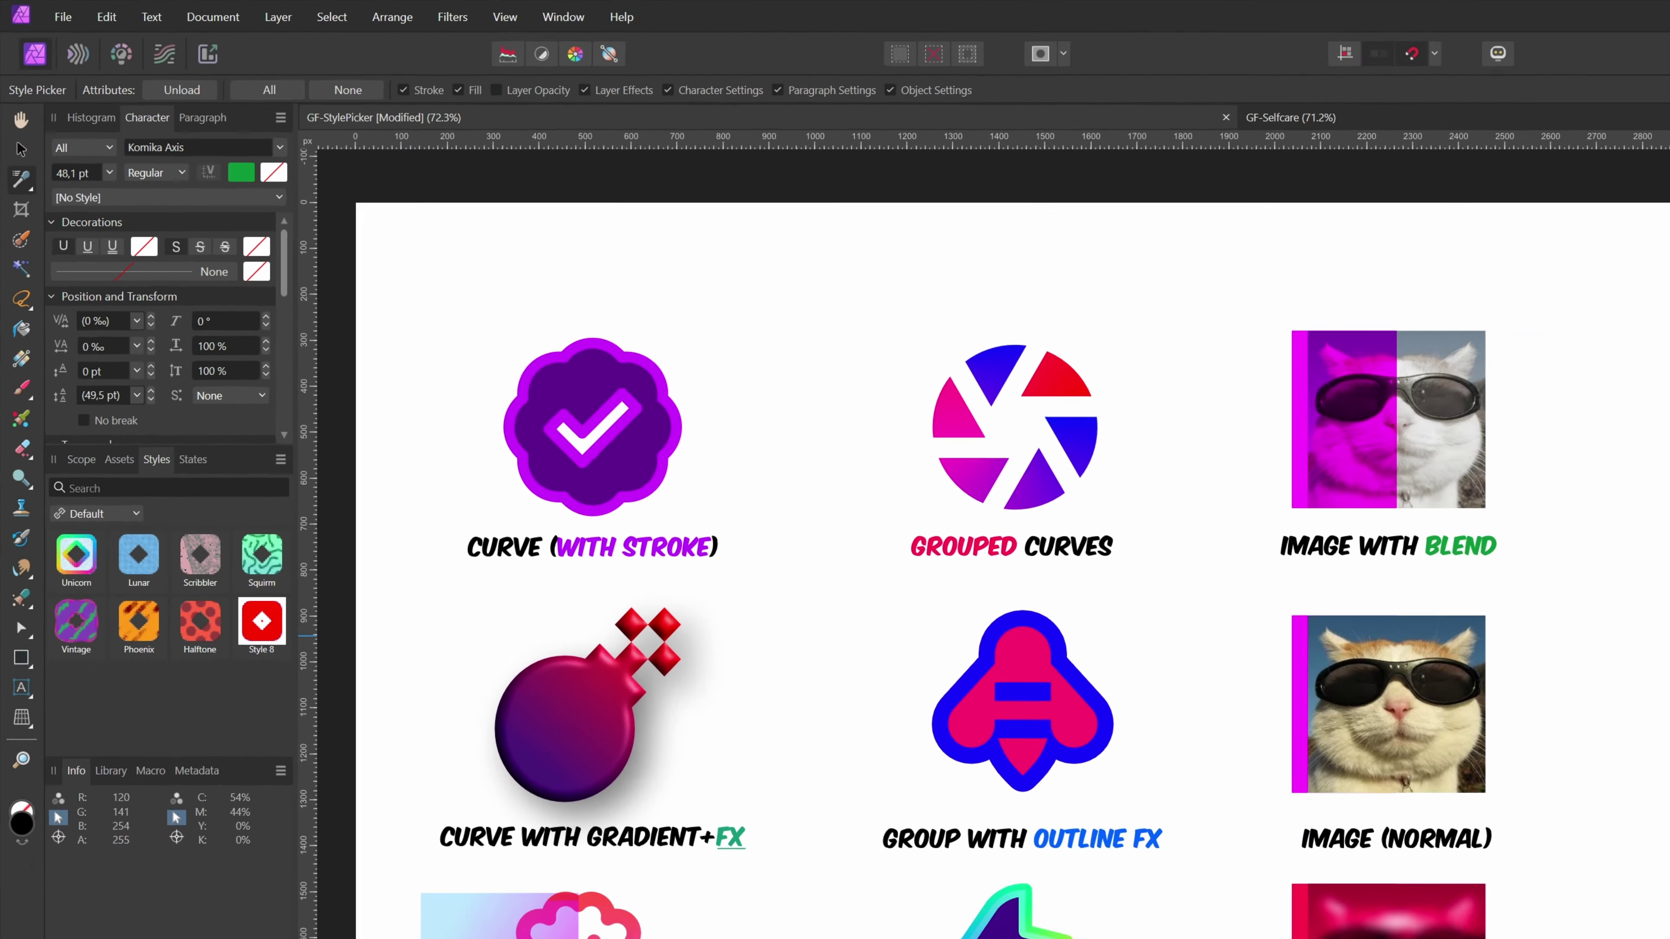
click(1209, 431)
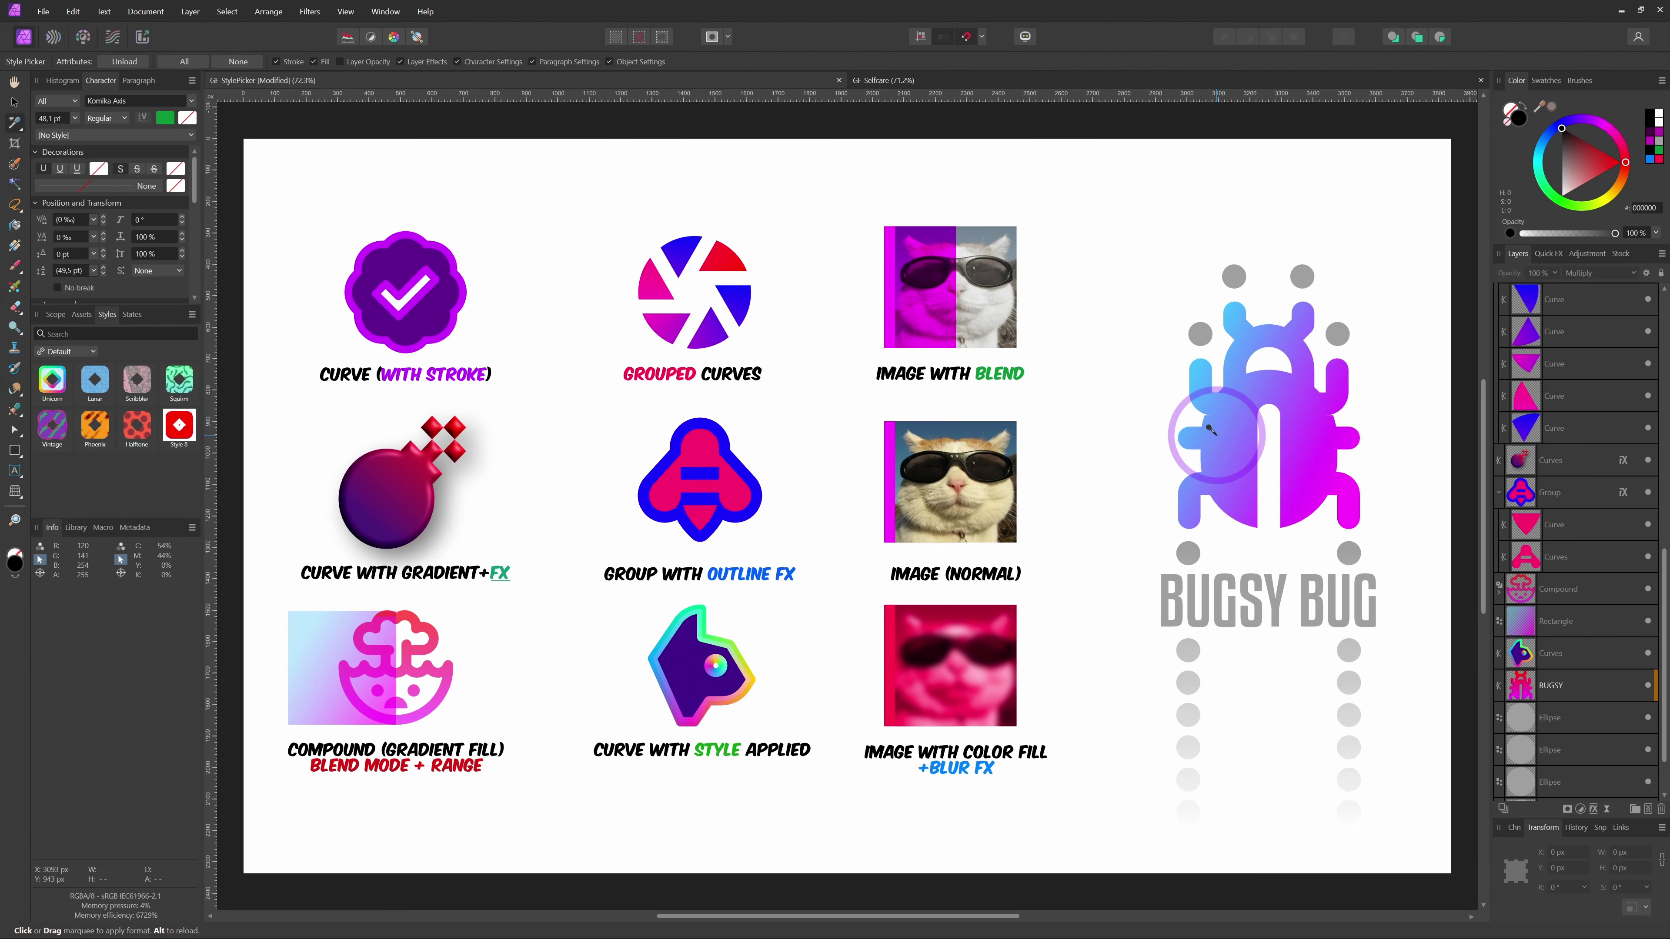
key(v)
click(1245, 440)
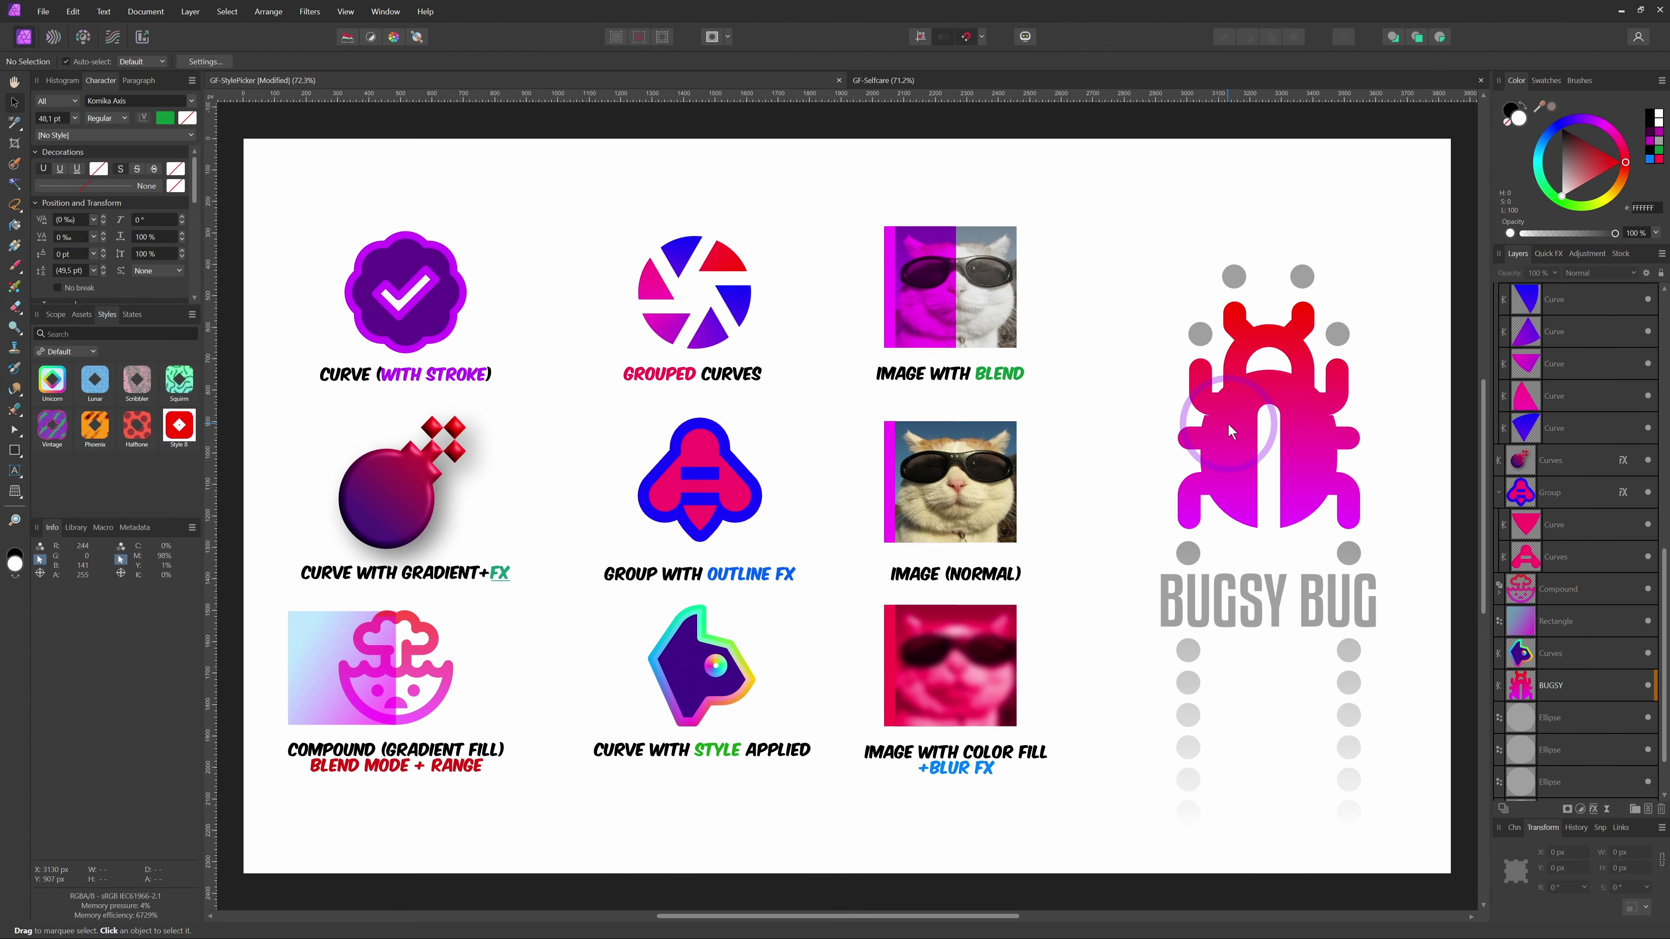
- Select the bug, unload the picked style, and try applying the horse head's rainbow-outline style directly to the selection
click(1228, 424)
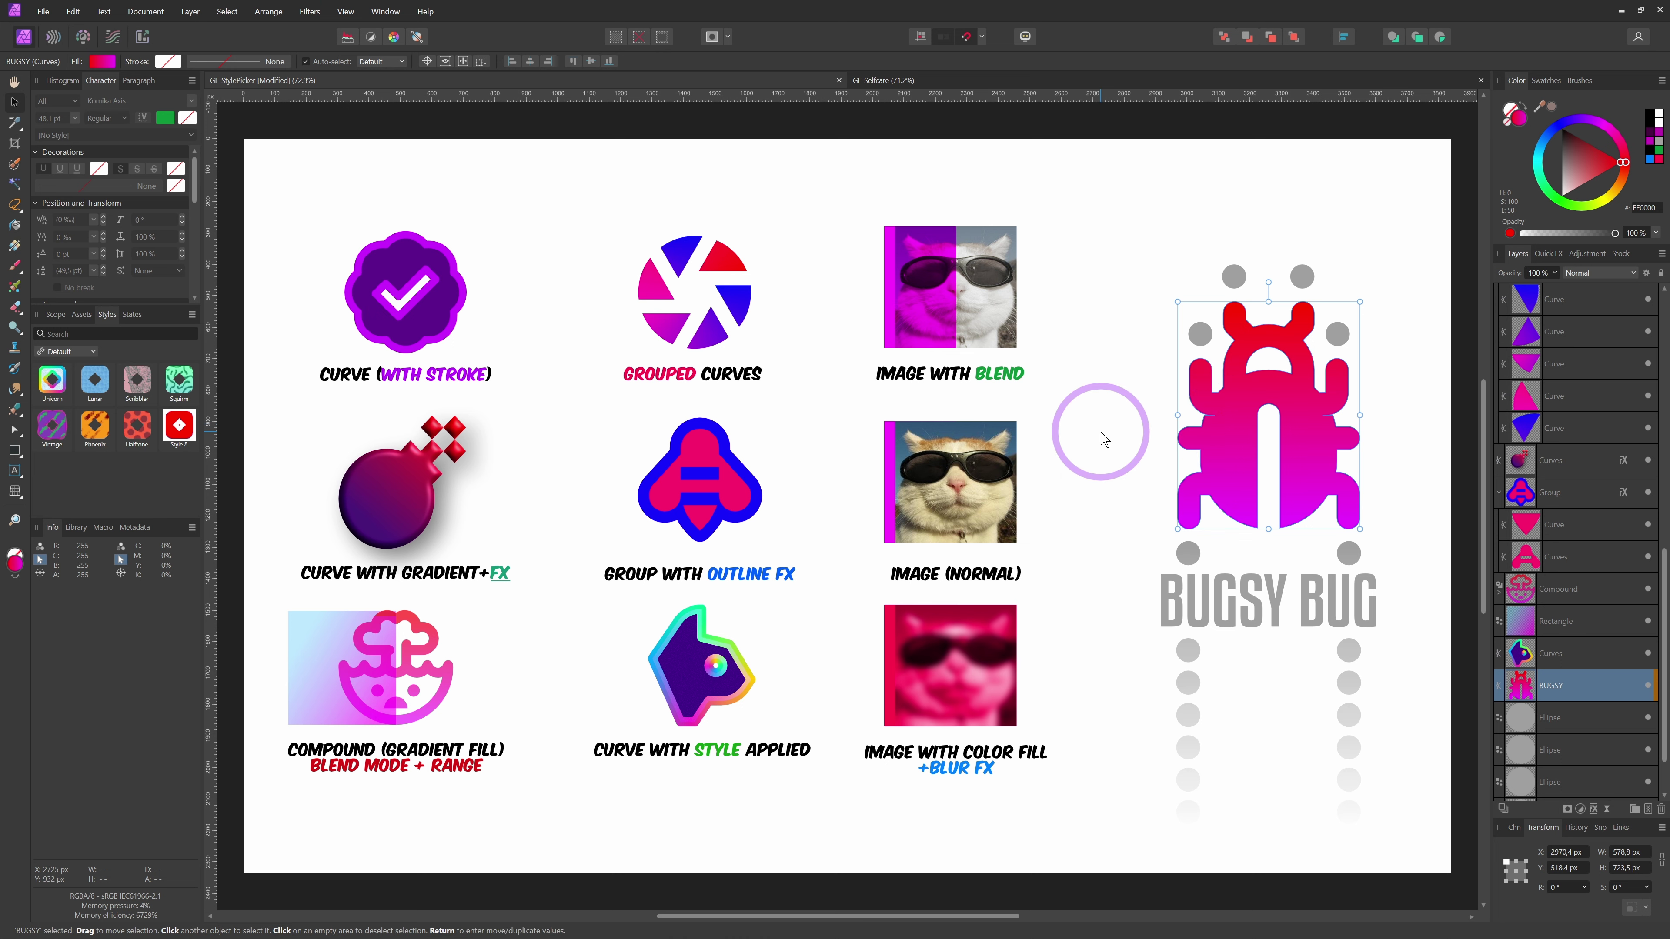
key(i)
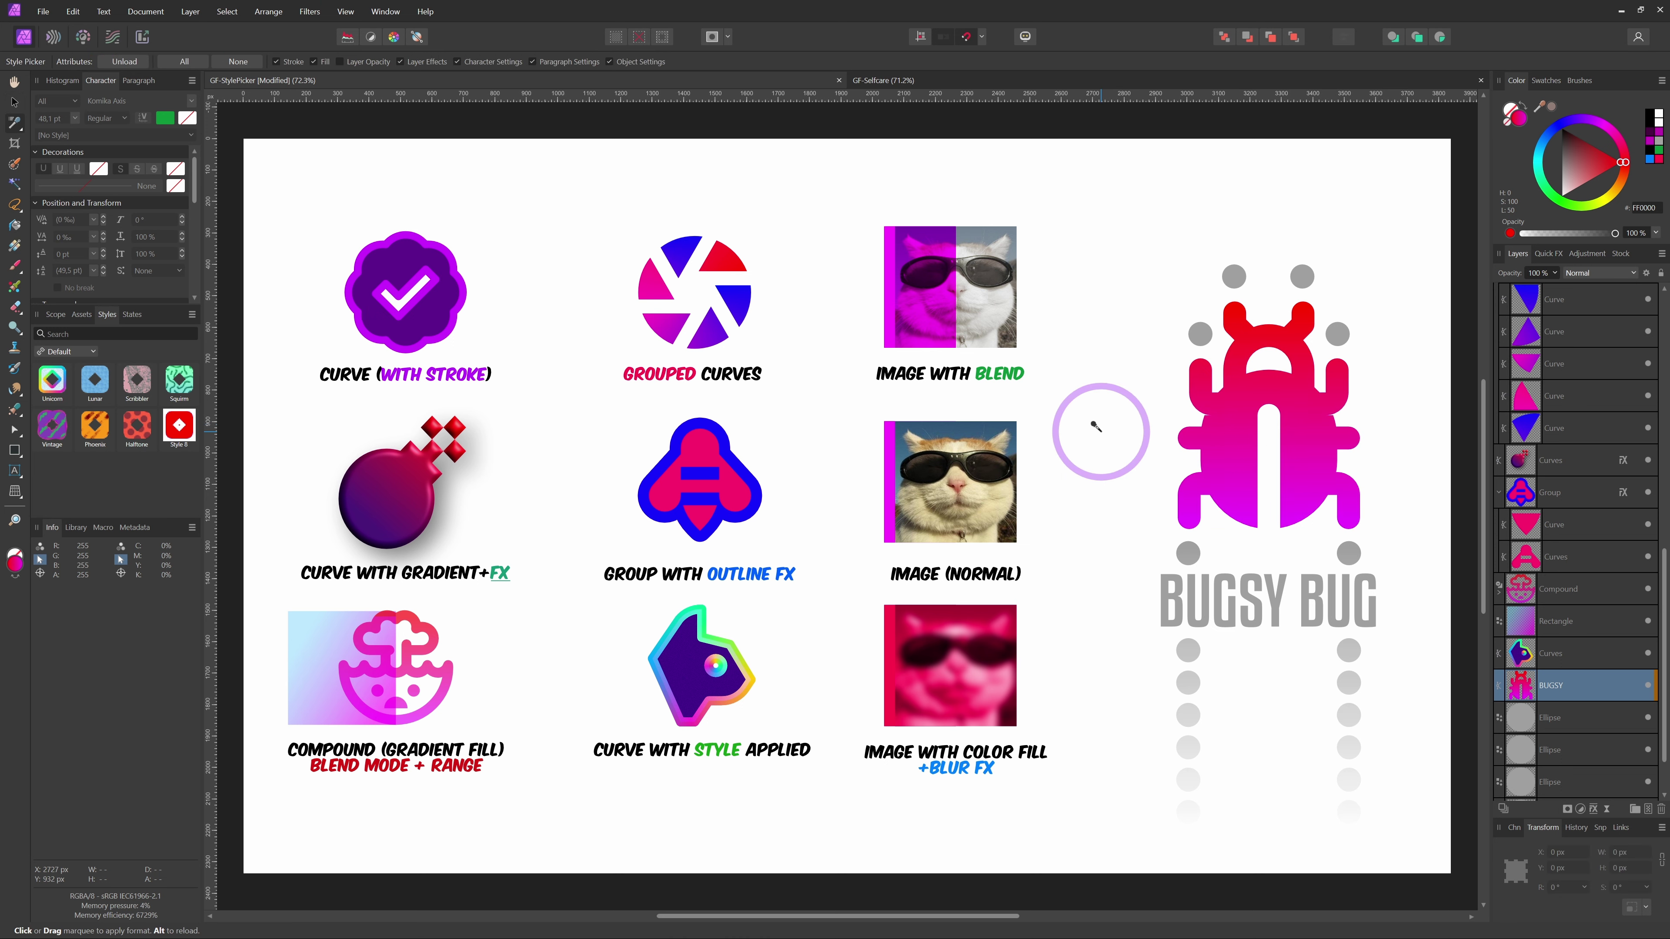
key(Escape)
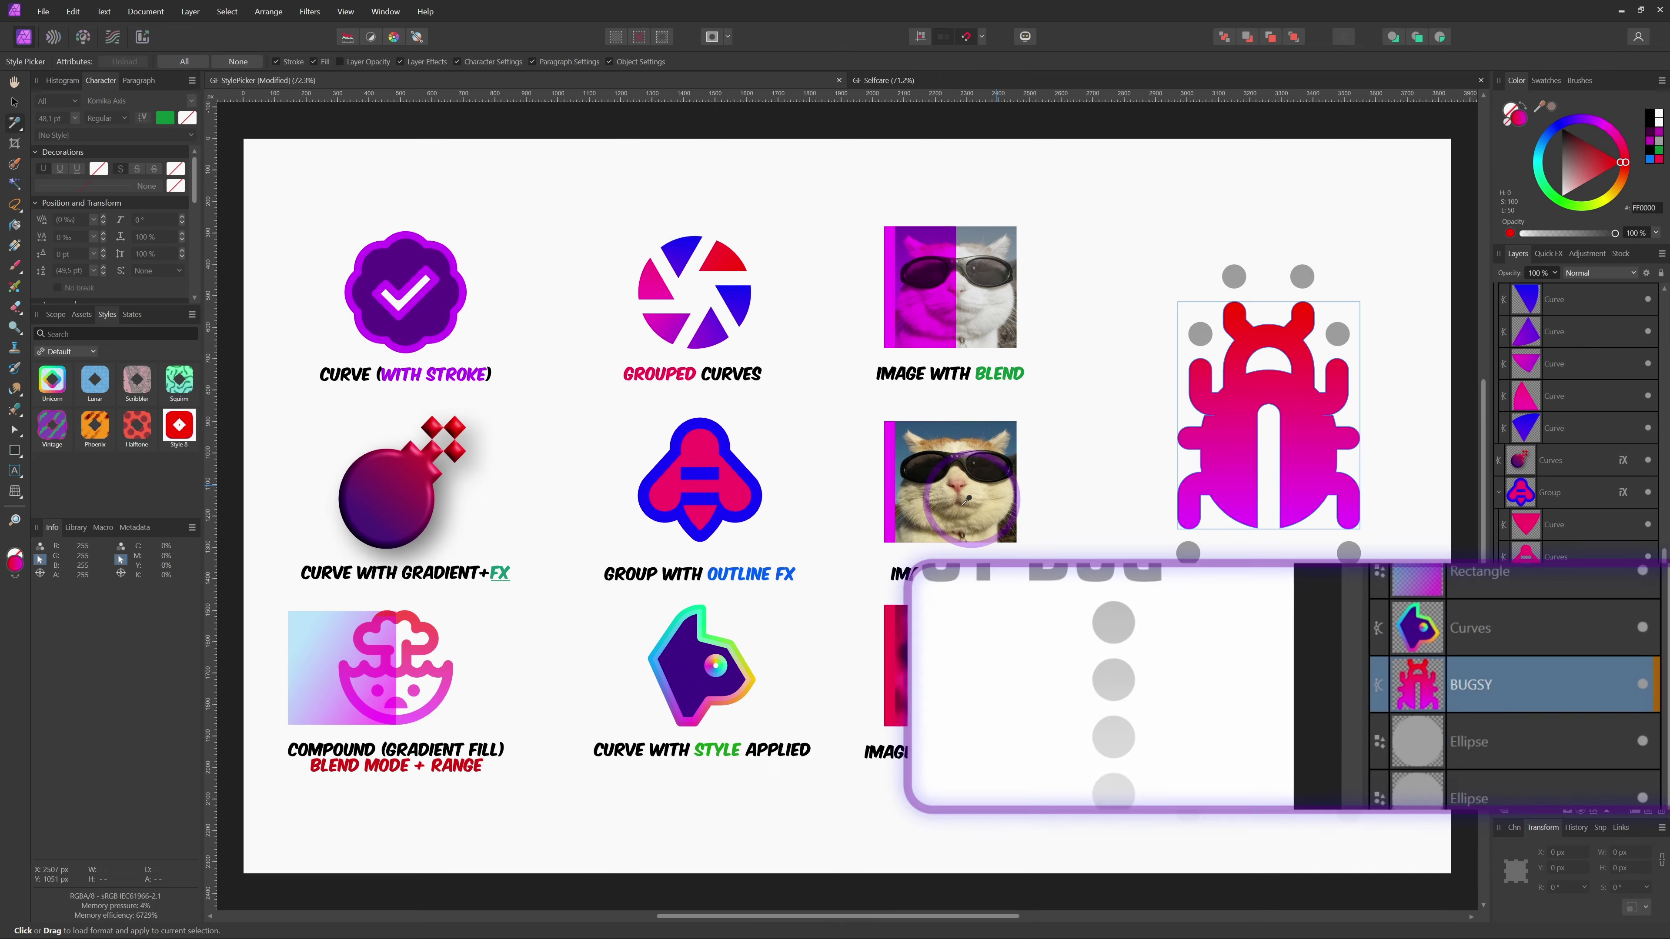
click(685, 659)
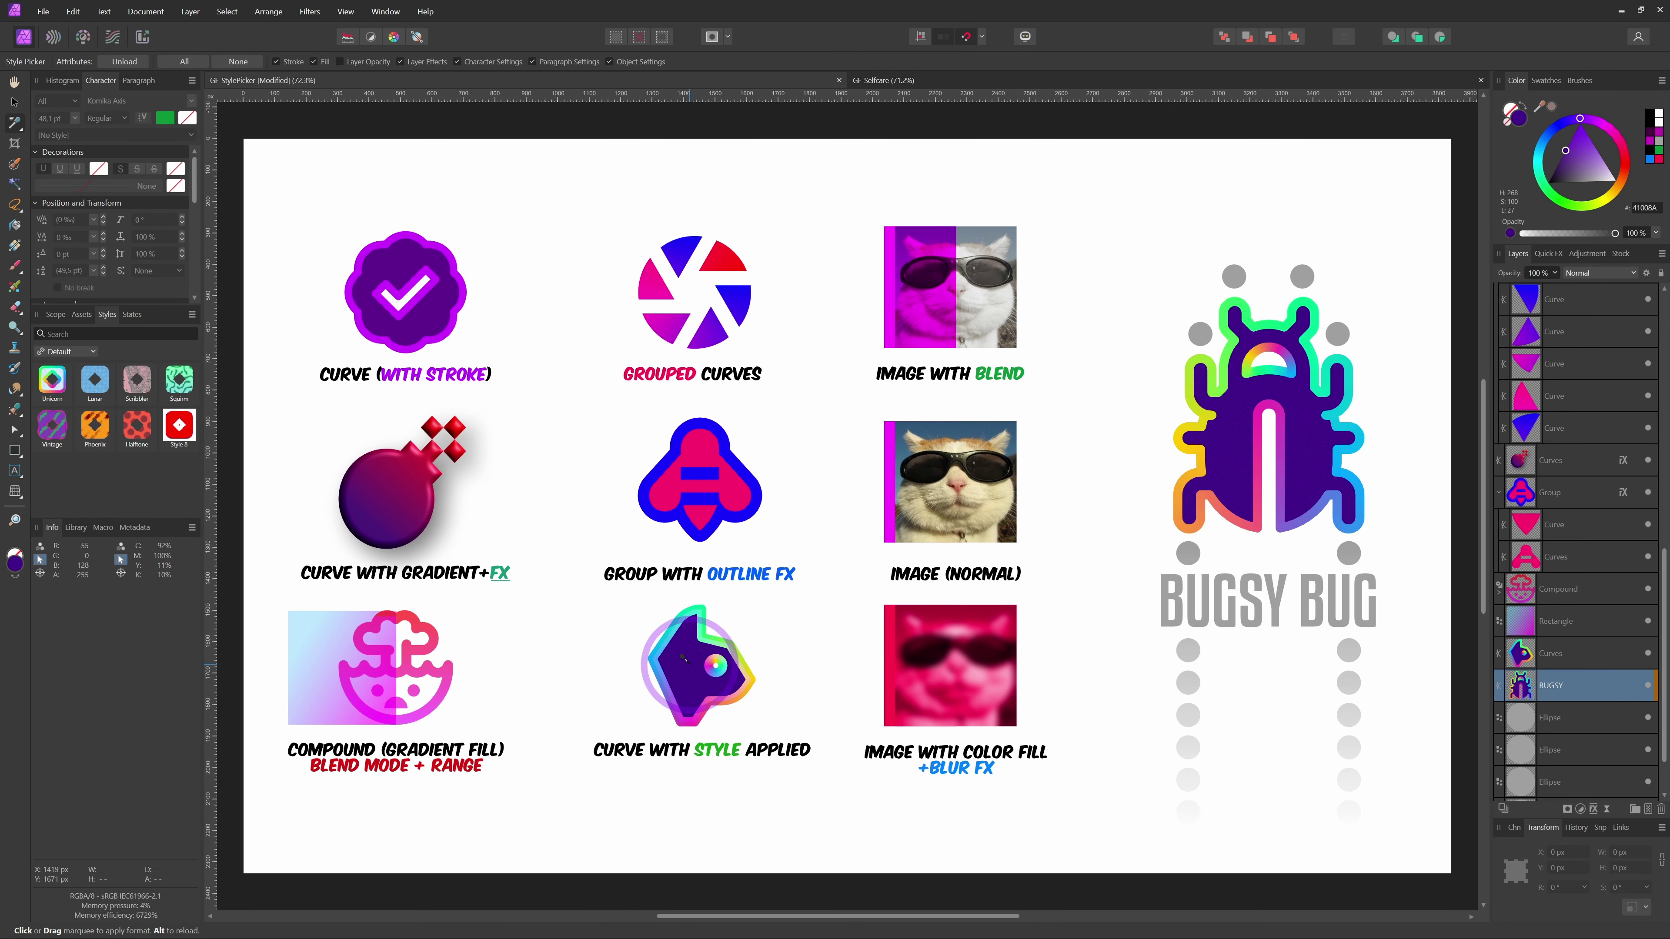
click(840, 611)
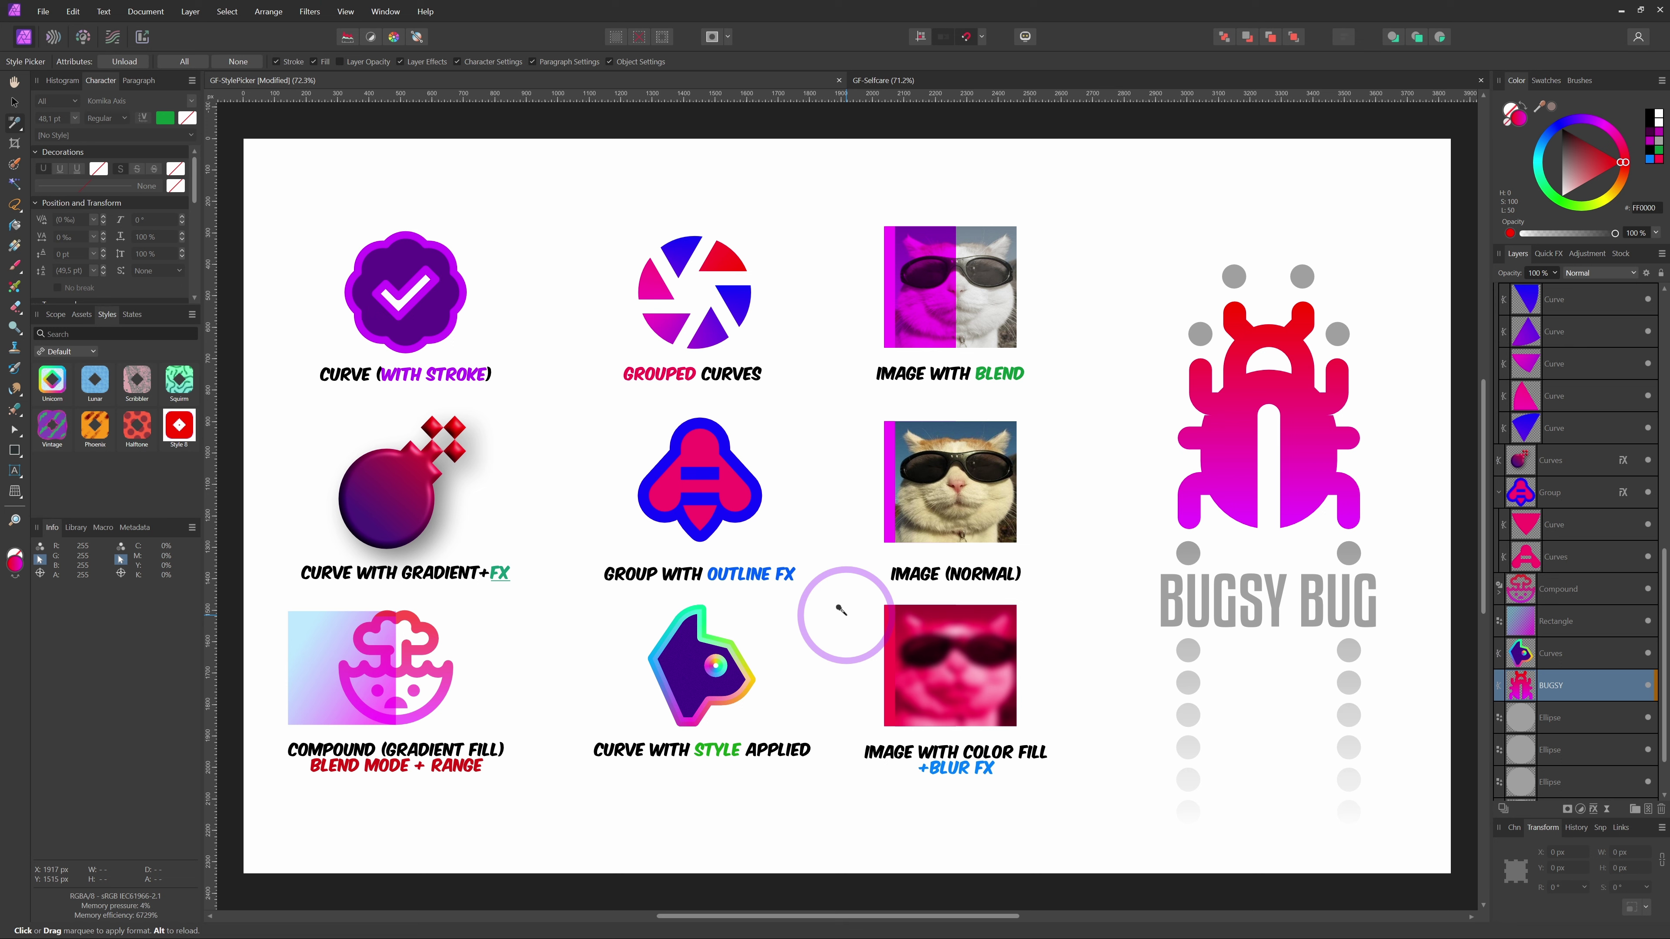
- Select the bug, its surrounding circles and the BUGSY BUG text together, and apply the horse head's style to all of them
key(v)
drag(1126, 239, 1404, 678)
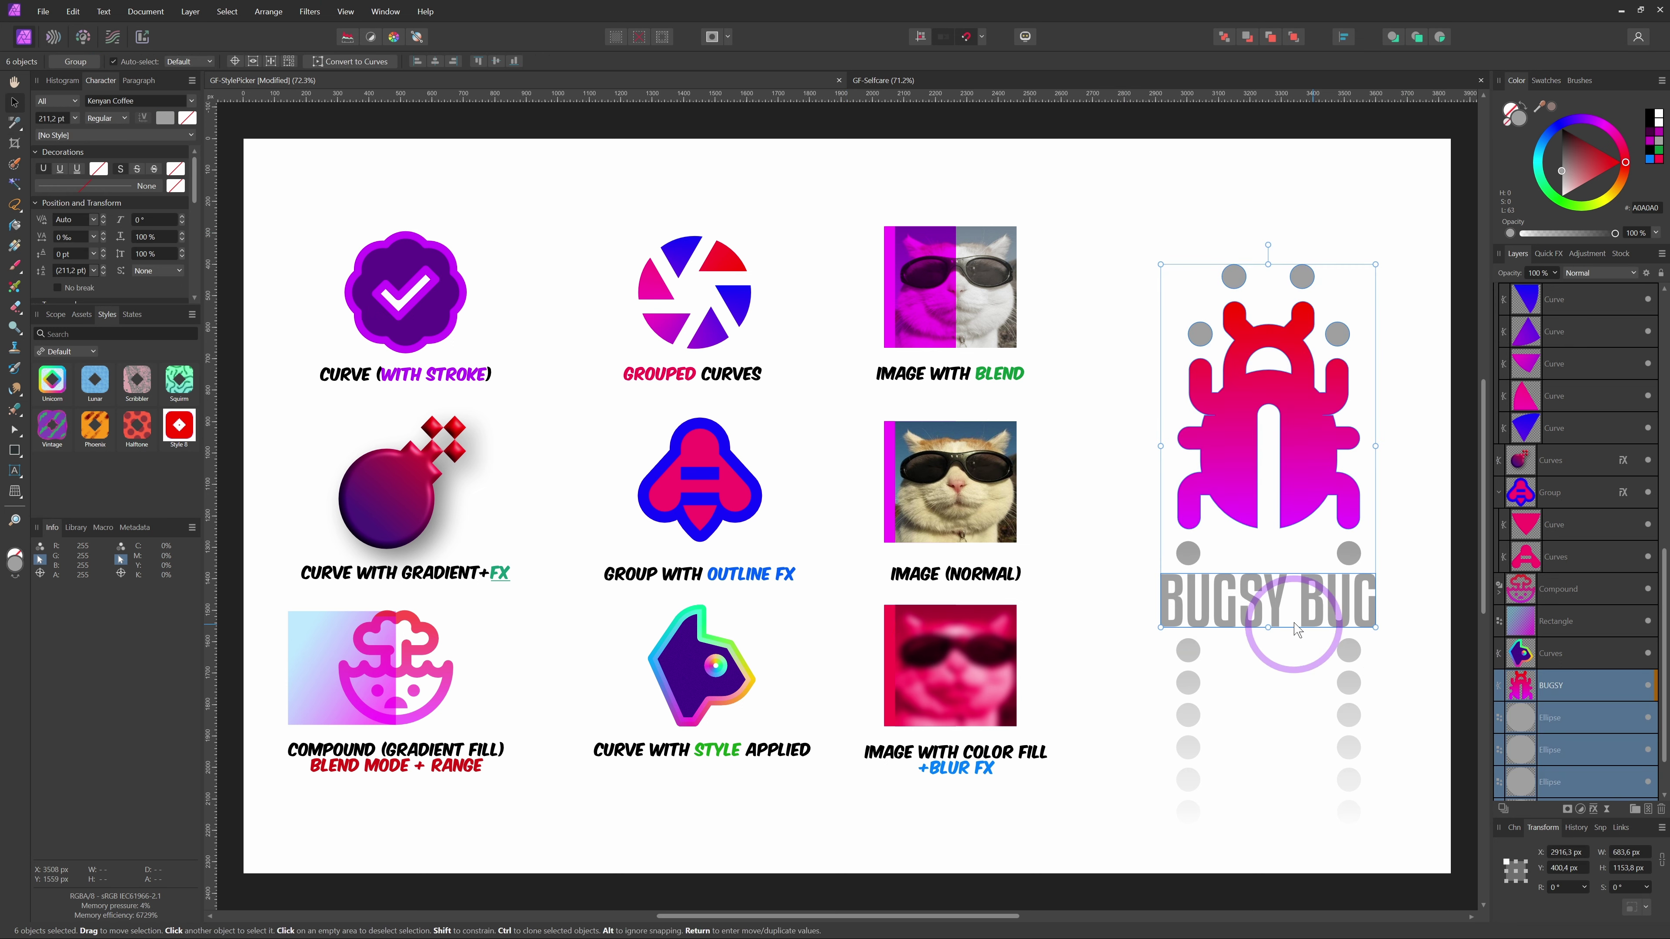
key(i)
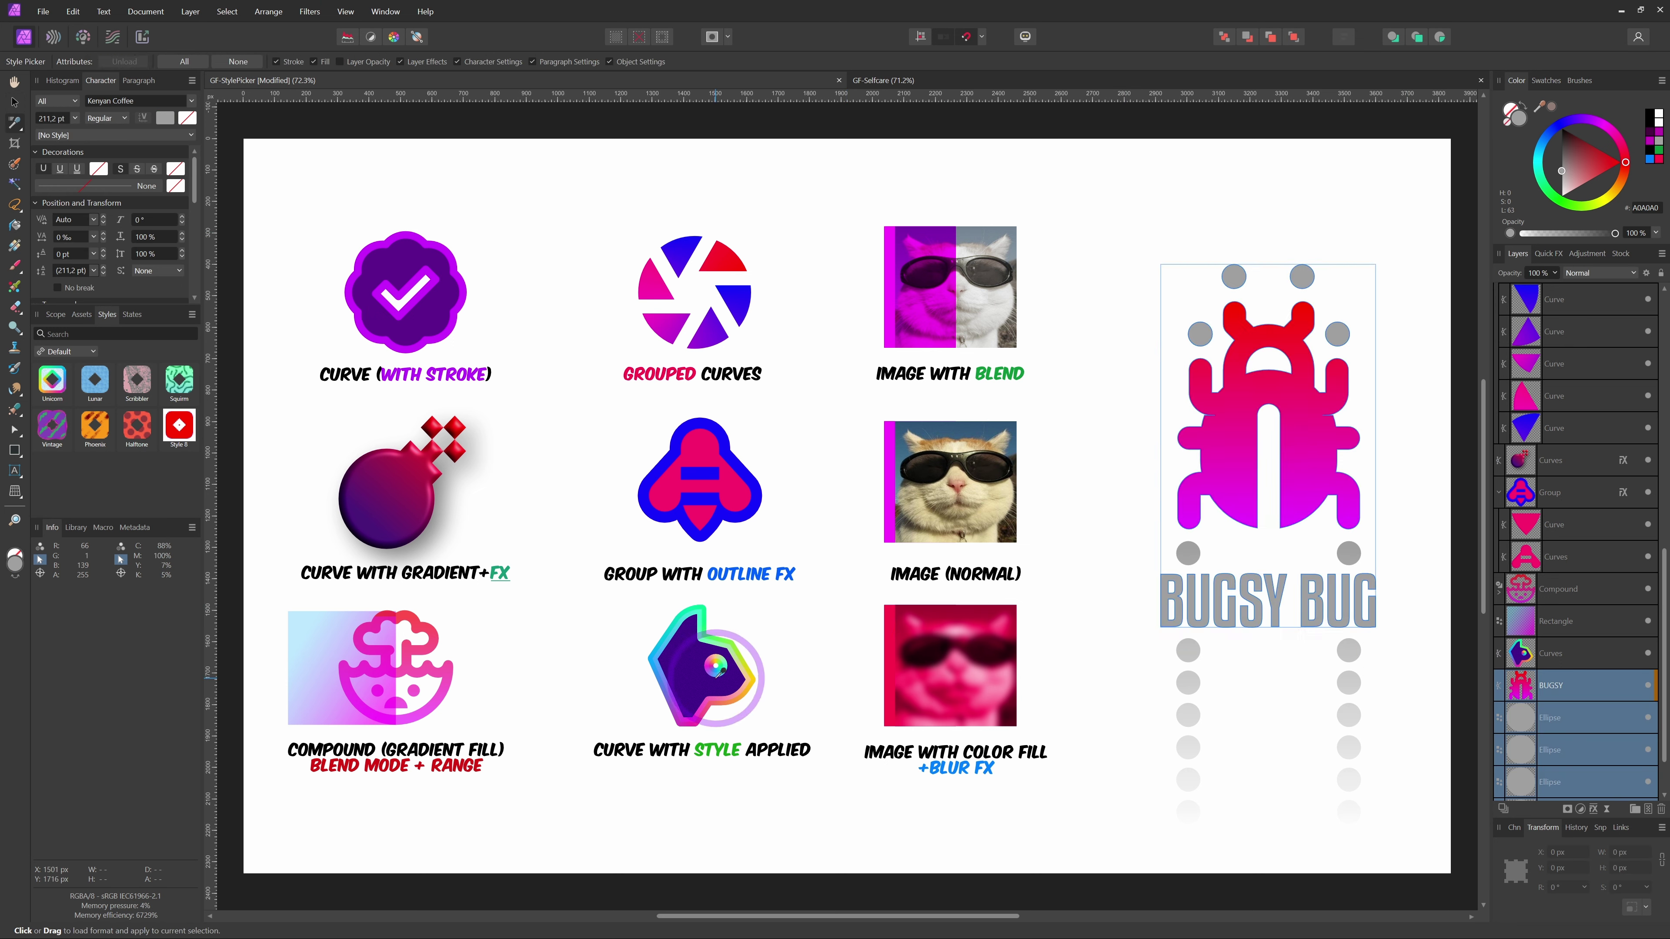
click(699, 674)
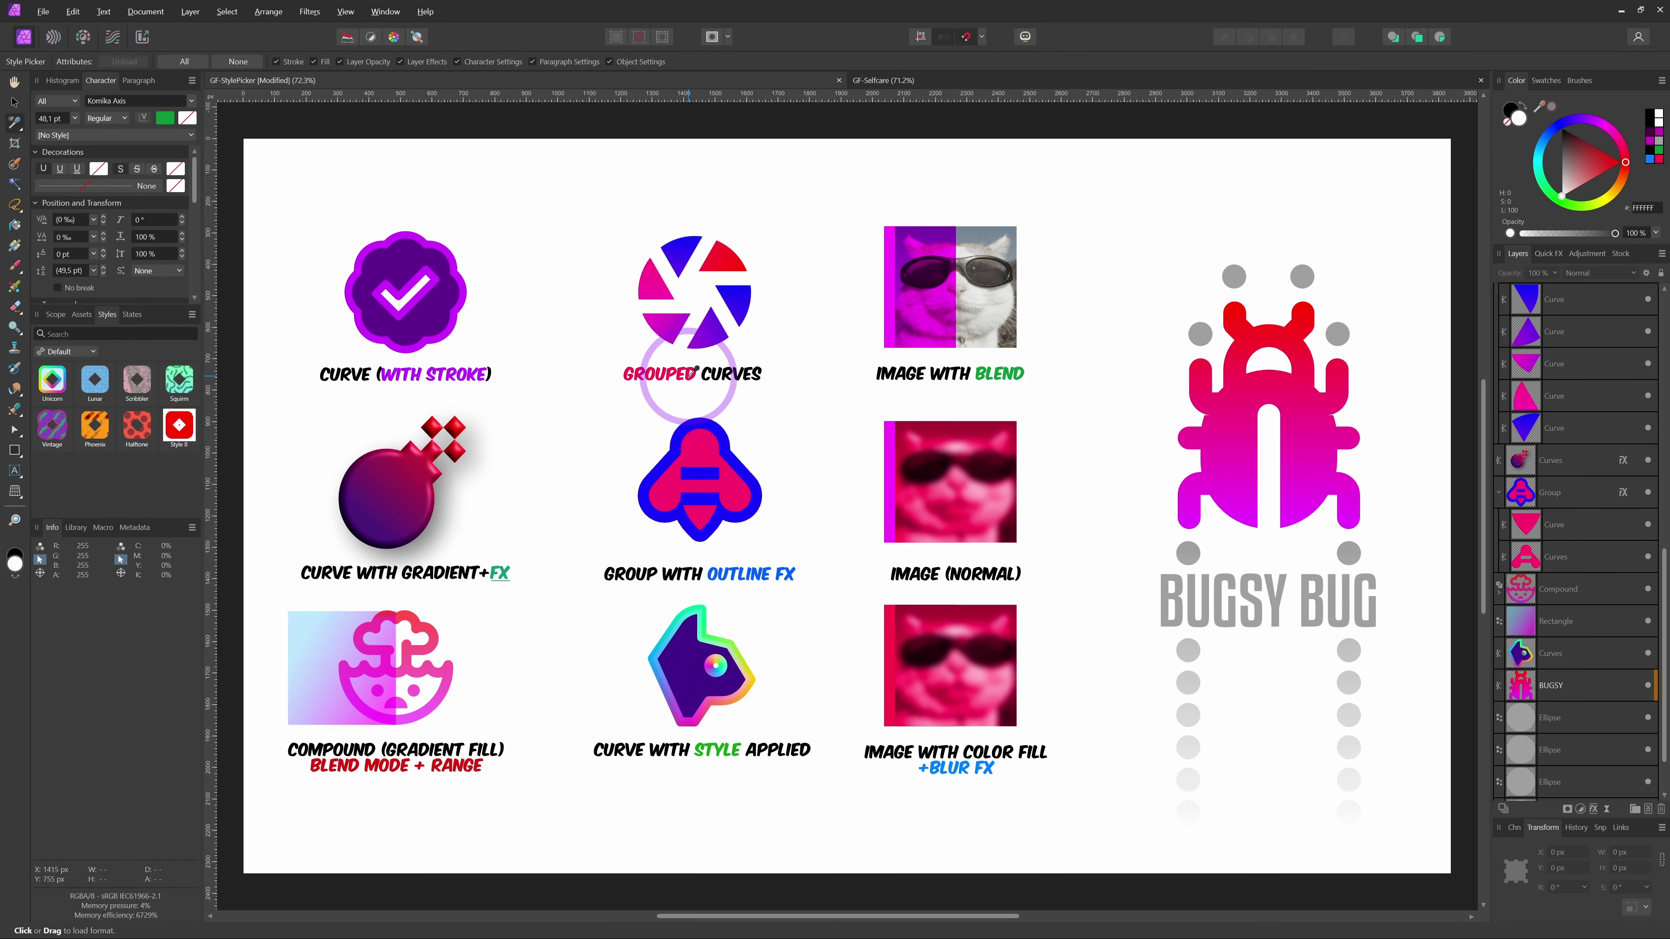
- Try copying the "GROUPED" text's font, size and colour to the BUGSY BUG text, and undo it
click(695, 371)
click(1156, 607)
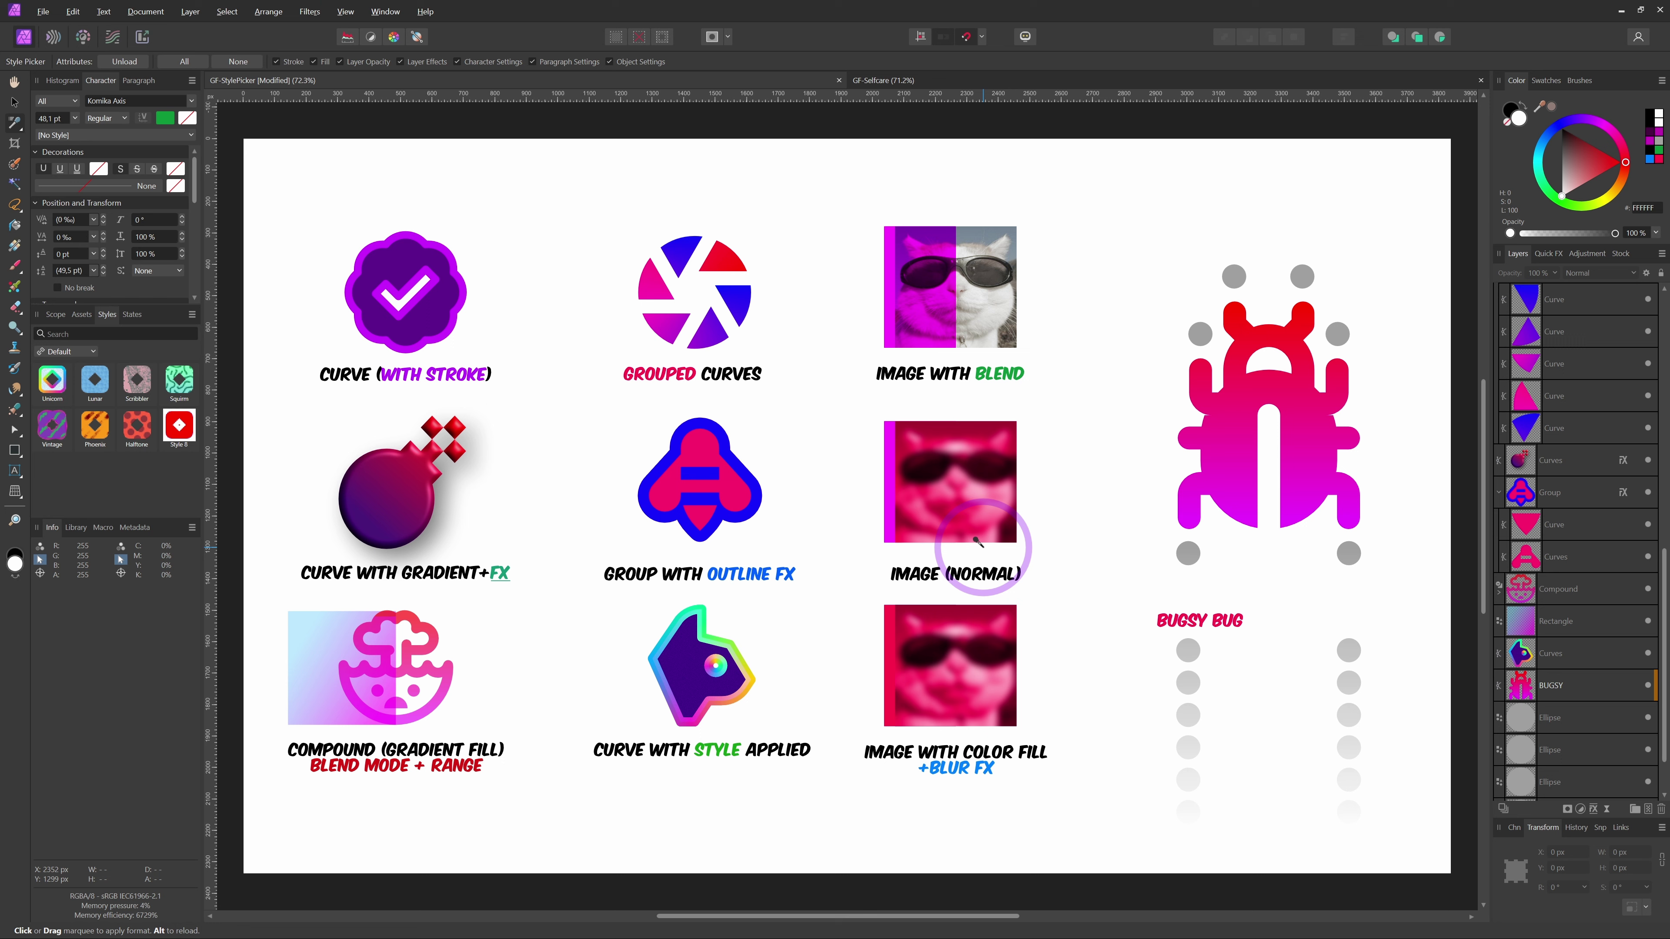
key(ctrl+z)
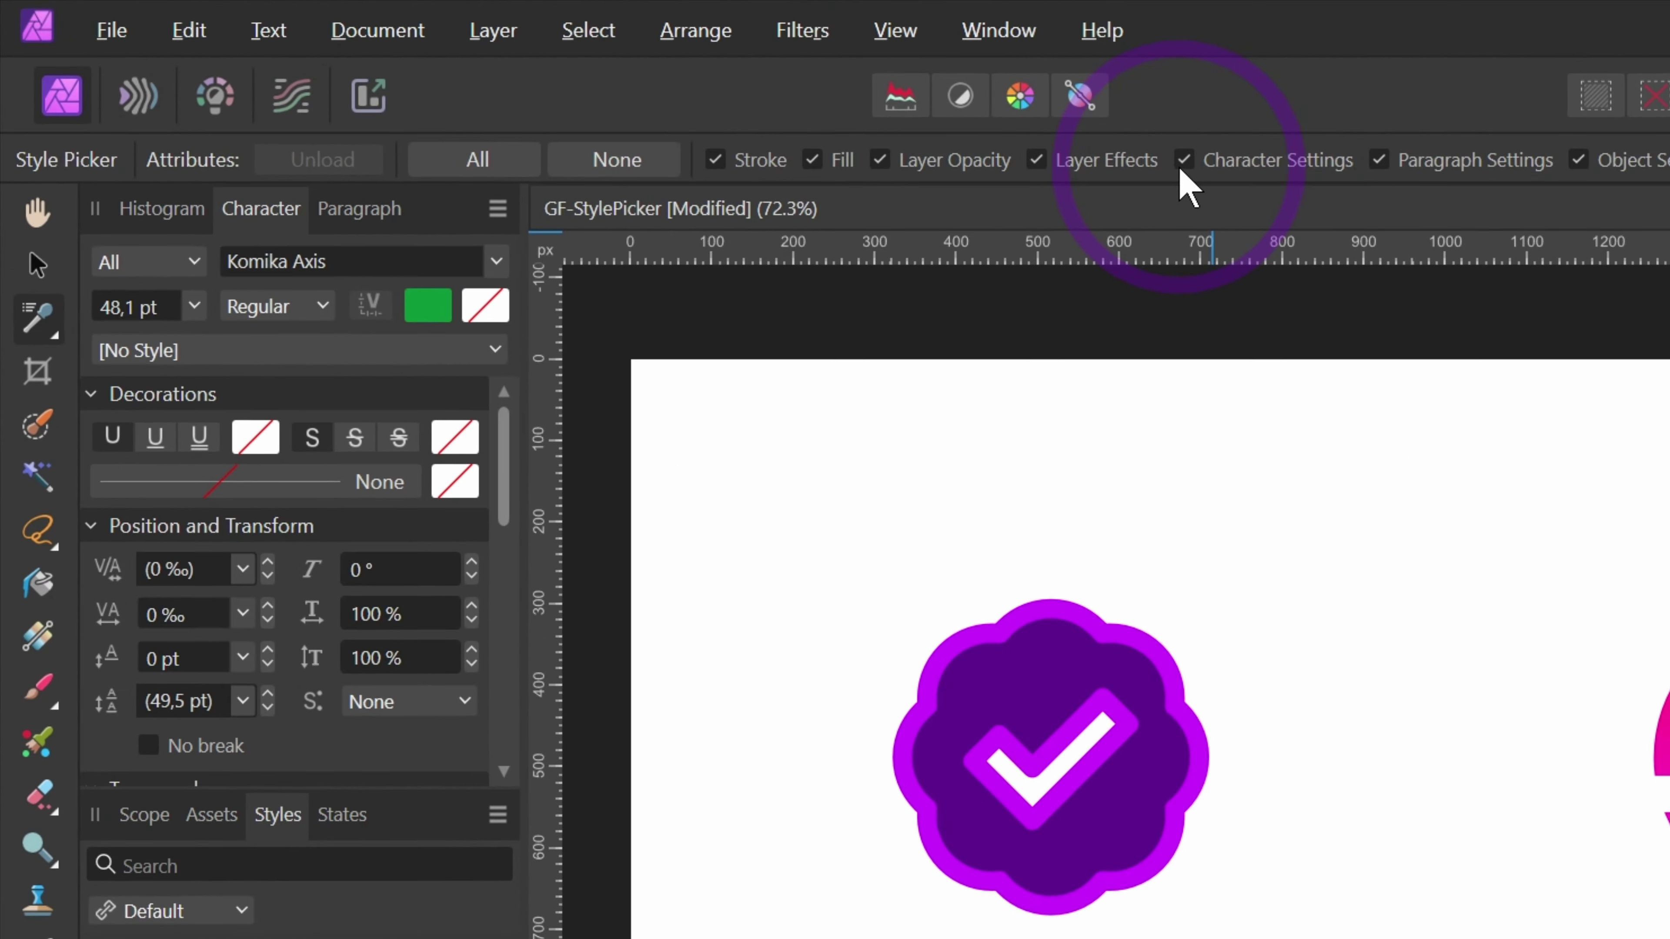
- Exclude Character Settings and copy only the blue fill of the "OUTLINE FX" text to the BUGSY BUG text
click(457, 61)
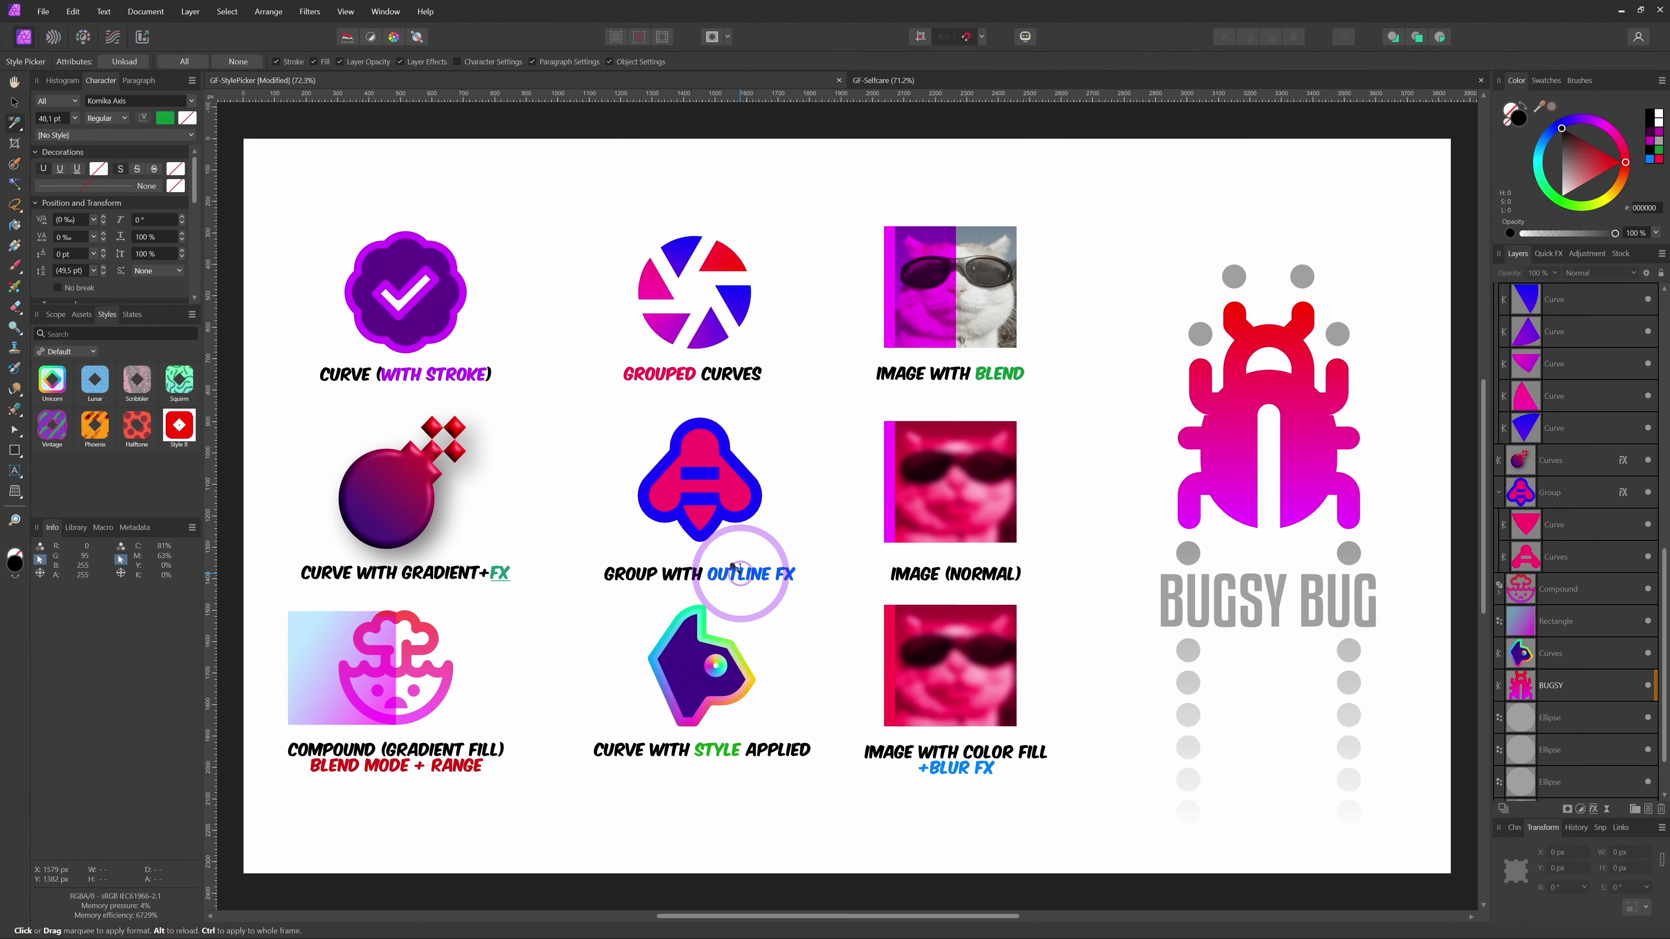
click(1163, 600)
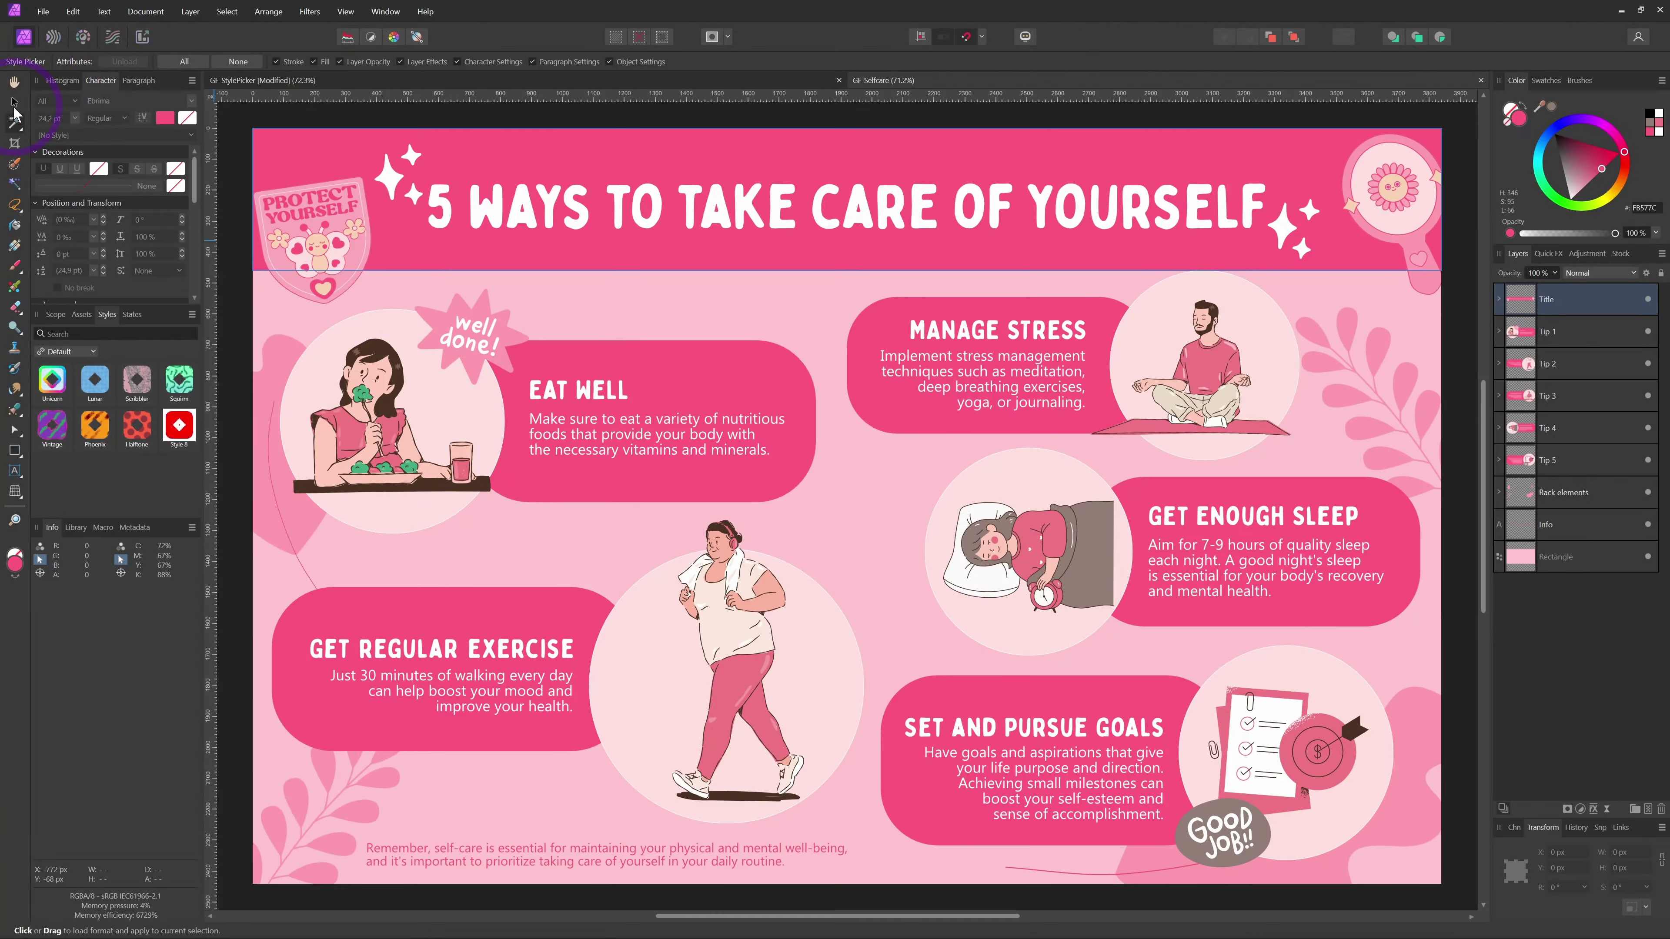
- Recolour the title banner rectangle to pink #FB57AD and copy its fill to the five tip boxes with the Style Picker
click(18, 103)
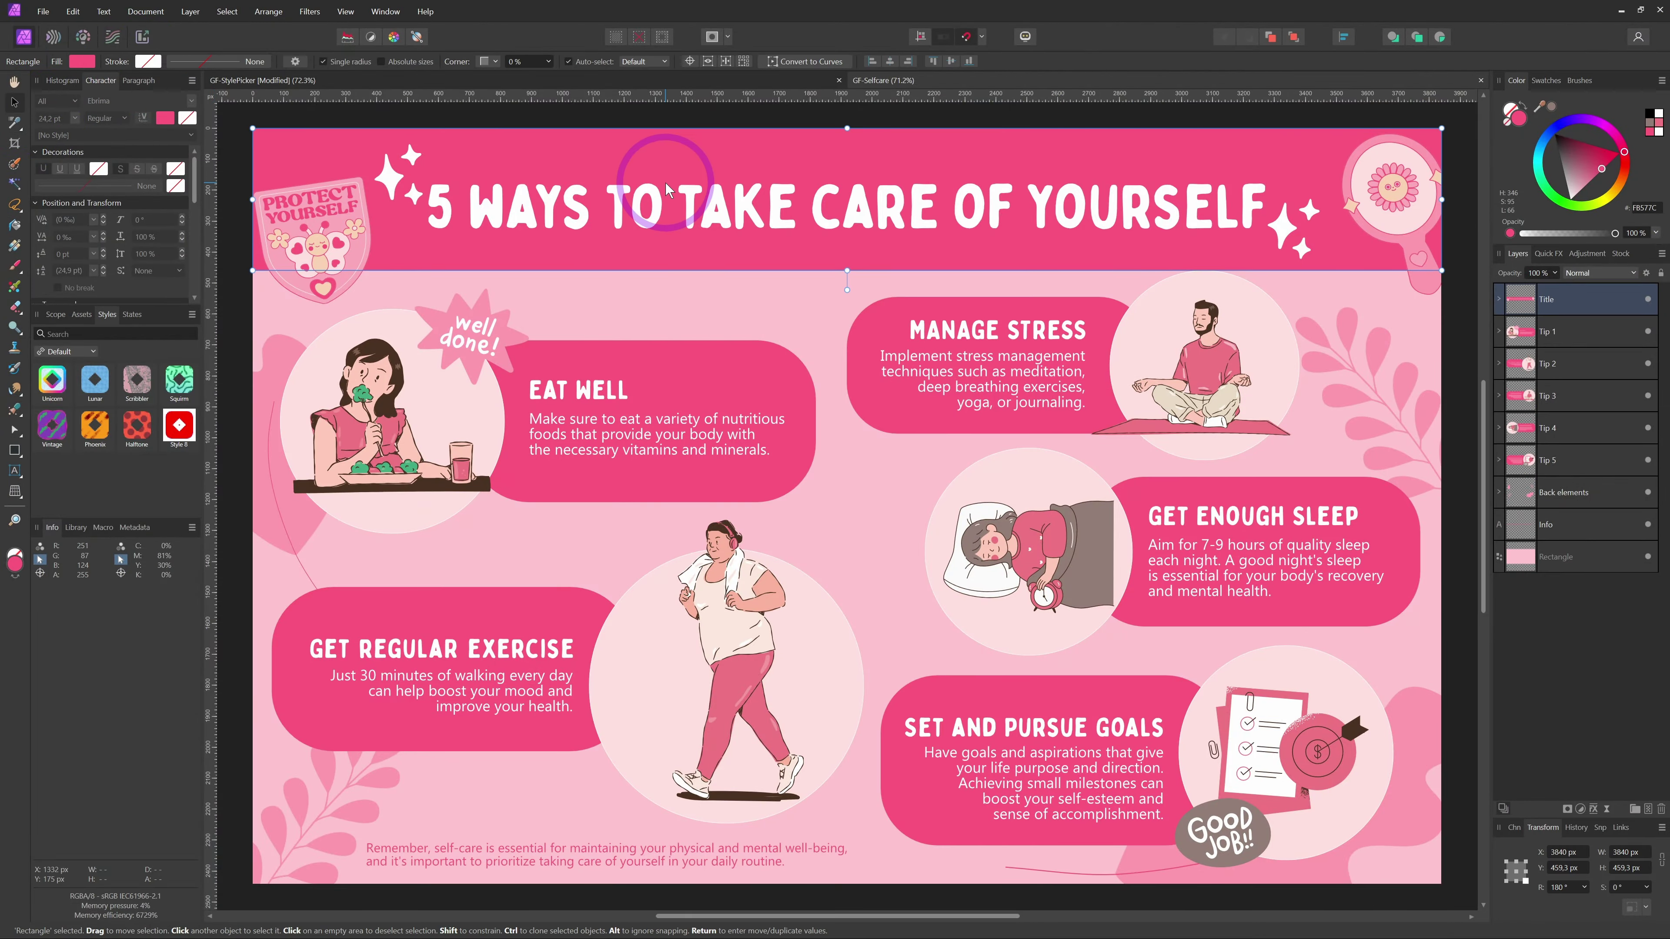
drag(1624, 152, 1619, 140)
key(i)
click(853, 359)
click(782, 395)
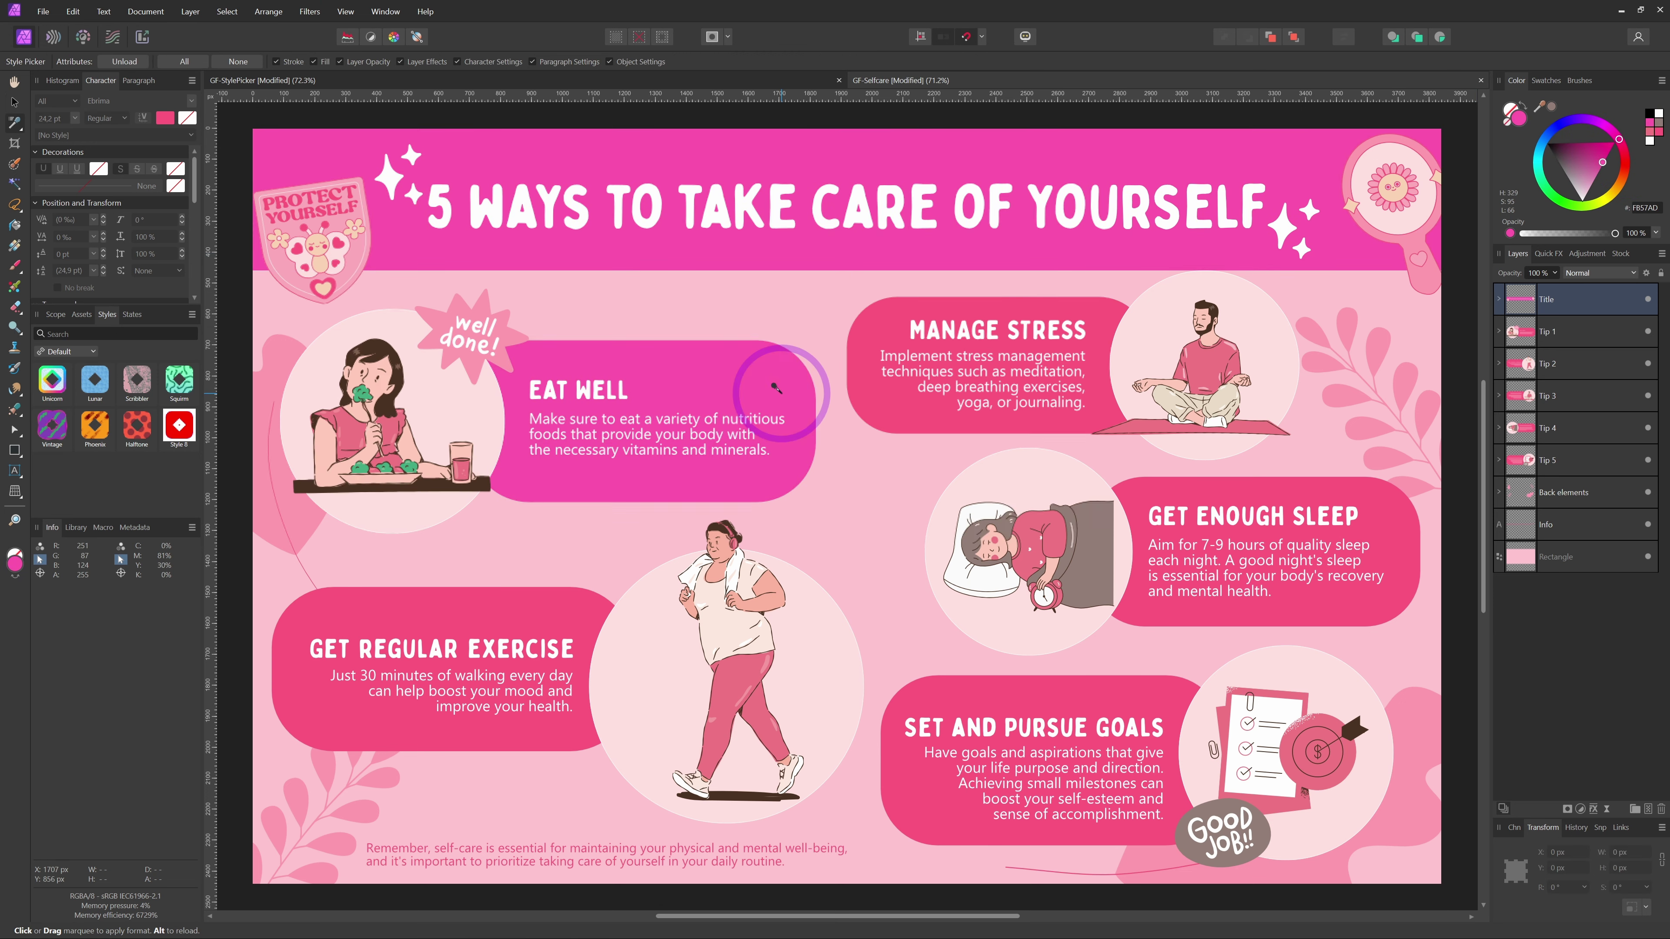
click(1137, 535)
click(912, 767)
click(496, 737)
- Select the "5 WAYS TO TAKE CARE OF YOURSELF" title text and recolour it yellow, #FFDB00
click(16, 102)
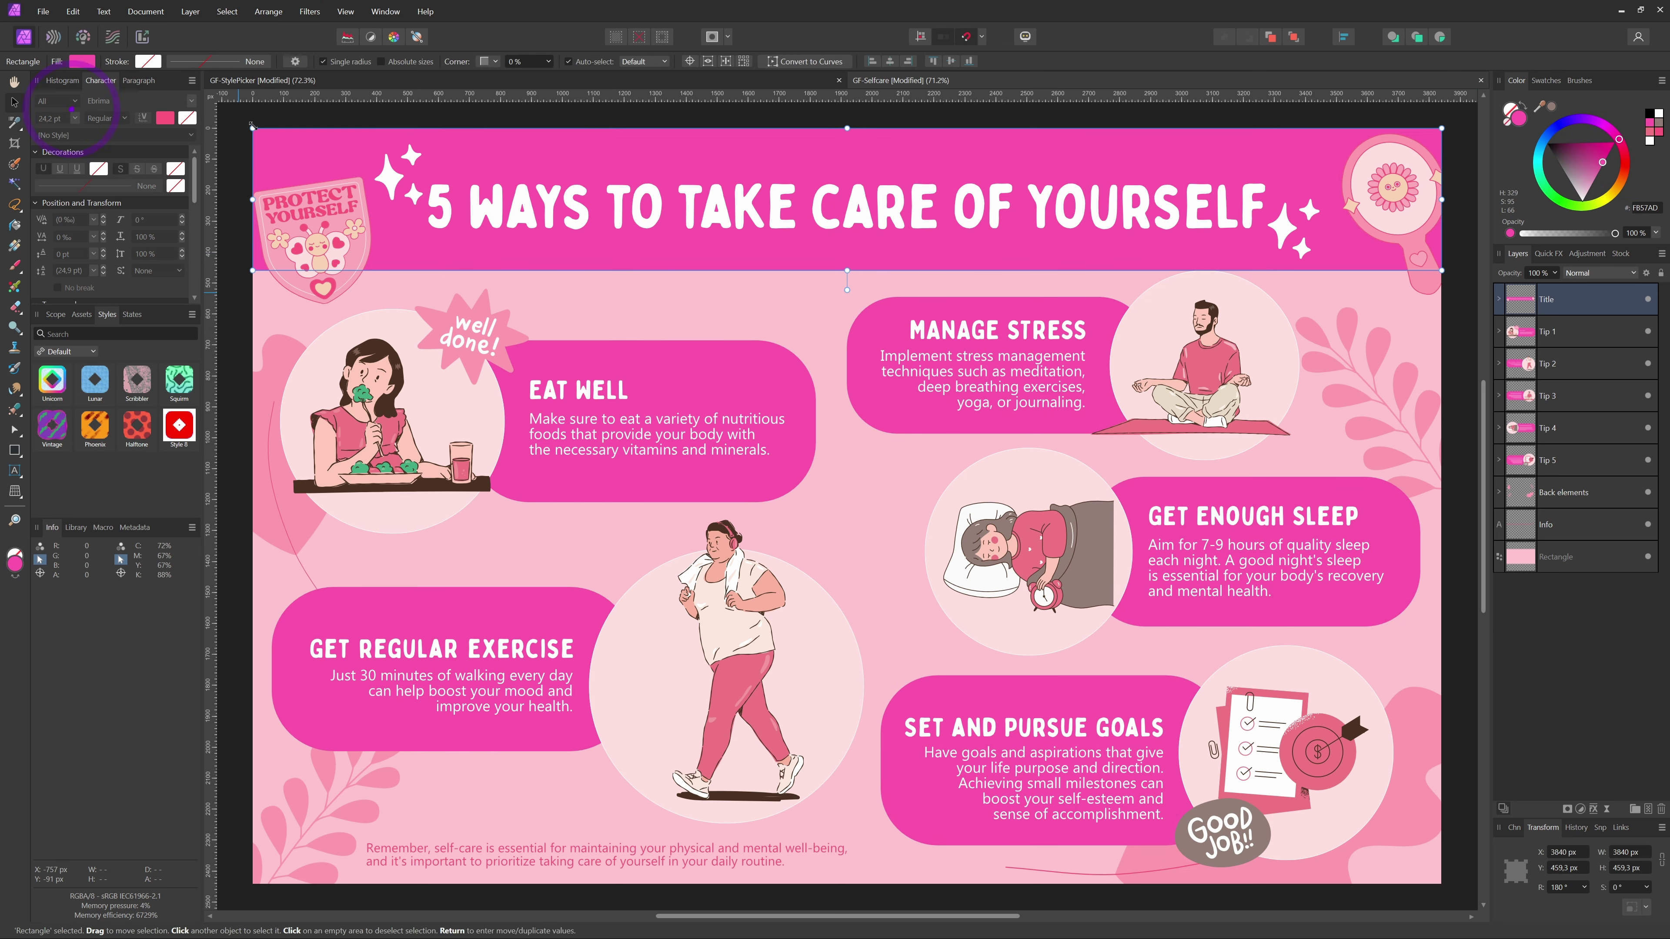
click(706, 211)
drag(1598, 198, 1605, 194)
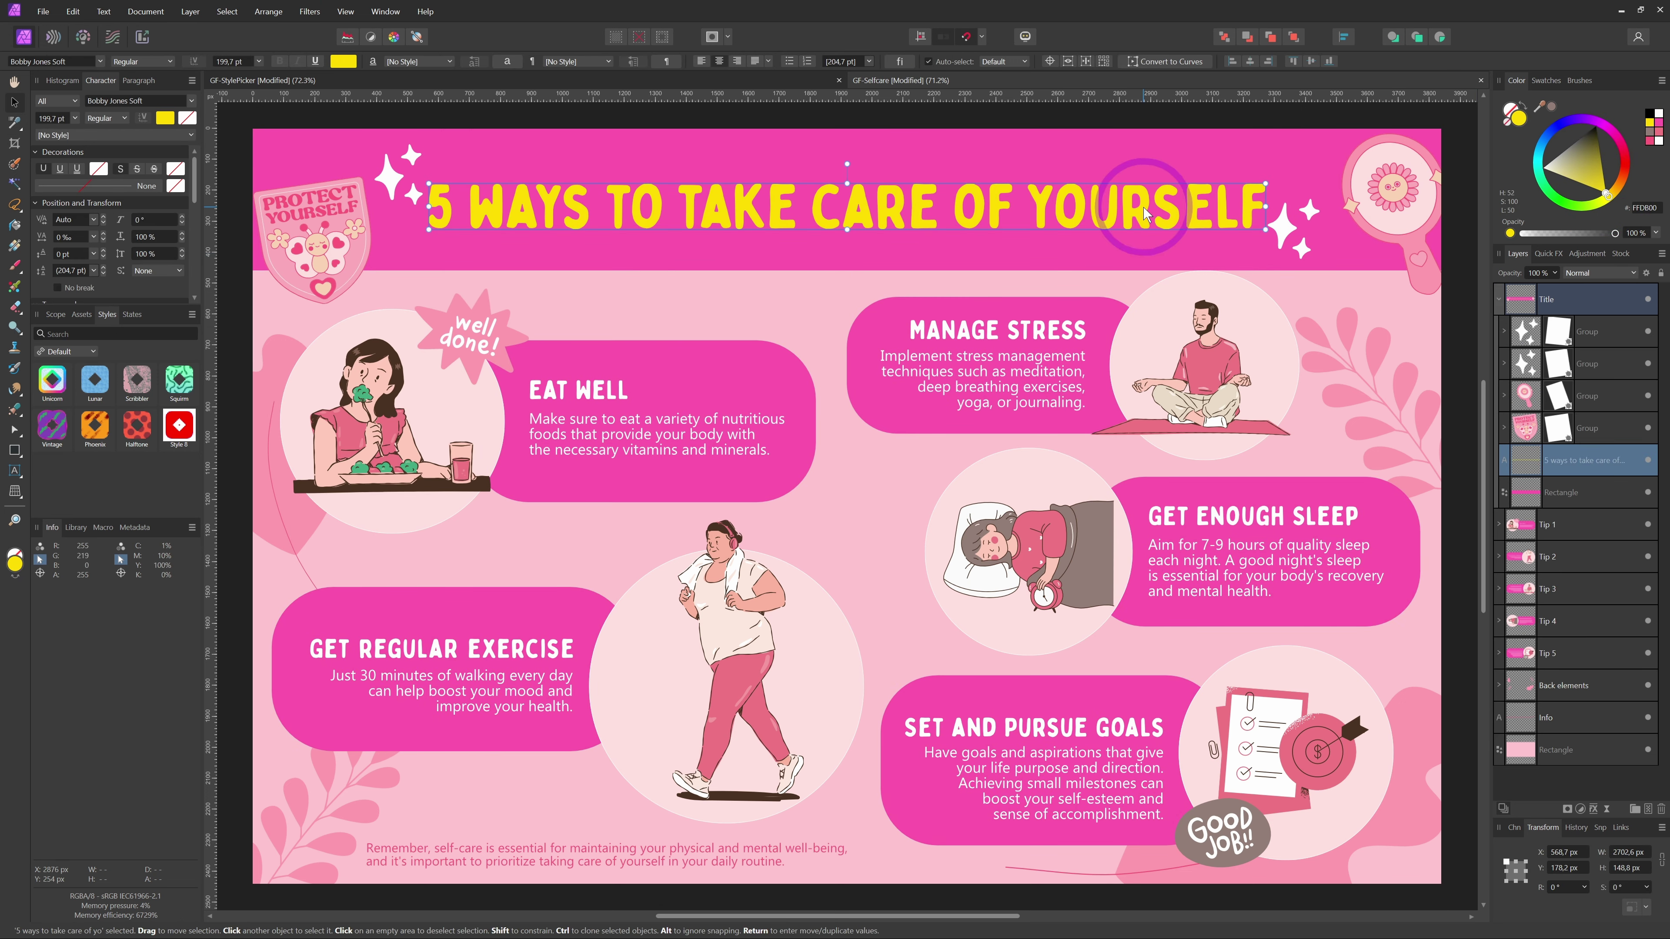
- Try copying the title text's full style to the EAT WELL heading, and undo it
key(i)
alt+click(749, 211)
click(582, 389)
key(ctrl+z)
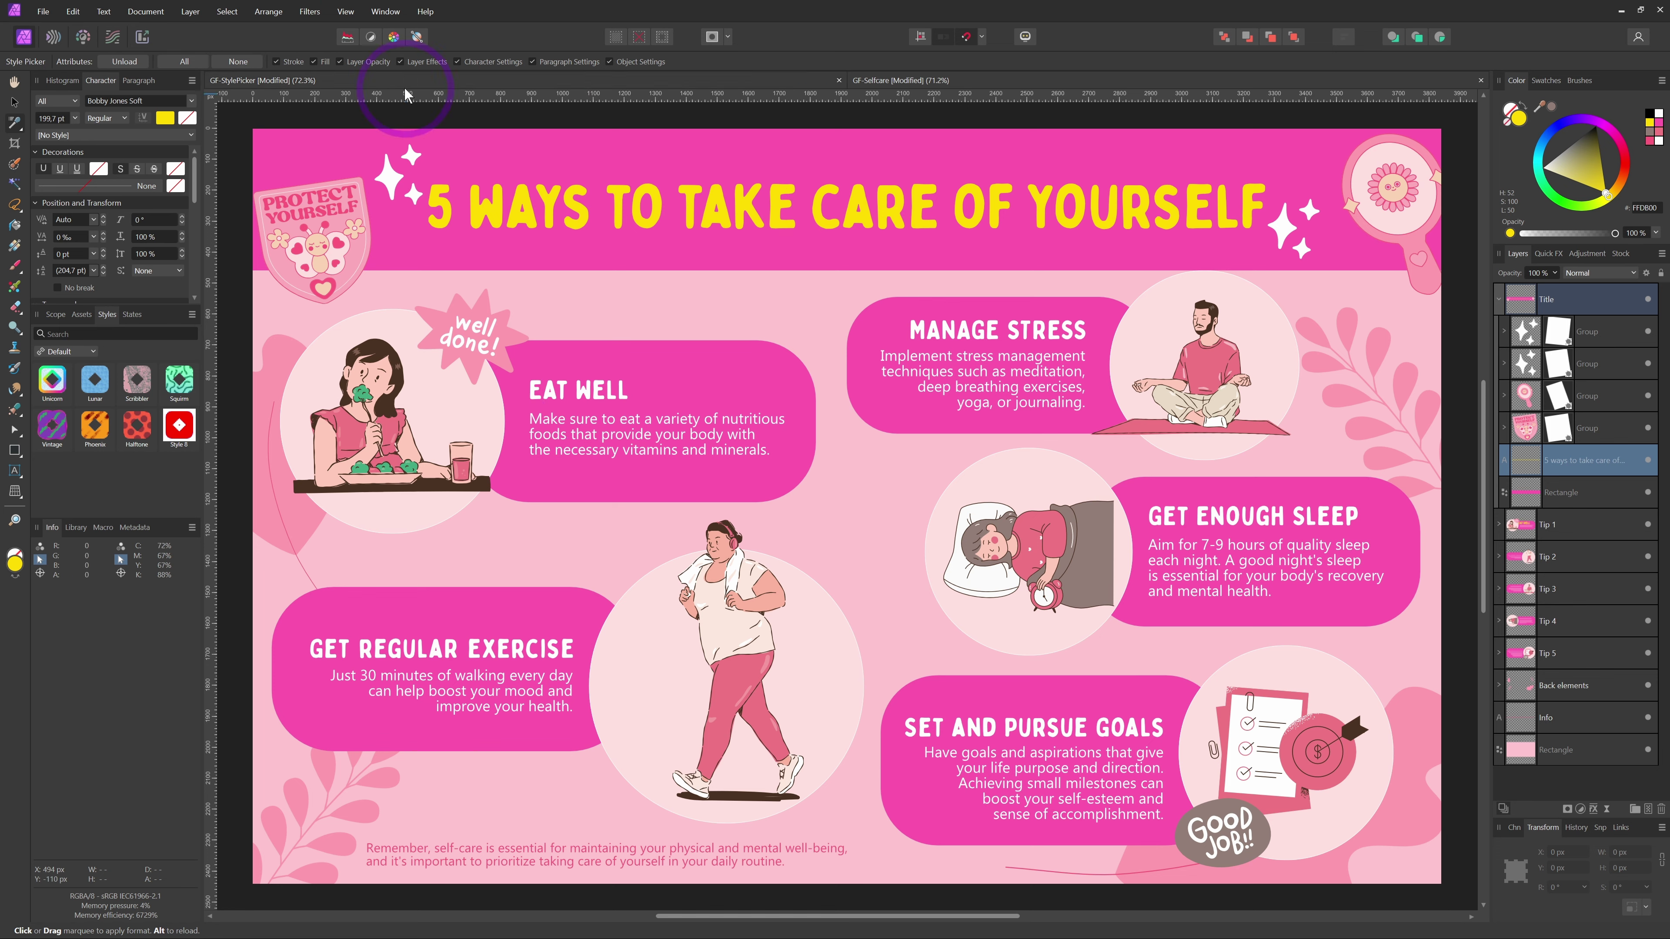
- Exclude Character Settings and apply the title's yellow fill to all five tip headings
click(457, 61)
click(581, 390)
click(921, 329)
click(1157, 519)
click(941, 730)
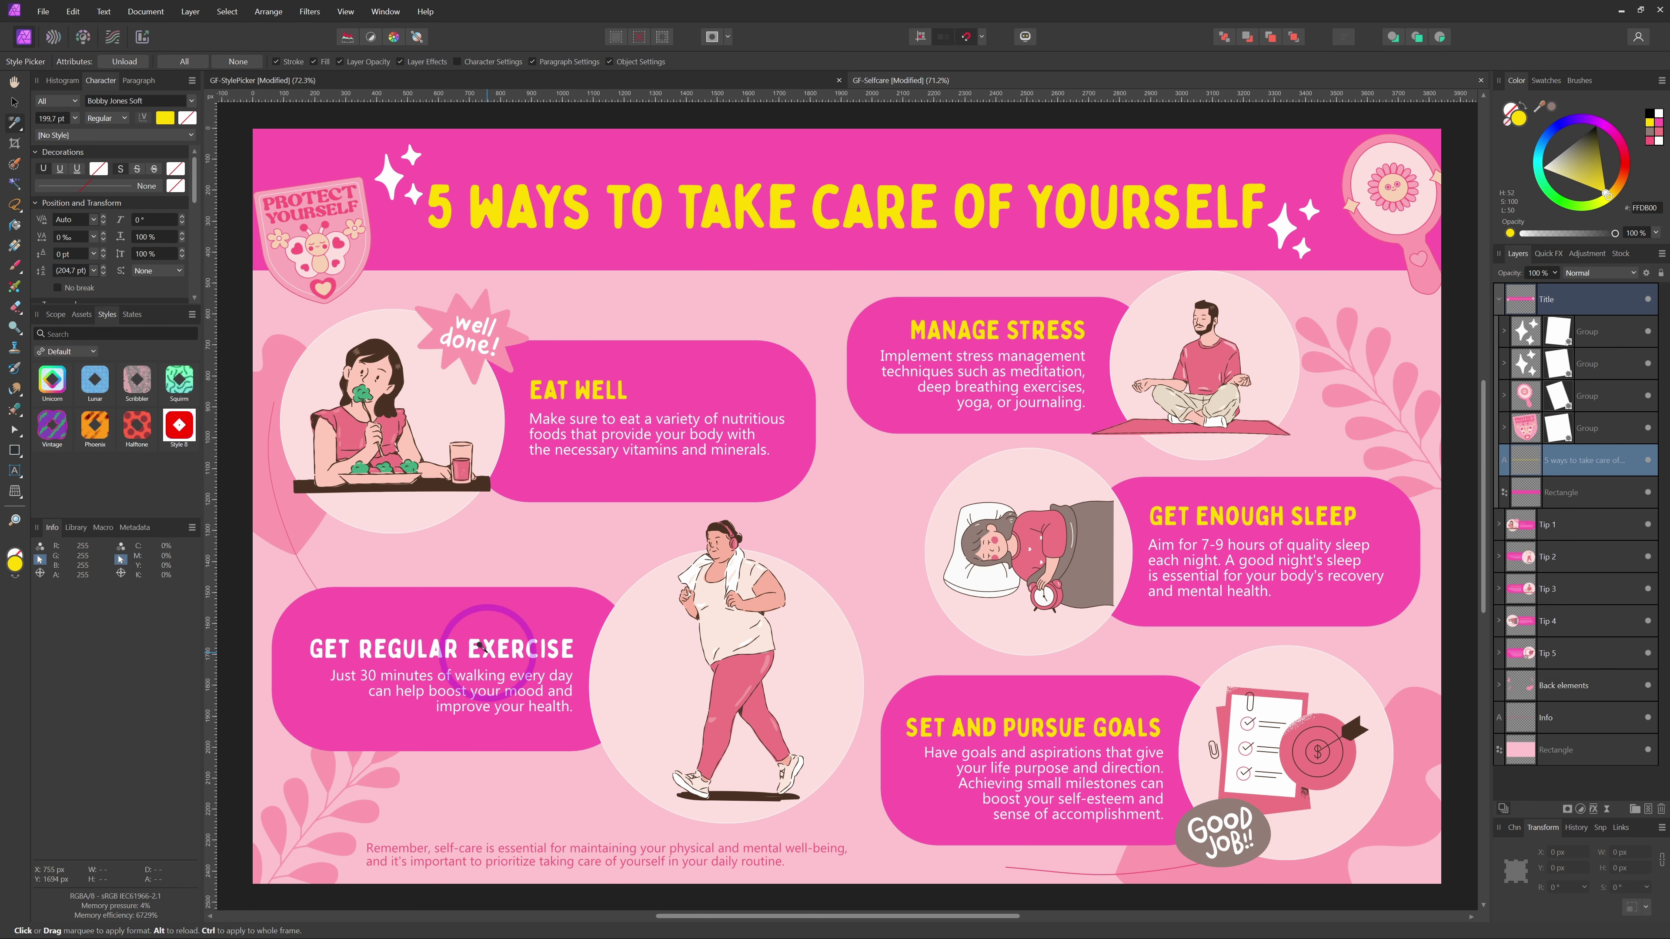
click(488, 652)
- Select the circle behind the MANAGE STRESS illustration and recolour it light blue, #CCE3EA
click(14, 103)
click(1128, 369)
drag(1568, 192, 1570, 186)
drag(1558, 125, 1539, 152)
- Copy the light-blue circle's fill to the circles behind the other four tip illustrations with the Style Picker
key(i)
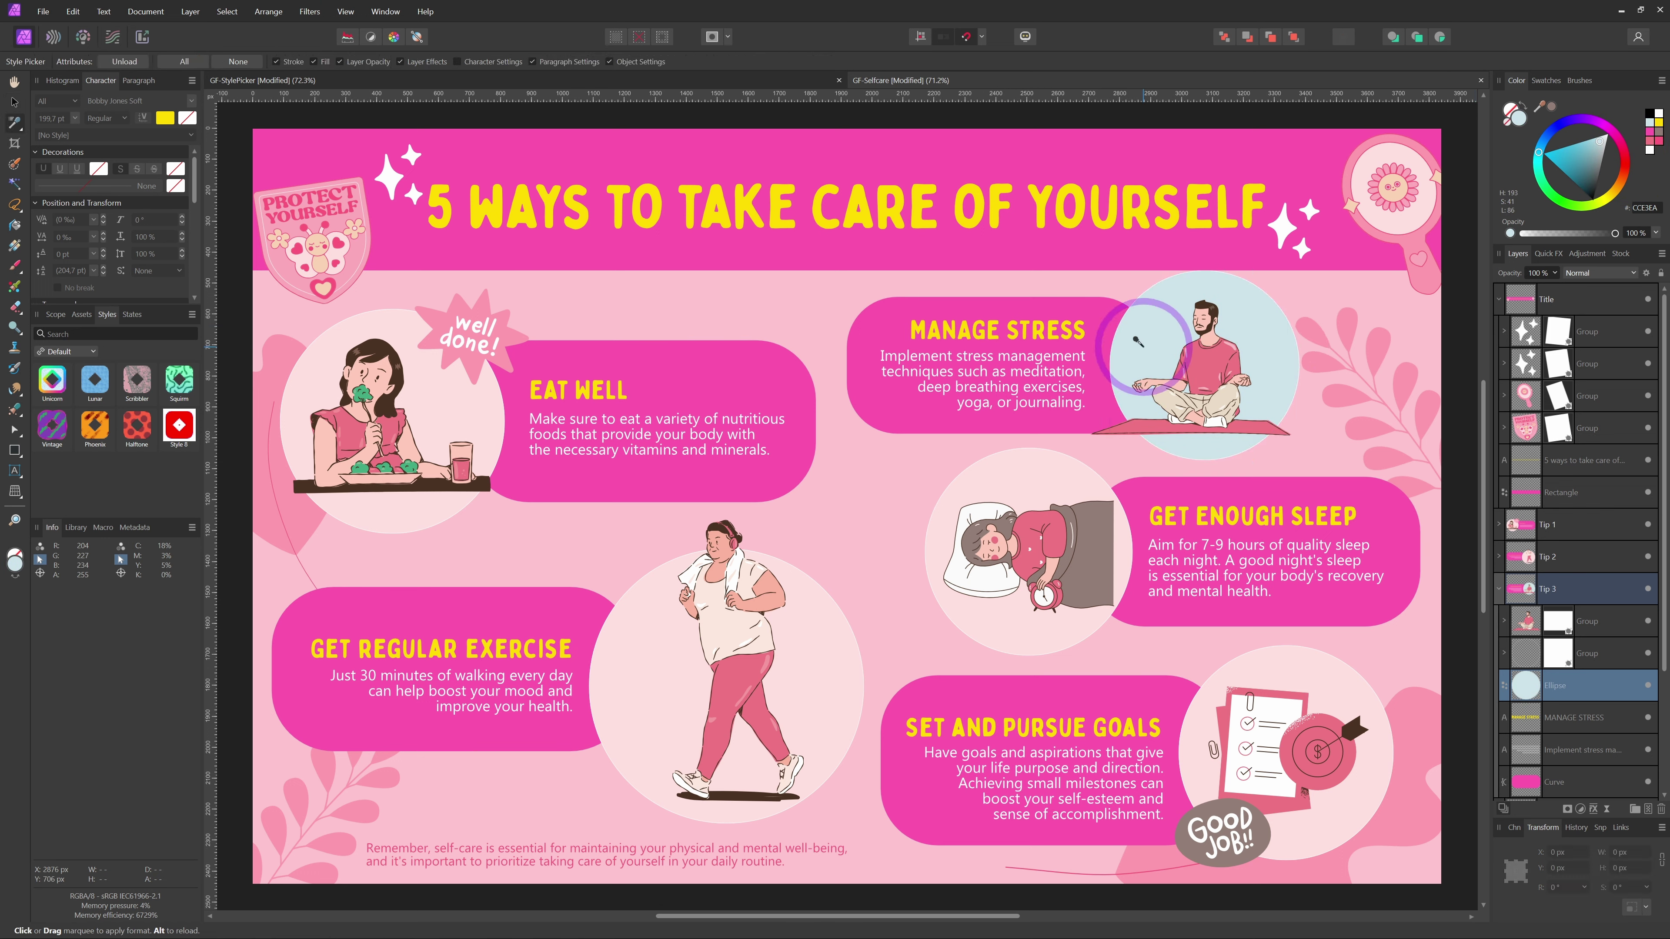
click(1144, 345)
click(1031, 496)
click(887, 702)
click(483, 442)
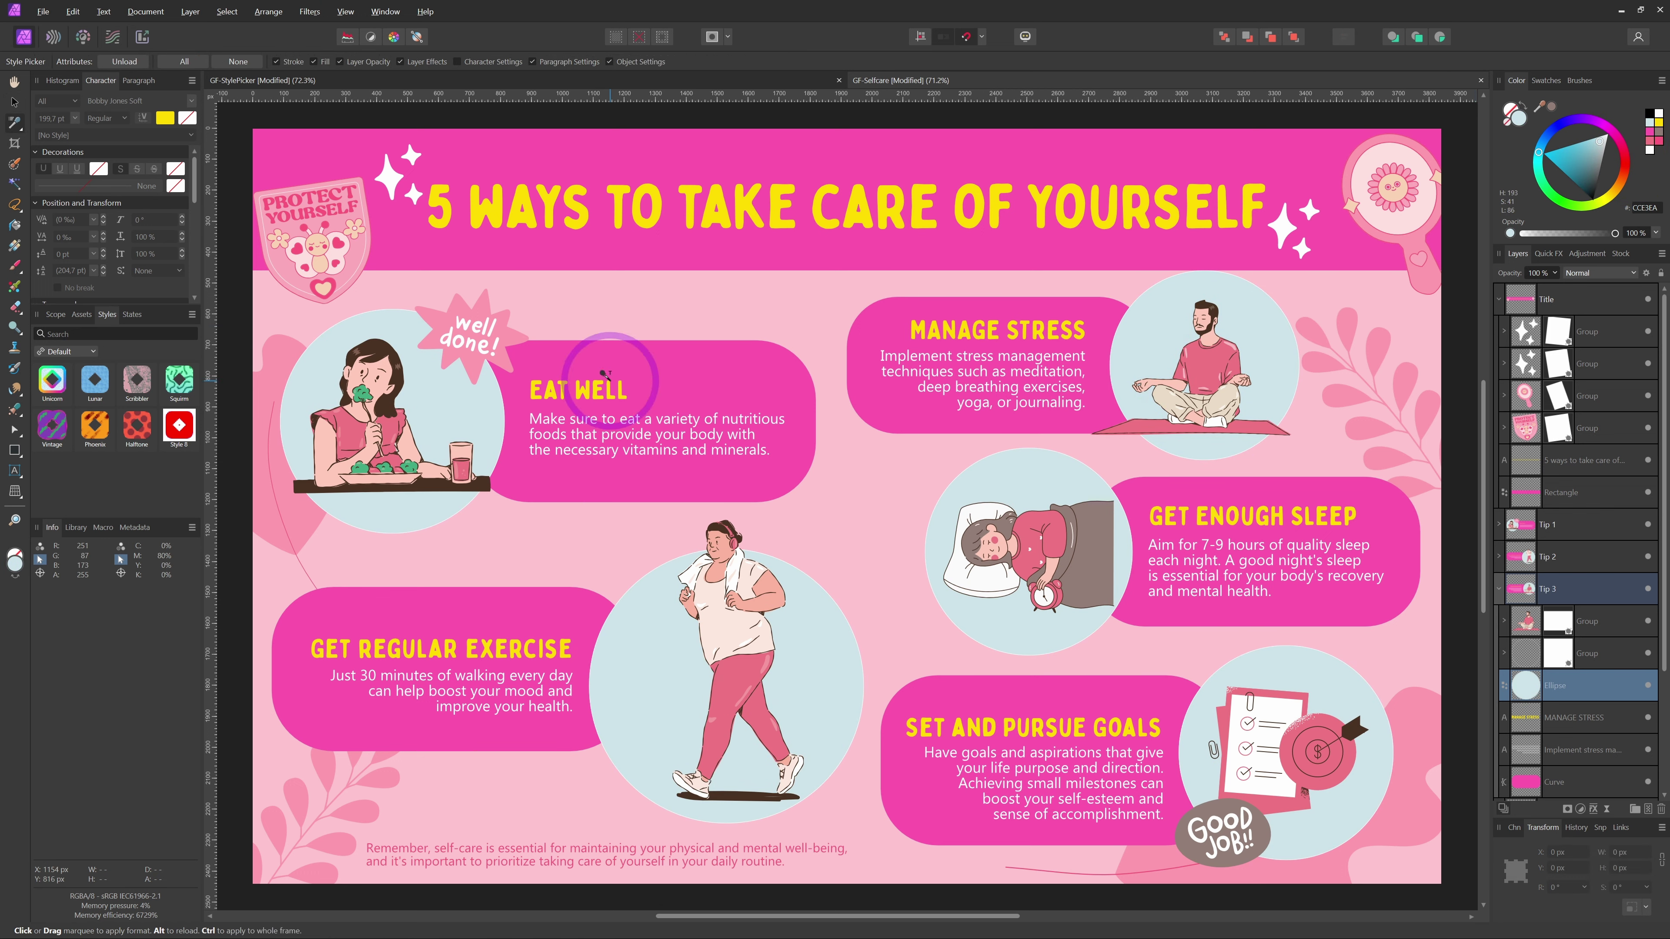
- Select the pink base curve inside the hand mirror's nested groups and set its layer opacity to 77%
click(15, 102)
click(282, 486)
click(1390, 197)
click(14, 123)
click(13, 103)
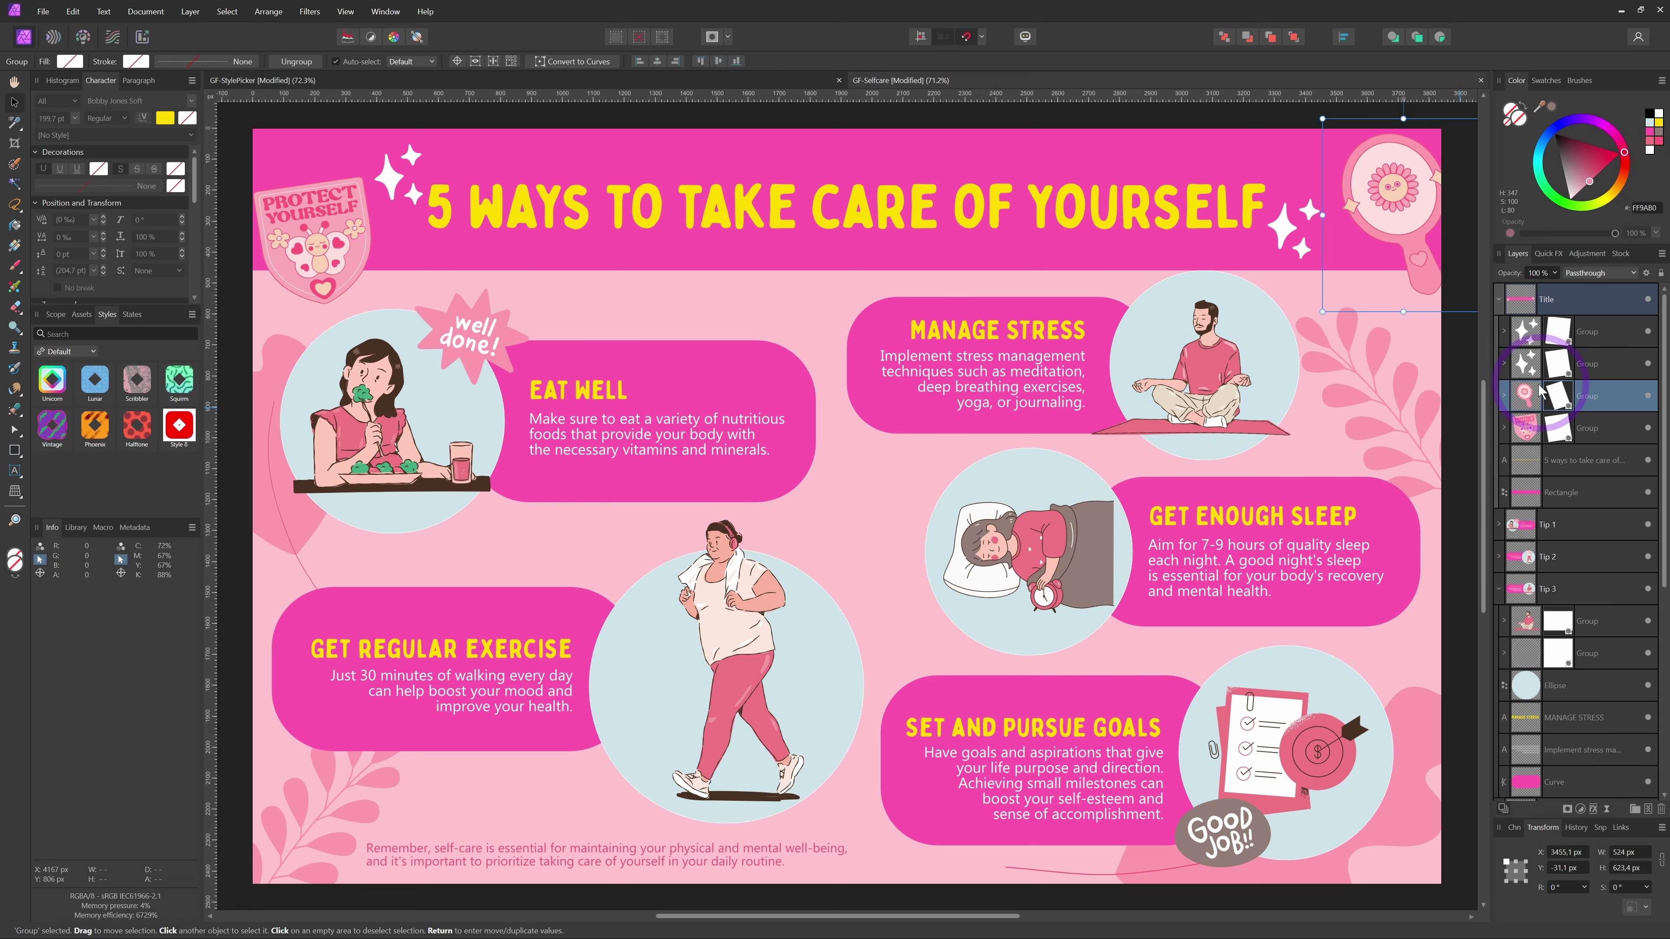
click(1503, 396)
click(1530, 464)
click(1509, 462)
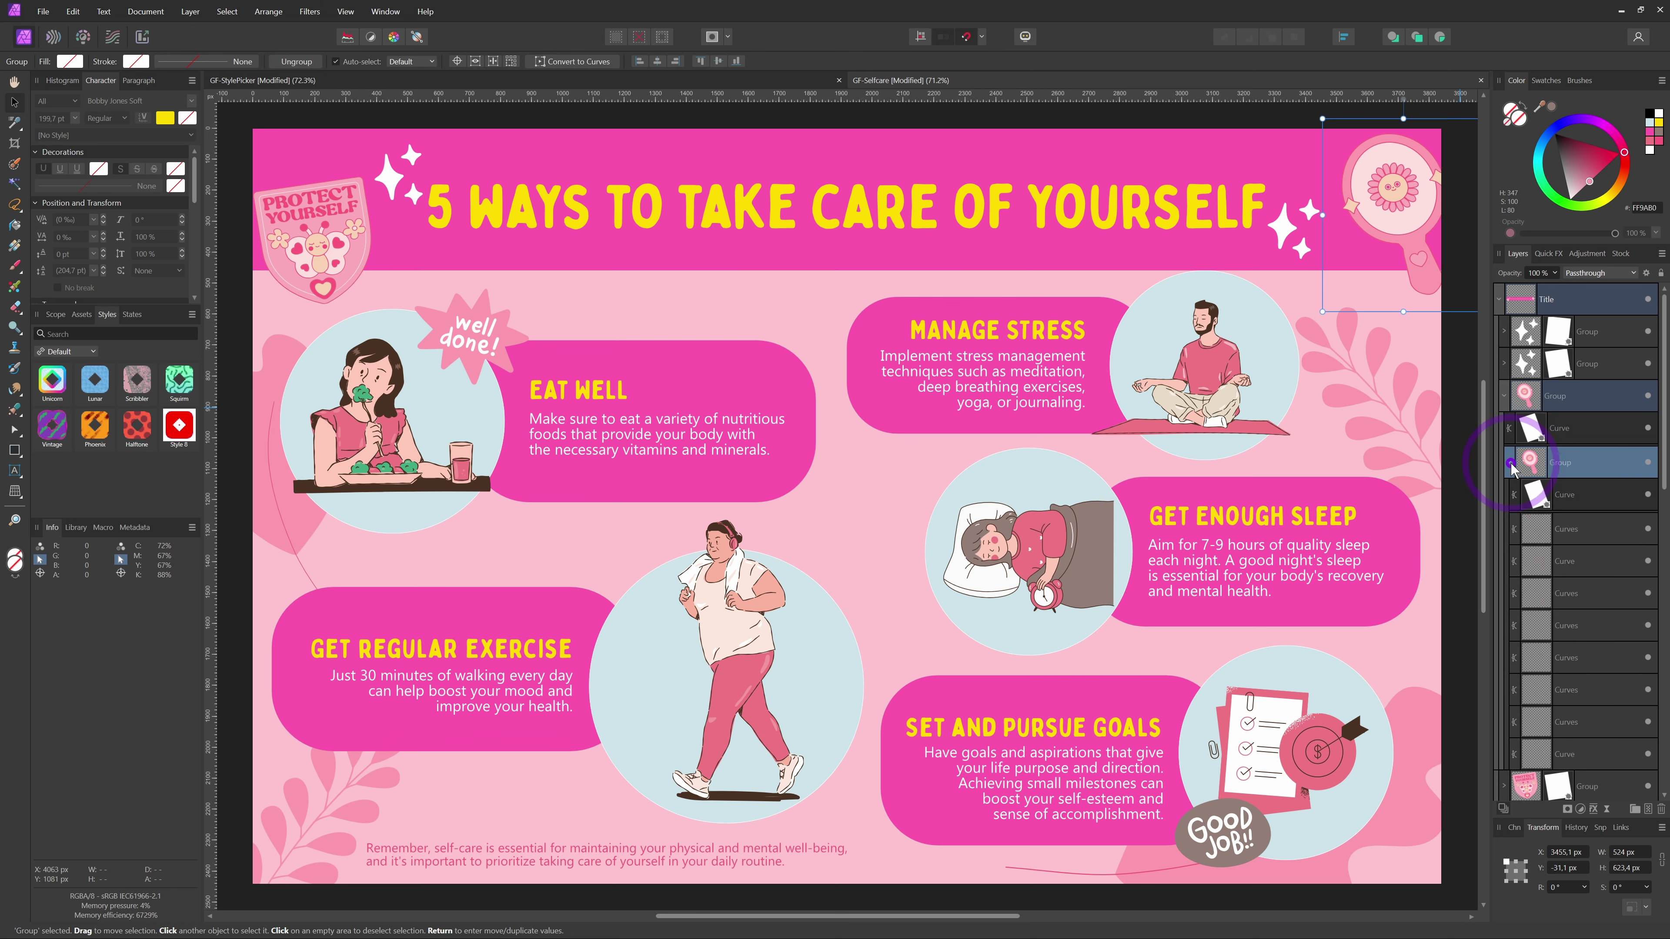
click(1535, 755)
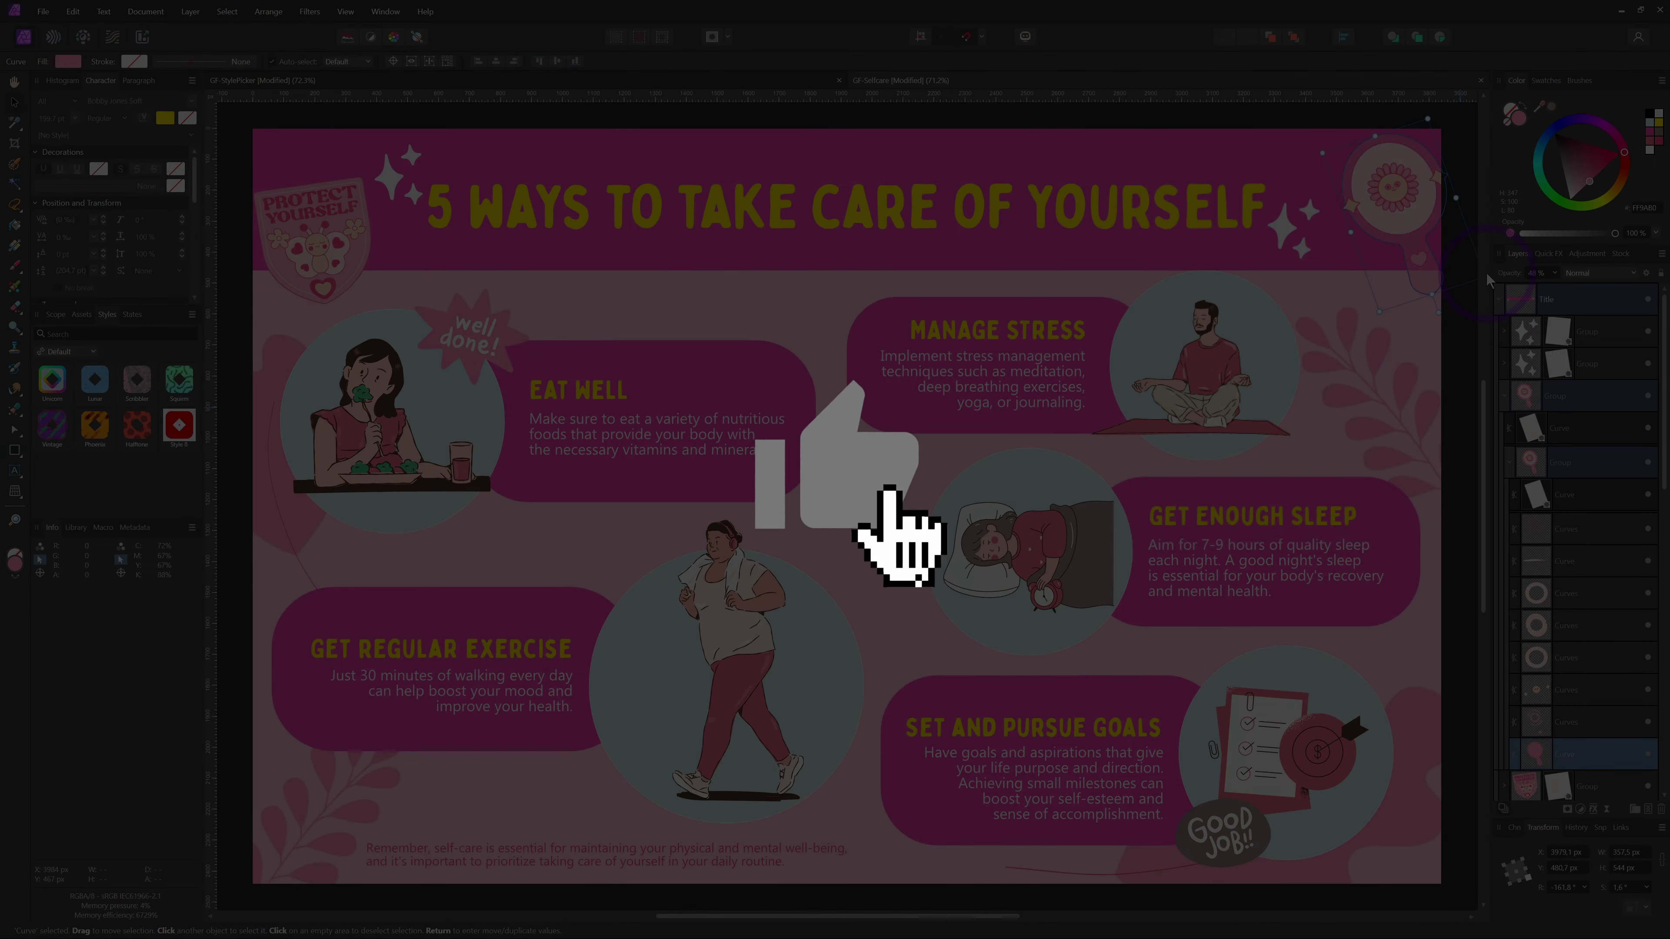
drag(1487, 274, 1498, 274)
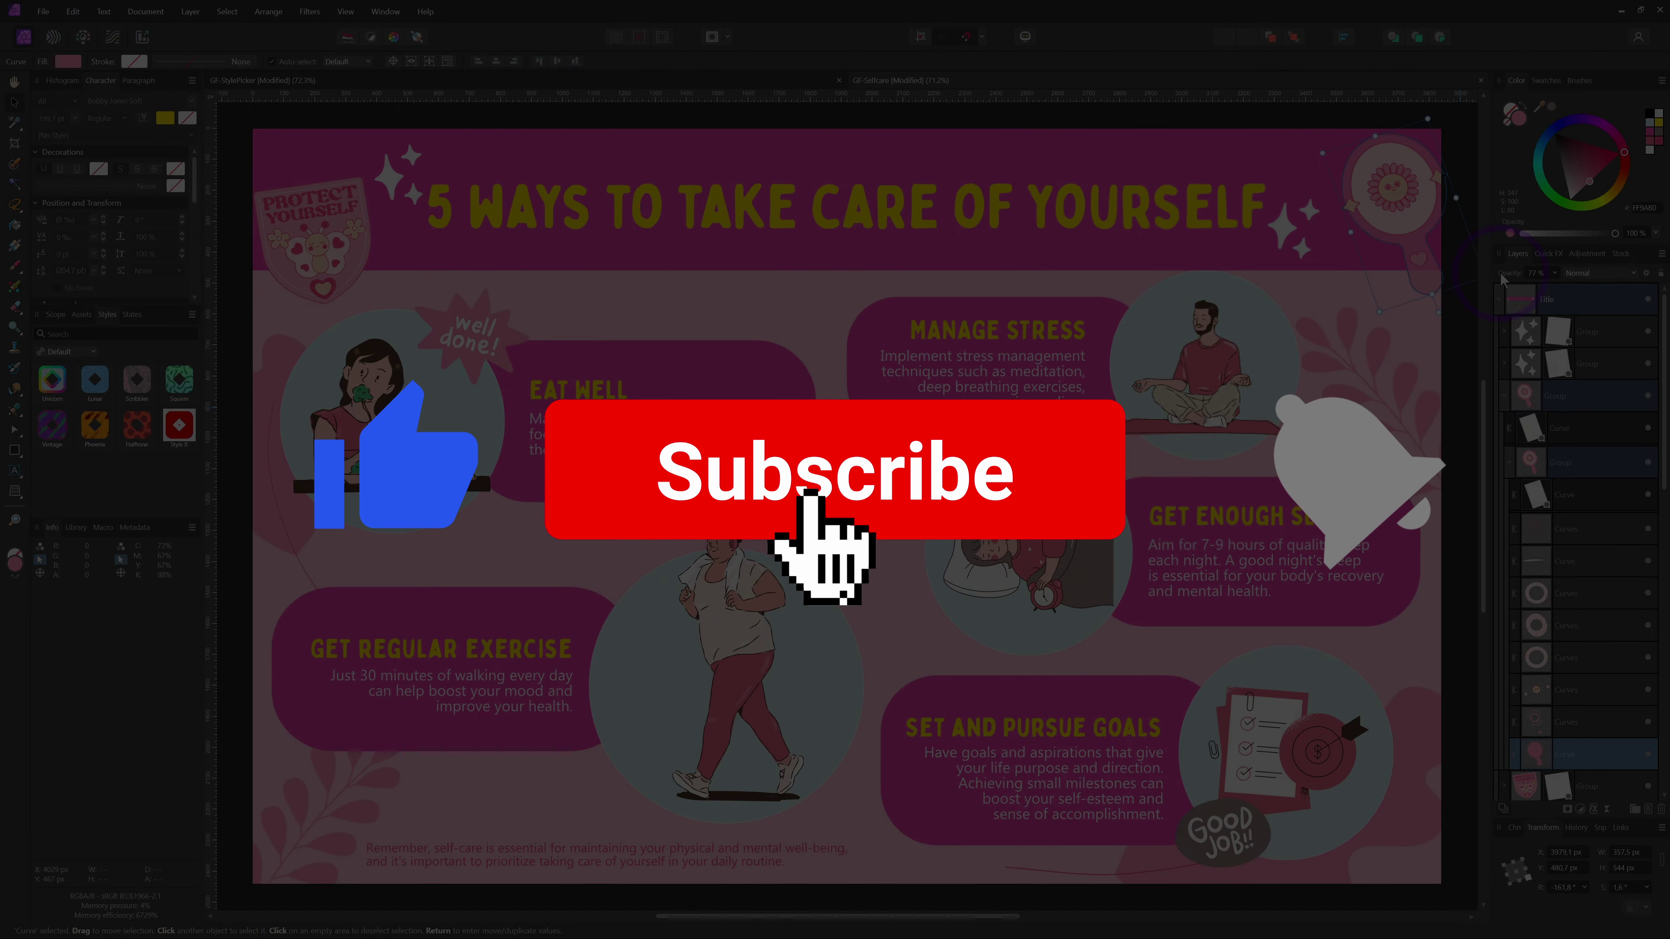
- Load only the hand mirror base curve's layer opacity with the Style Picker, excluding all other attributes
click(15, 123)
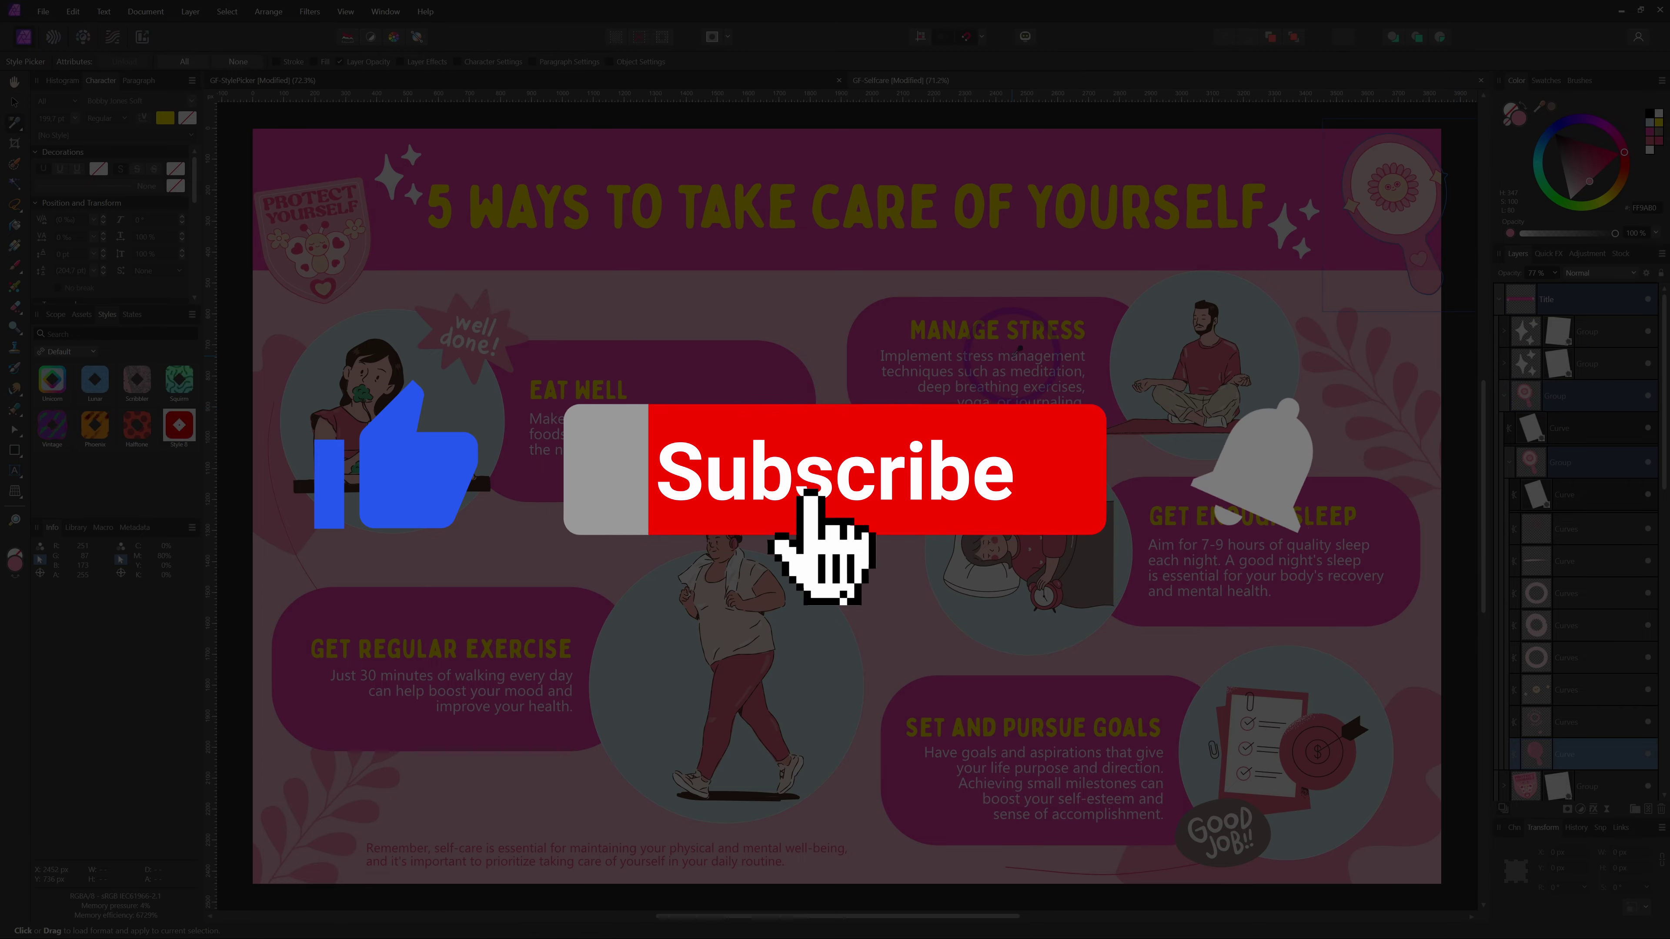
click(1430, 272)
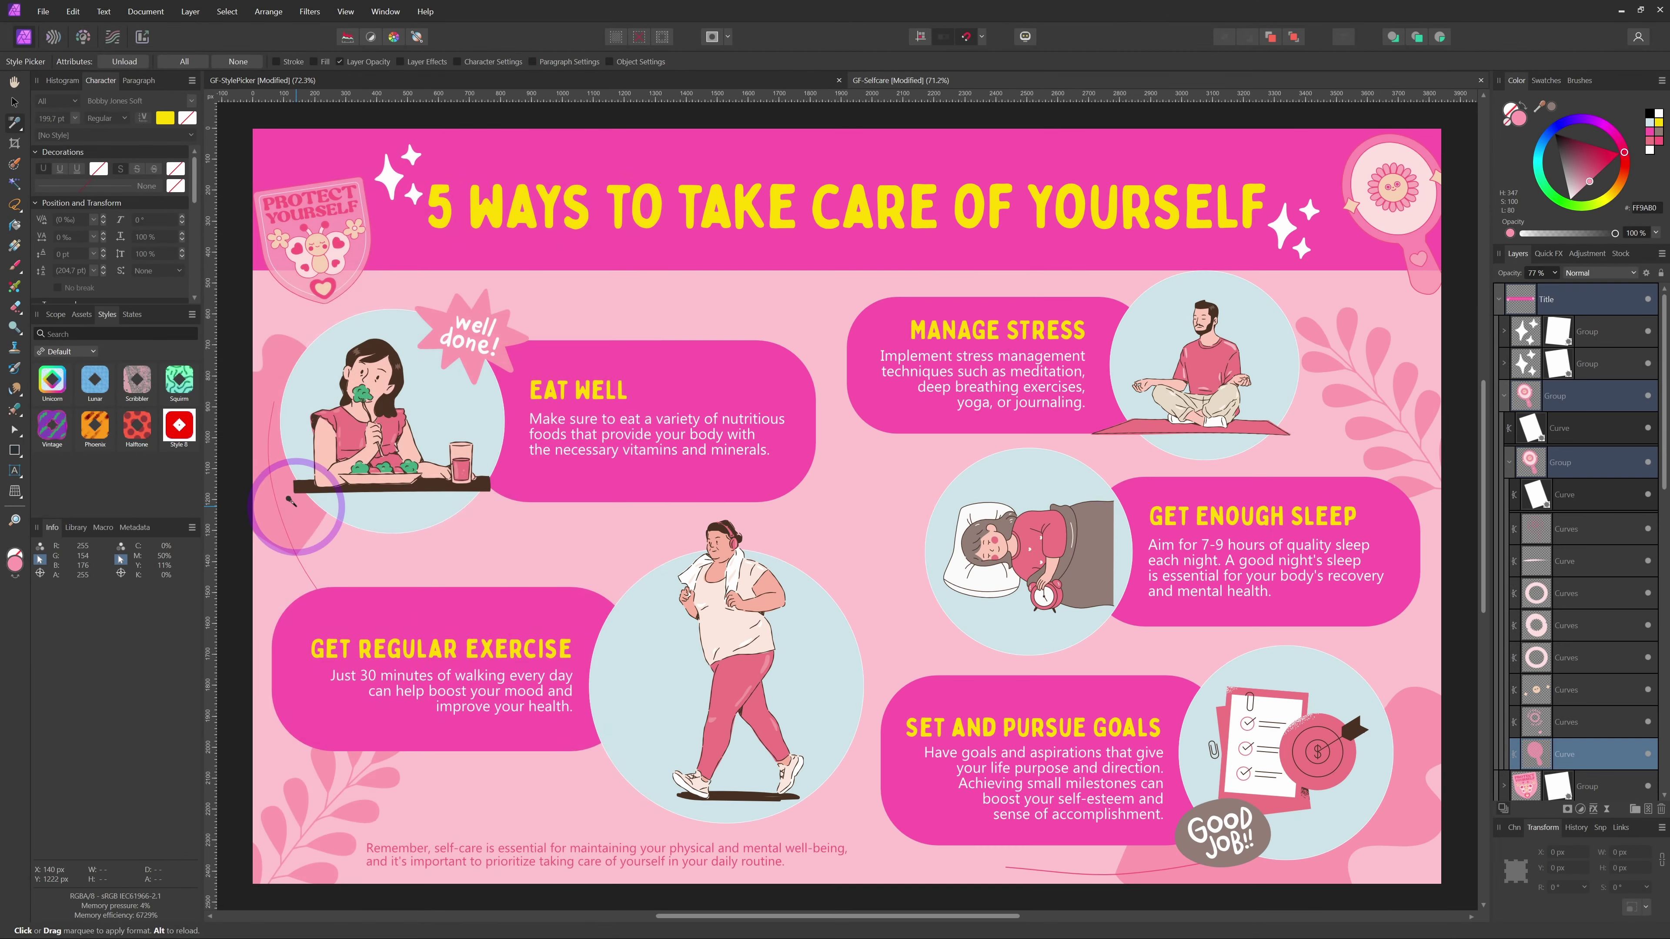